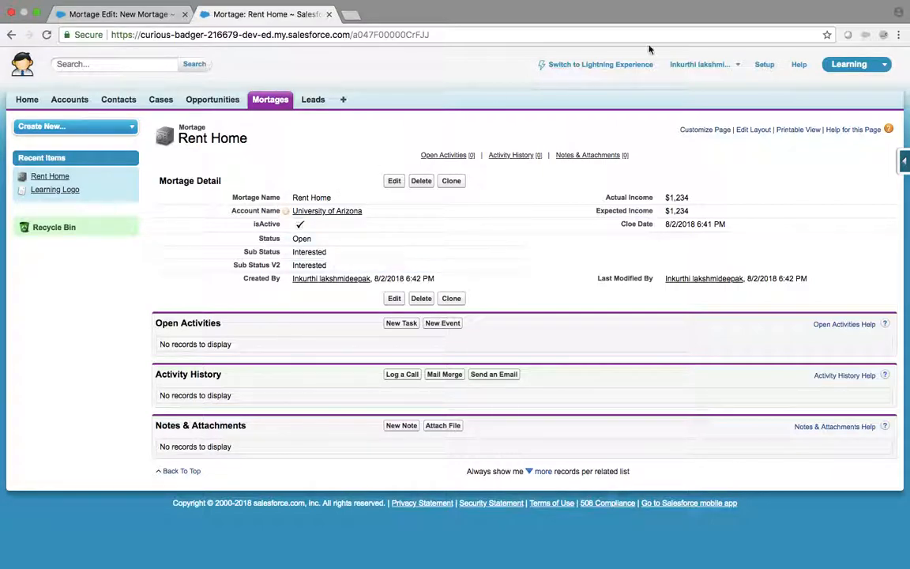
# Step: Go from Setup through Build > Create > Objects to Mortage's Record Types and start a new one
pyautogui.click(764, 65)
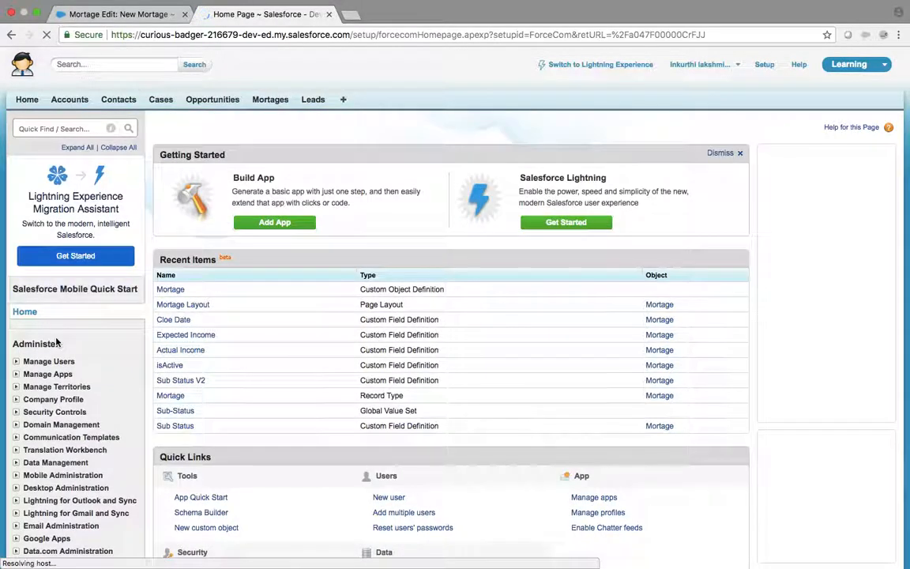
pyautogui.scroll(-5, 57, 341)
pyautogui.scroll(-2, 57, 341)
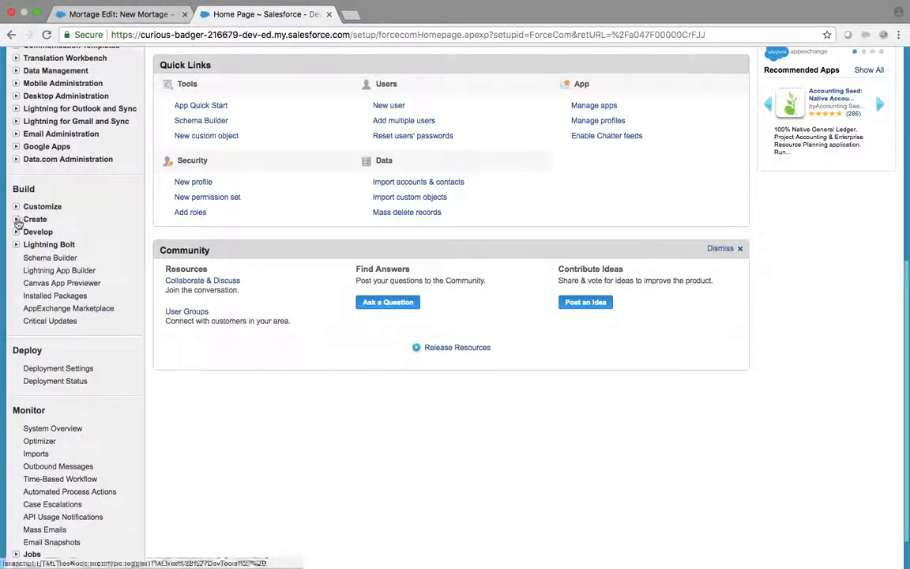
pyautogui.click(16, 219)
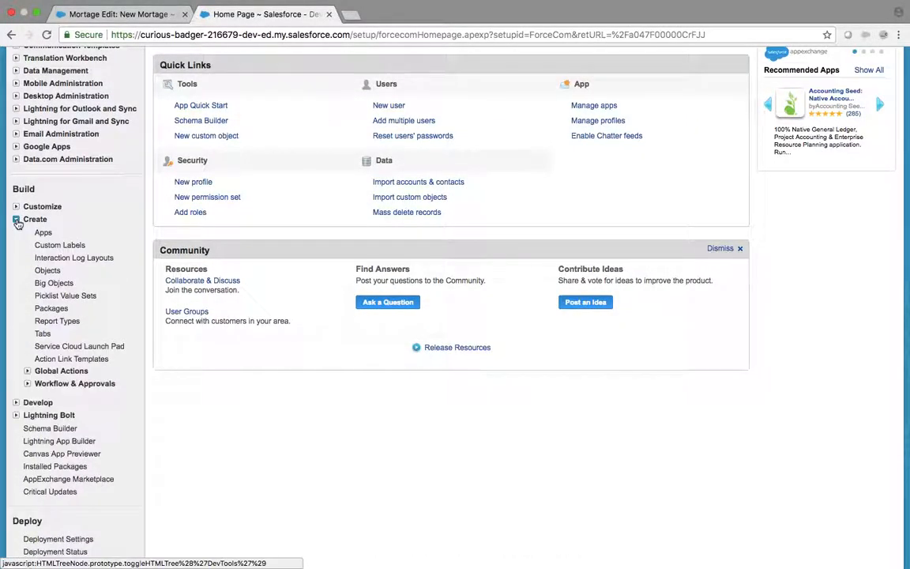
pyautogui.click(46, 271)
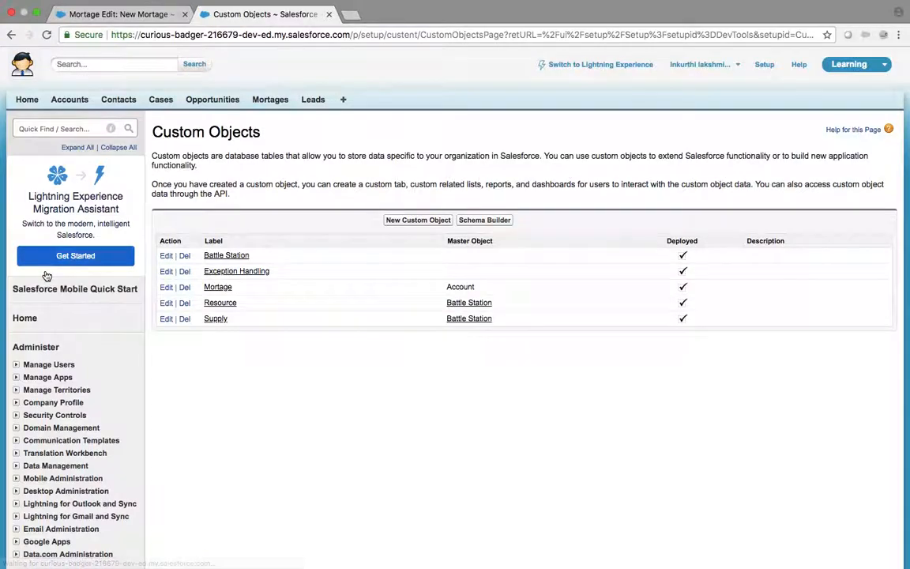
pyautogui.click(216, 290)
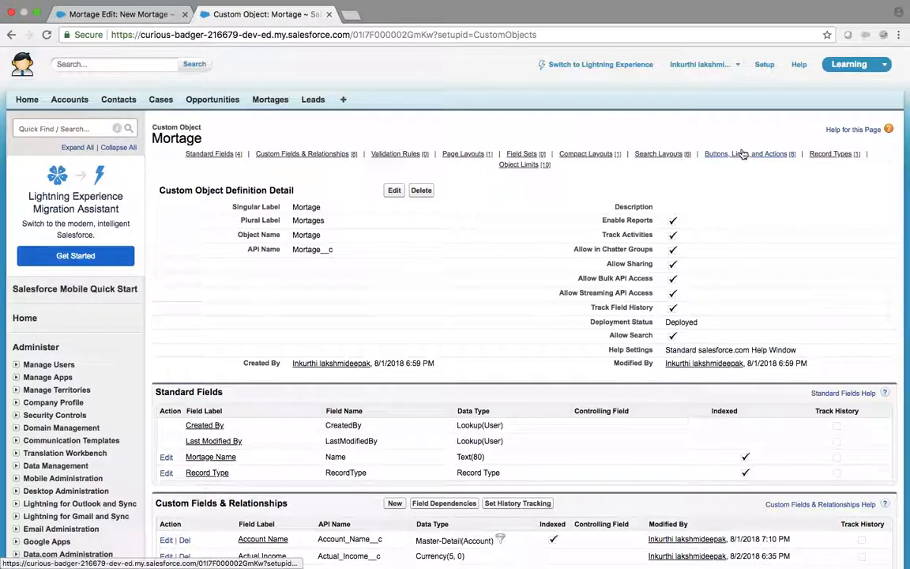
pyautogui.click(829, 154)
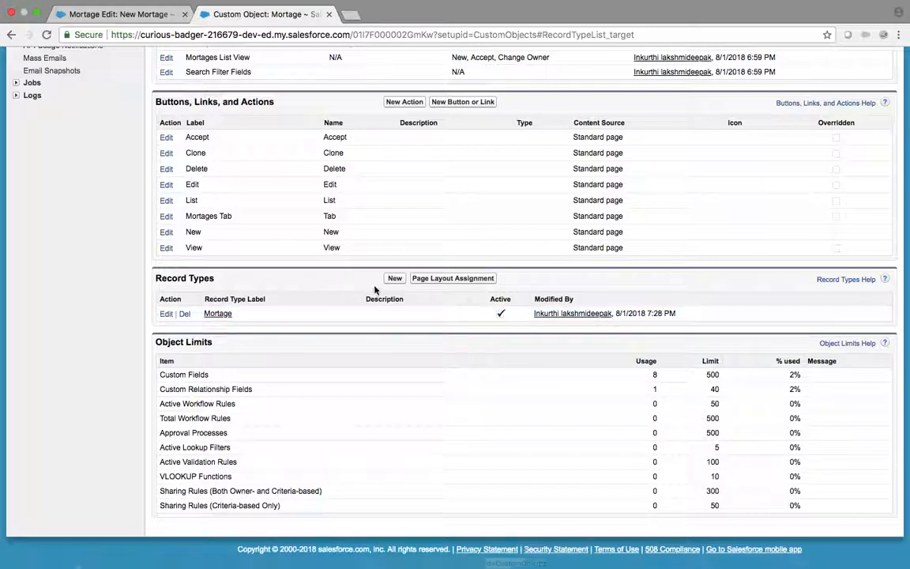
pyautogui.click(395, 279)
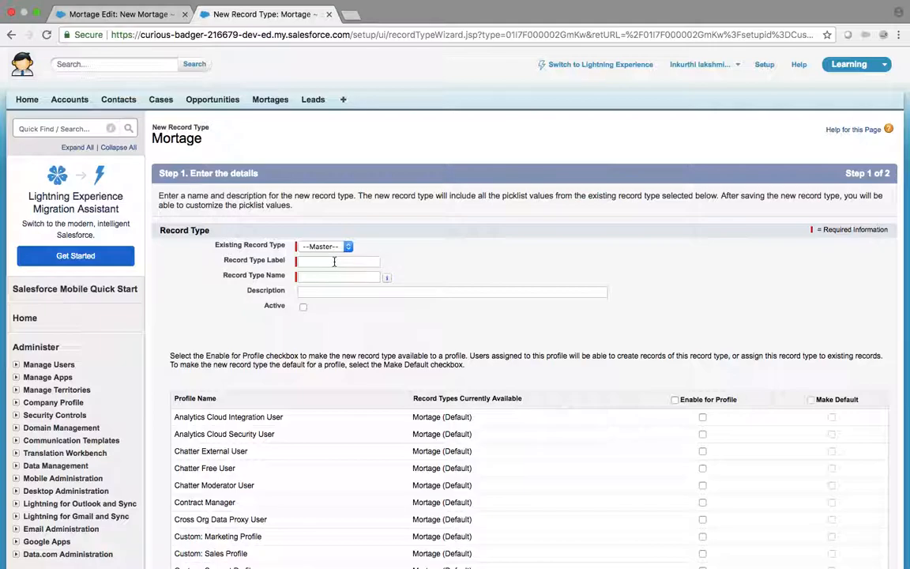
# Step: Enter 'Sales' as the record type label and let it auto-fill the record type name
pyautogui.click(334, 261)
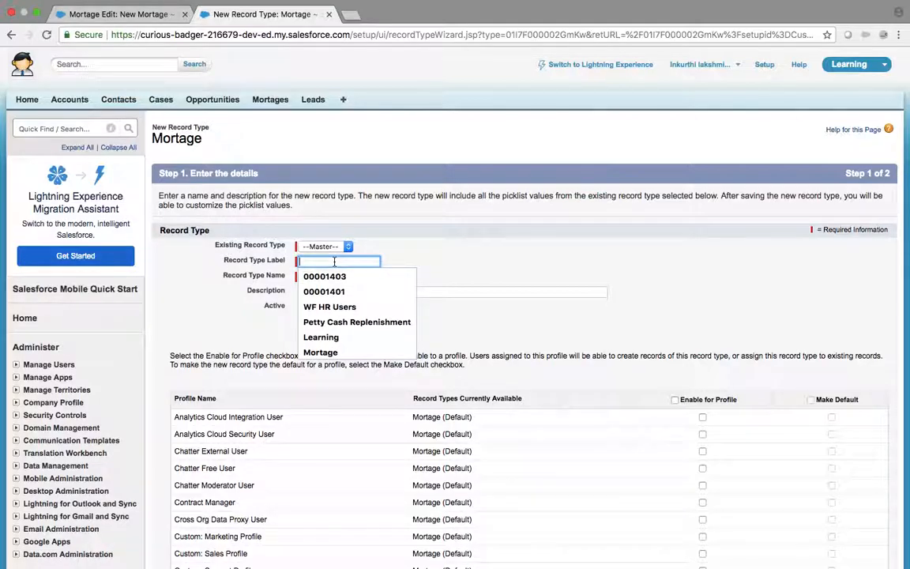
pyautogui.write('S')
pyautogui.press('BackSpace')
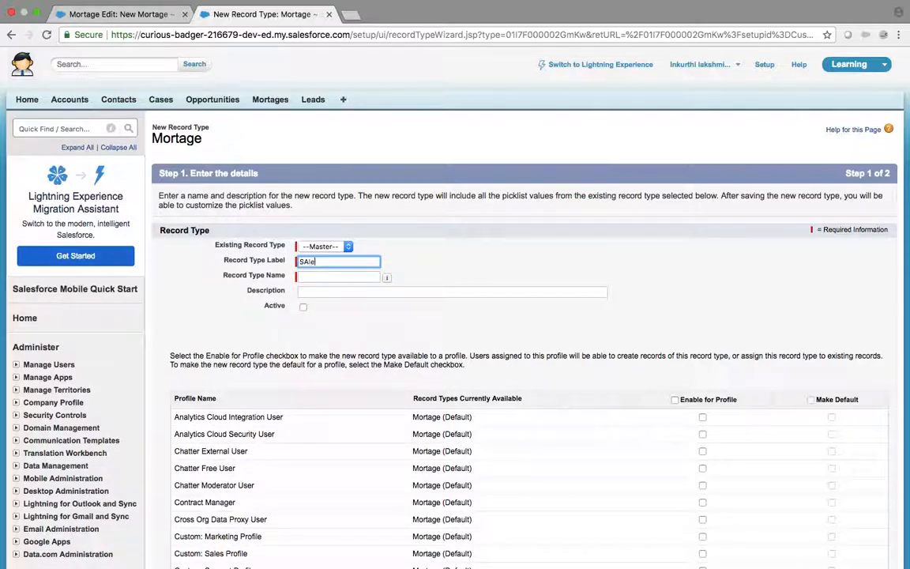
pyautogui.write('SAles')
pyautogui.press('BackSpace')
pyautogui.press('BackSpace')
pyautogui.press('BackSpace')
pyautogui.press('BackSpace')
pyautogui.press('BackSpace')
pyautogui.write('SAles')
pyautogui.press('BackSpace')
pyautogui.press('BackSpace')
pyautogui.press('BackSpace')
pyautogui.press('BackSpace')
pyautogui.press('BackSpace')
pyautogui.write('Sa')
pyautogui.press('Tab')
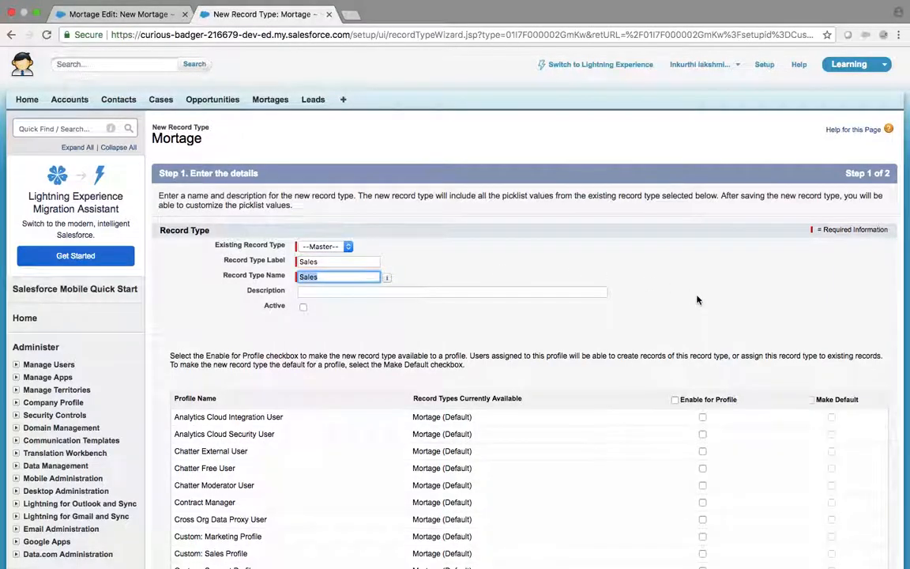
# Step: Enable the Sales record type for all profiles and save it with the Mortage Layout
pyautogui.scroll(-3, 697, 301)
pyautogui.click(675, 313)
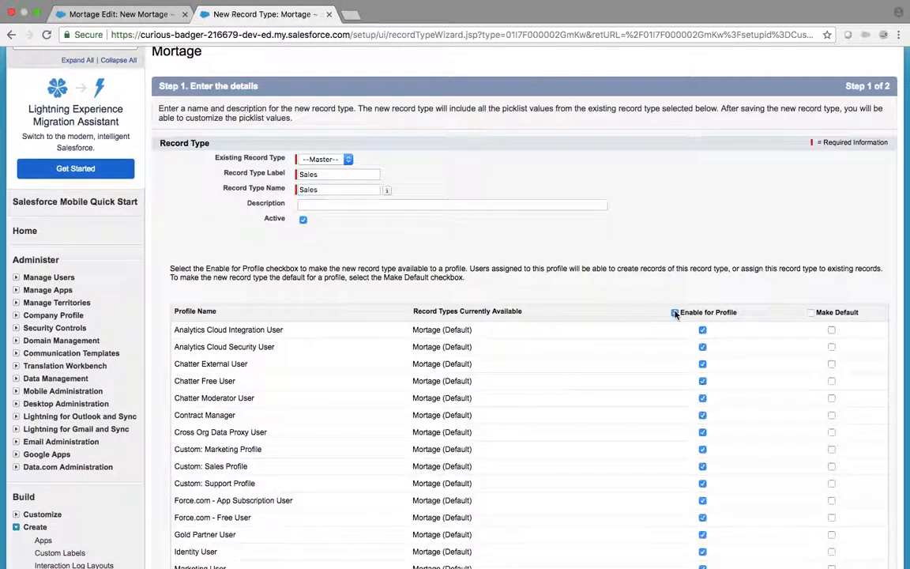
pyautogui.scroll(-10, 675, 313)
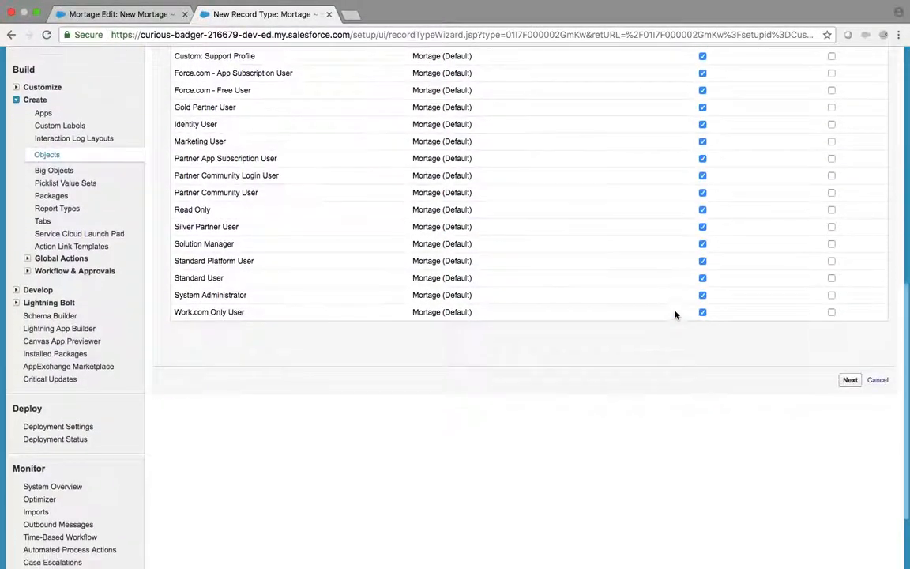
pyautogui.click(850, 340)
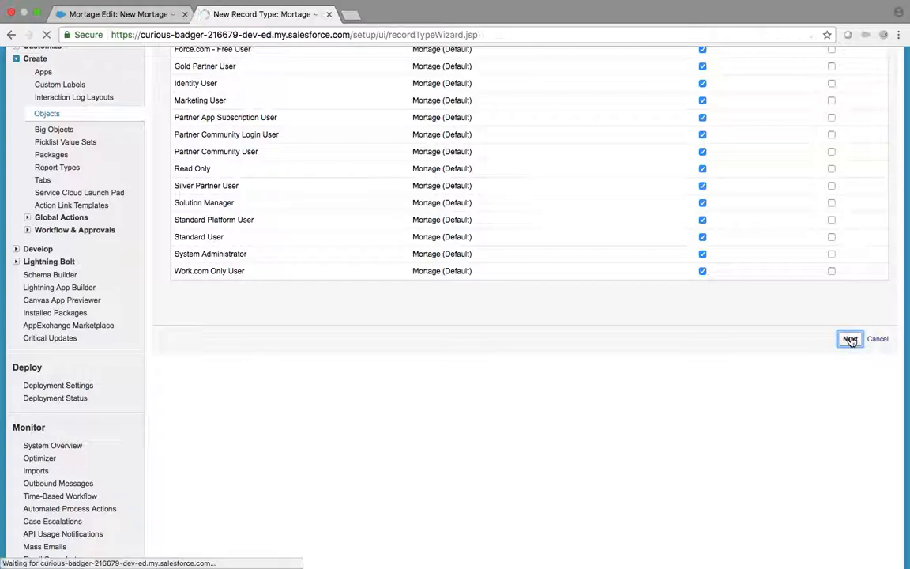
pyautogui.scroll(-9, 851, 342)
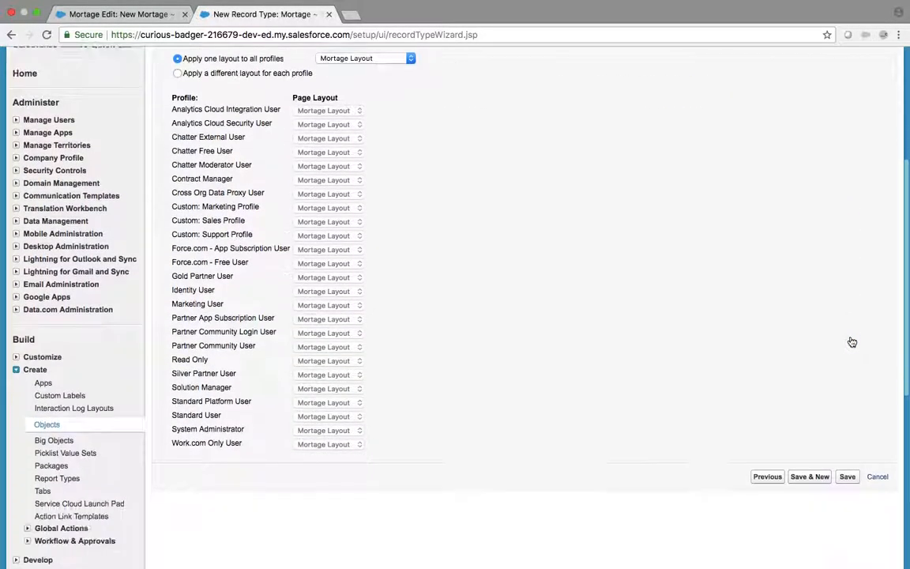
pyautogui.click(847, 290)
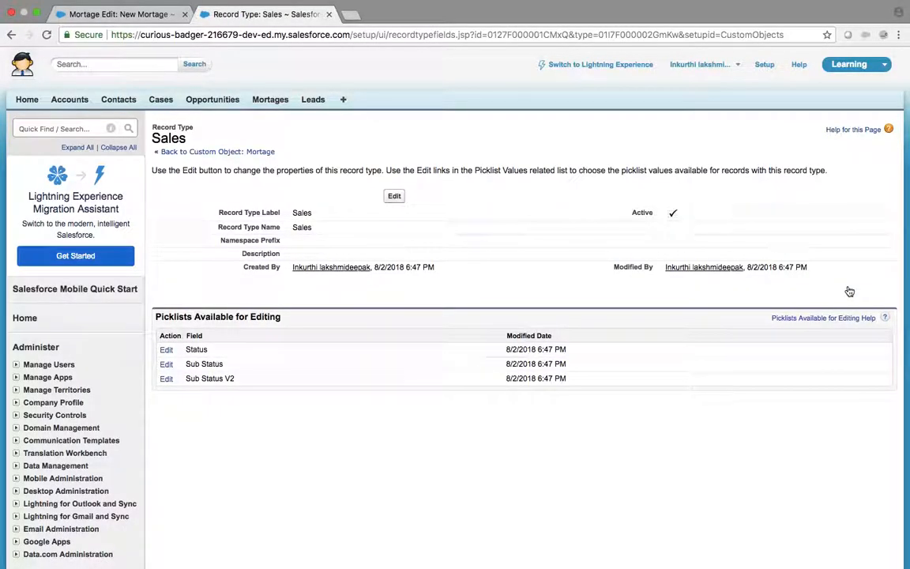
pyautogui.click(273, 100)
# Step: Start a new Mortage and check the Record Type list offers both Sales and Mortage, without saving
pyautogui.click(391, 195)
pyautogui.click(329, 214)
pyautogui.click(325, 226)
pyautogui.click(325, 216)
pyautogui.click(318, 204)
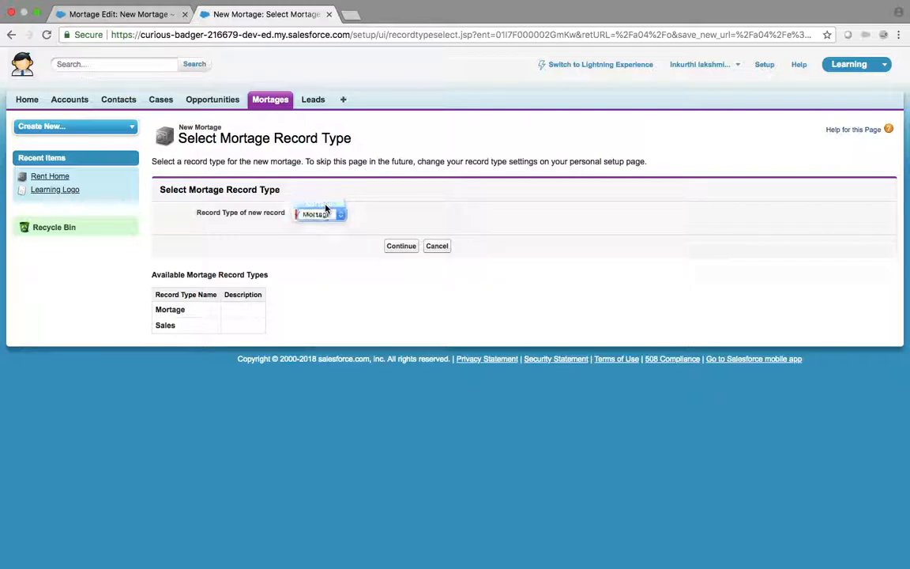
pyautogui.click(327, 214)
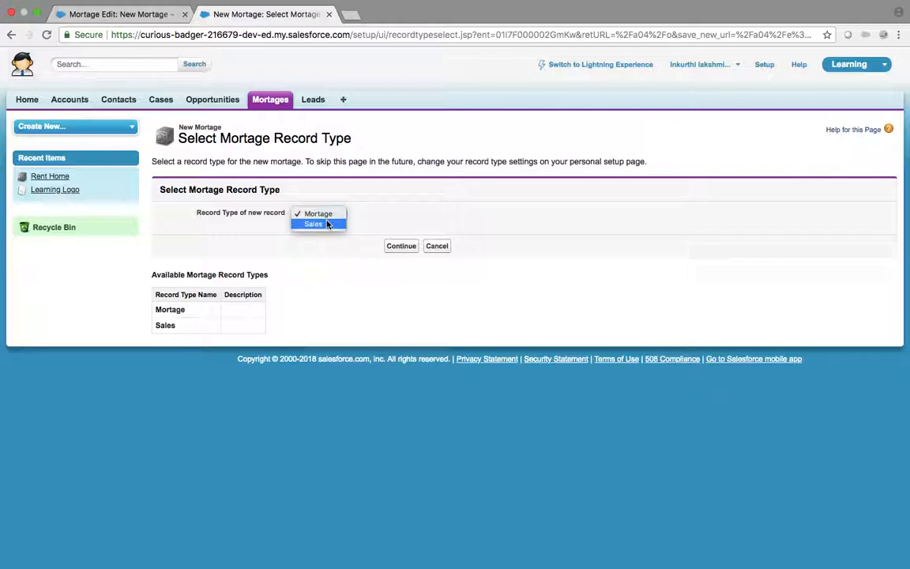
pyautogui.click(327, 225)
pyautogui.click(323, 214)
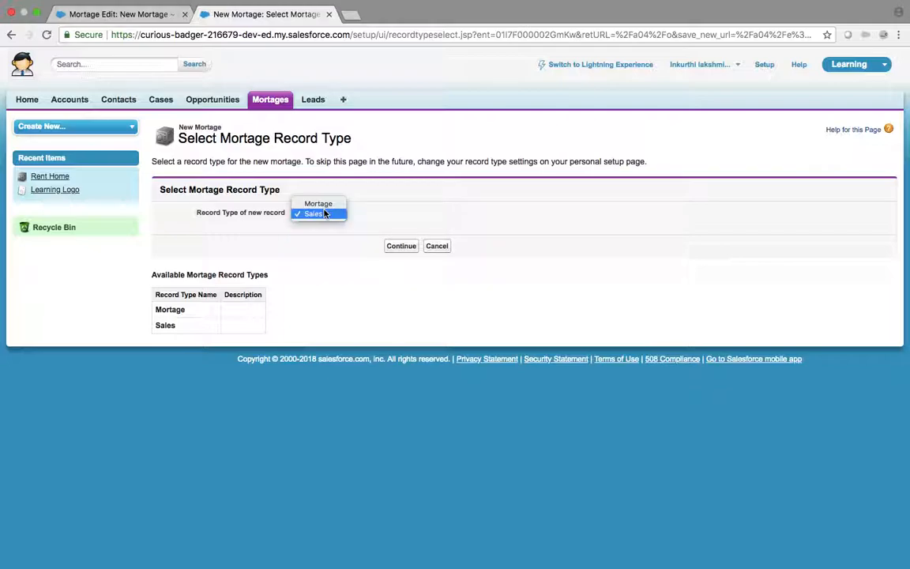
pyautogui.click(319, 203)
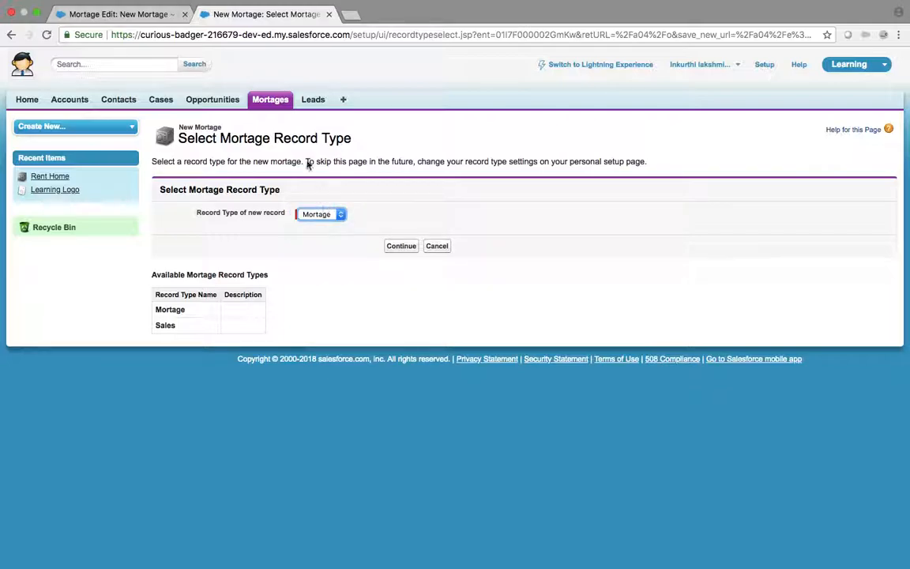
pyautogui.click(320, 214)
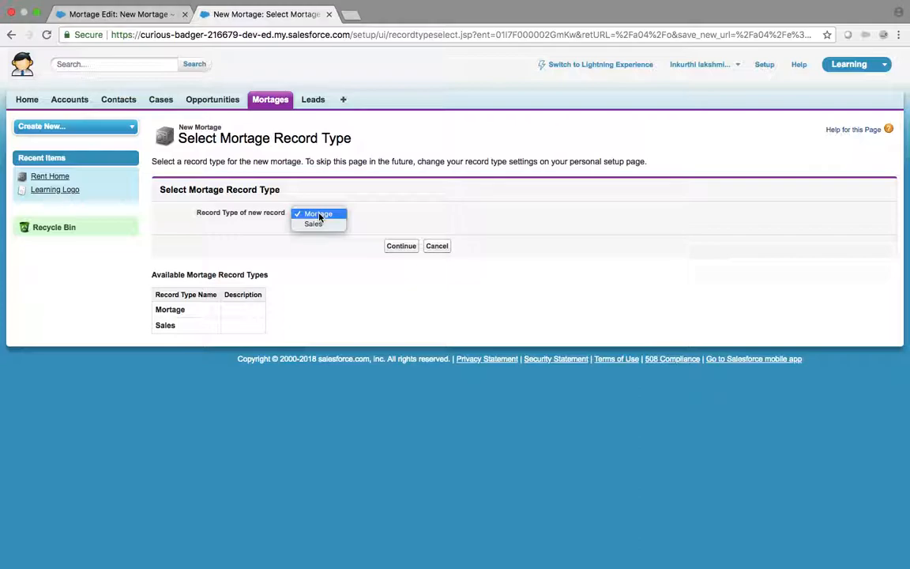
pyautogui.click(274, 105)
pyautogui.click(273, 104)
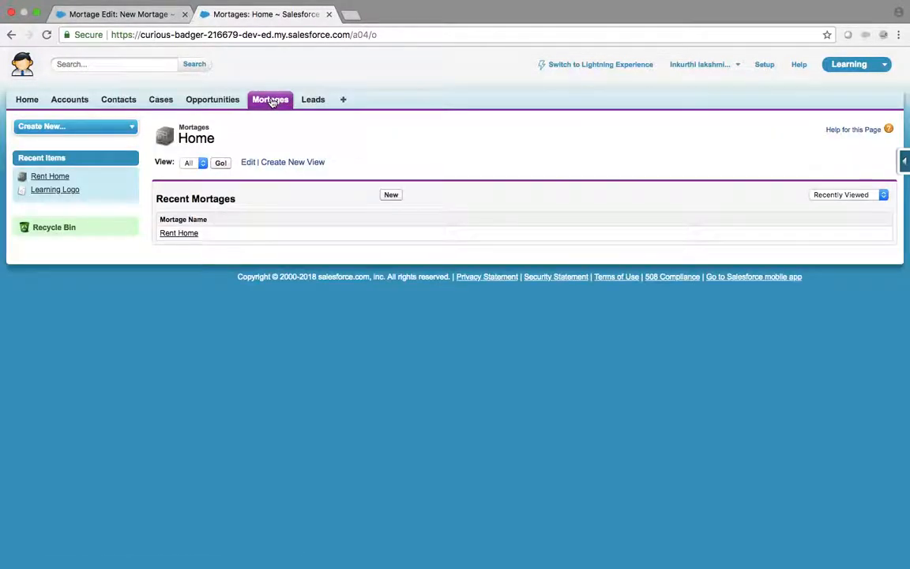
# Step: Create a new Mortage page layout named 'Sales' from the object's Page Layouts list
pyautogui.moveTo(906, 161)
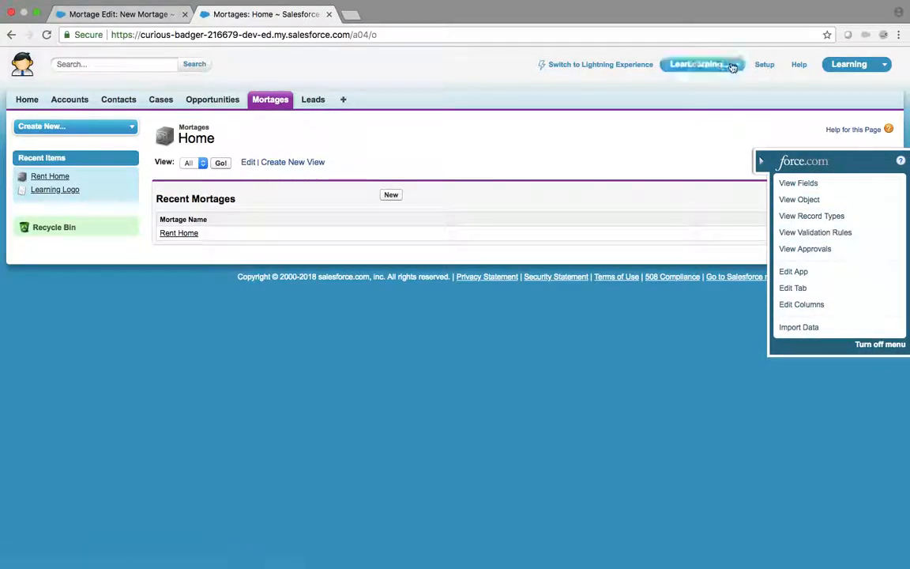
pyautogui.click(798, 200)
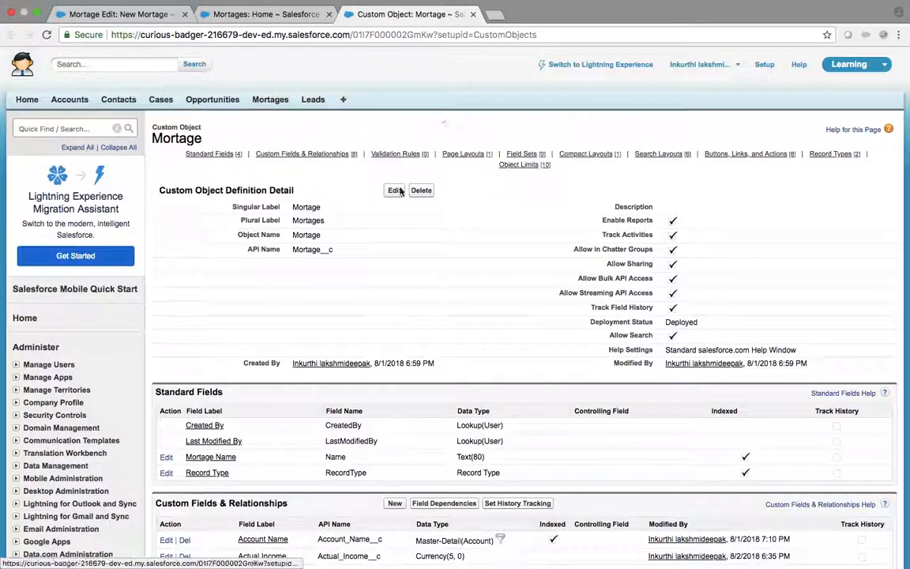
pyautogui.click(460, 154)
pyautogui.click(394, 57)
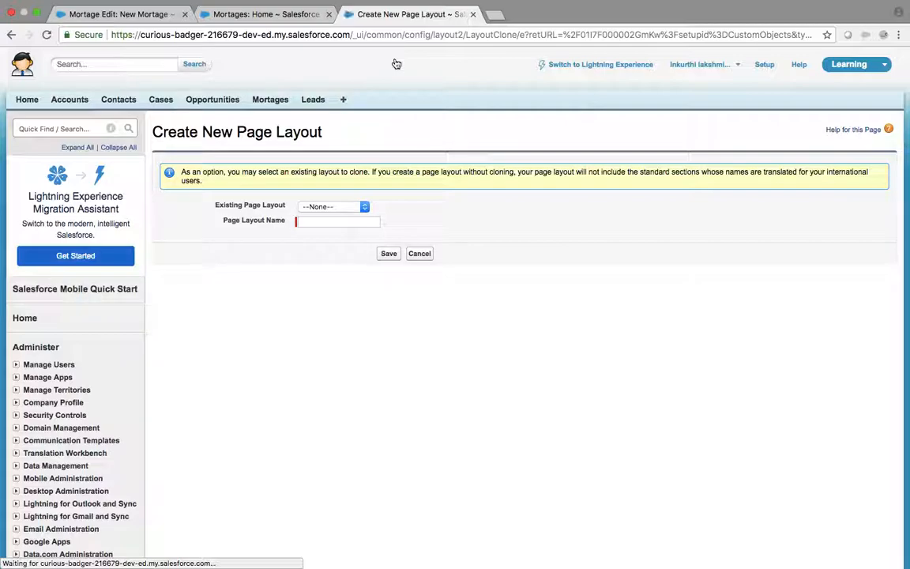
pyautogui.click(324, 219)
pyautogui.write('Sales')
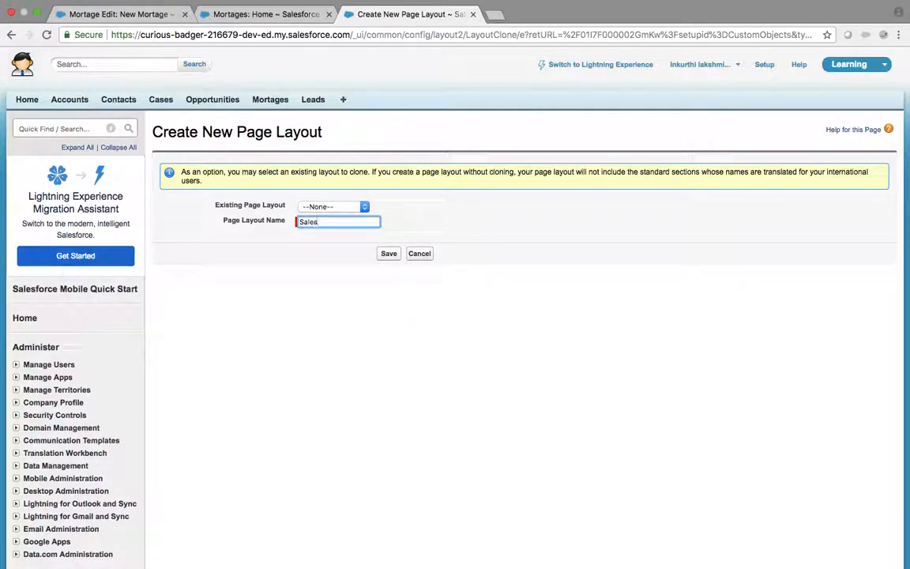
pyautogui.click(390, 254)
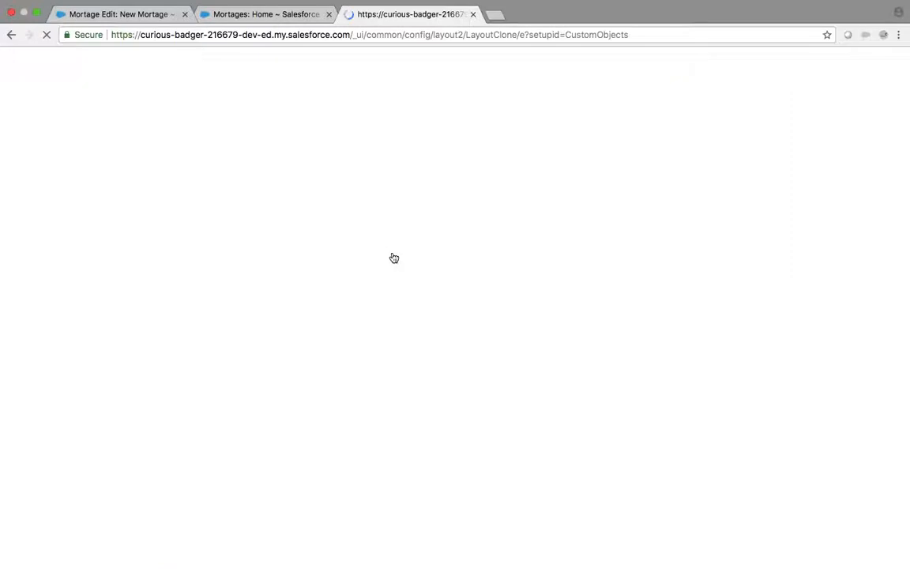
# Step: Move the Account Name field to the right column and close the report charts tip
pyautogui.scroll(-5, 394, 258)
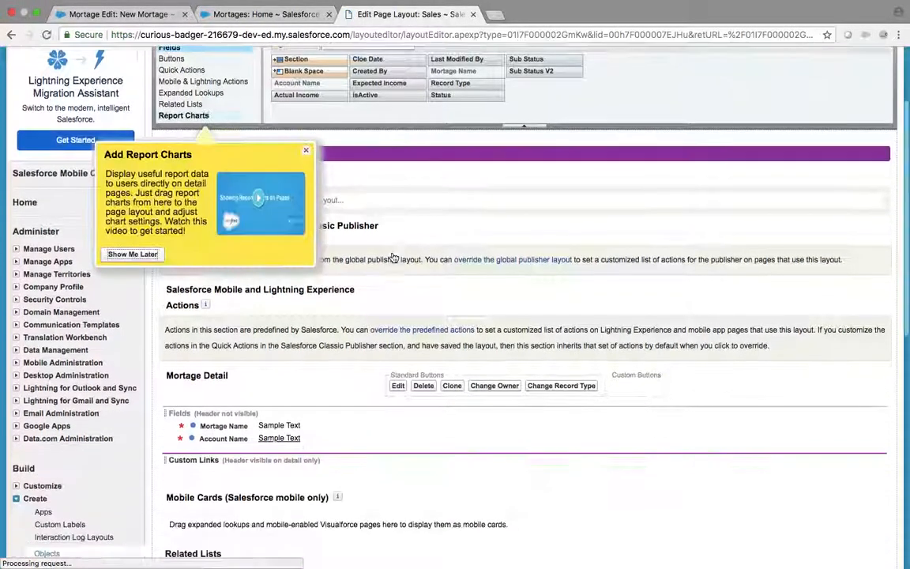
pyautogui.scroll(-1, 394, 258)
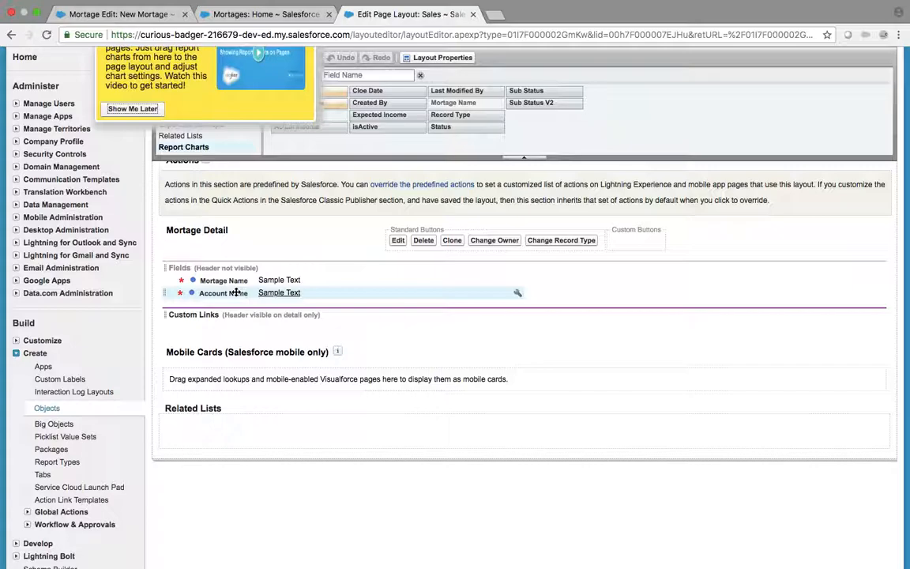
pyautogui.moveTo(235, 293); pyautogui.dragTo(600, 281)
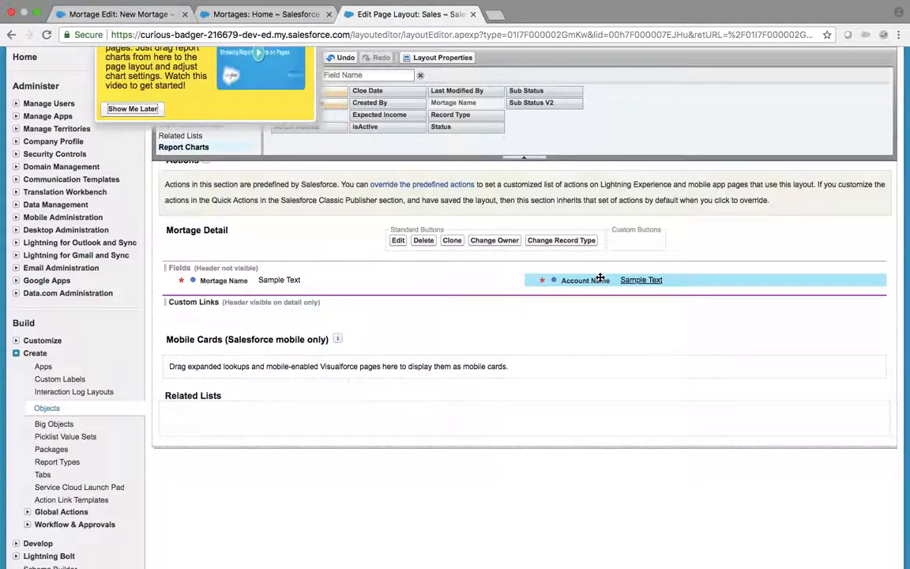
pyautogui.scroll(5, 371, 270)
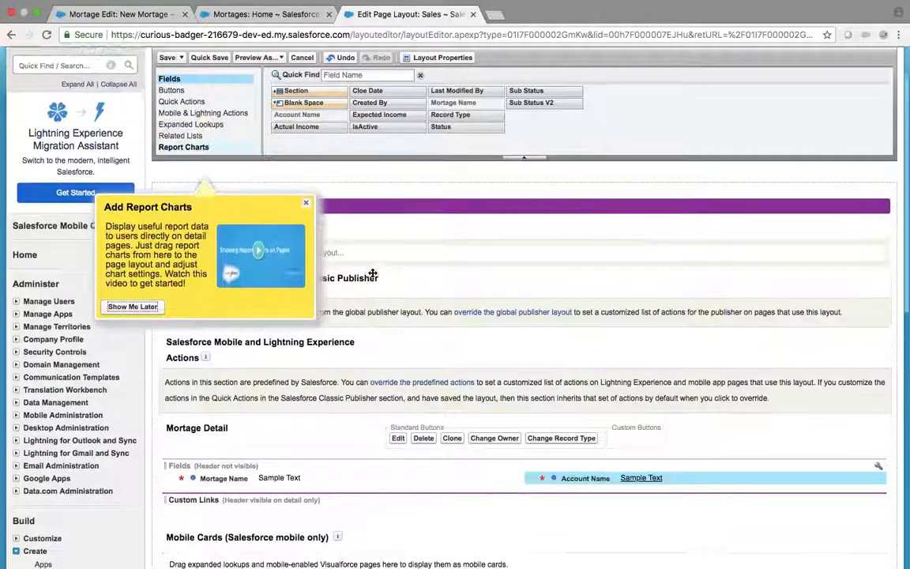
pyautogui.click(306, 225)
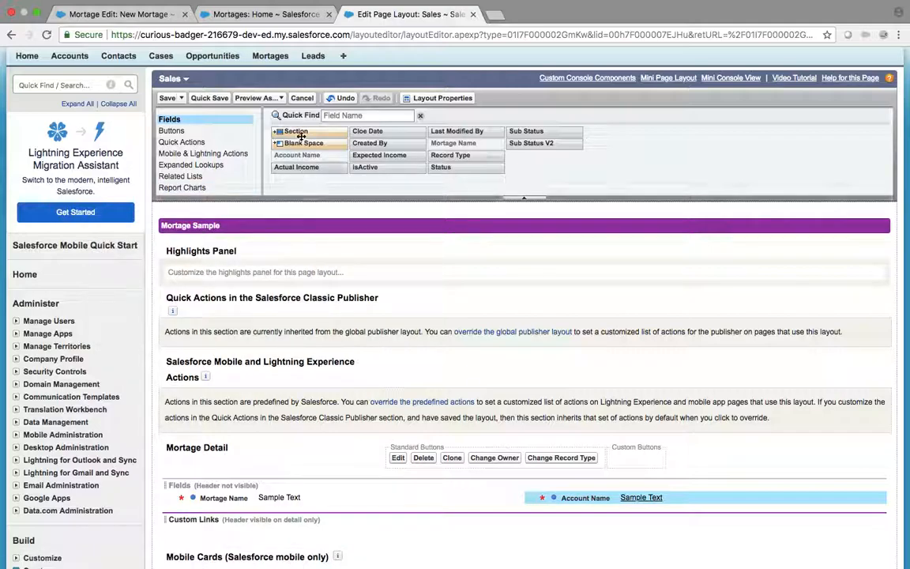
# Step: Drag a new Section from the Fields palette onto the Mortage Detail area
pyautogui.scroll(-1, 382, 228)
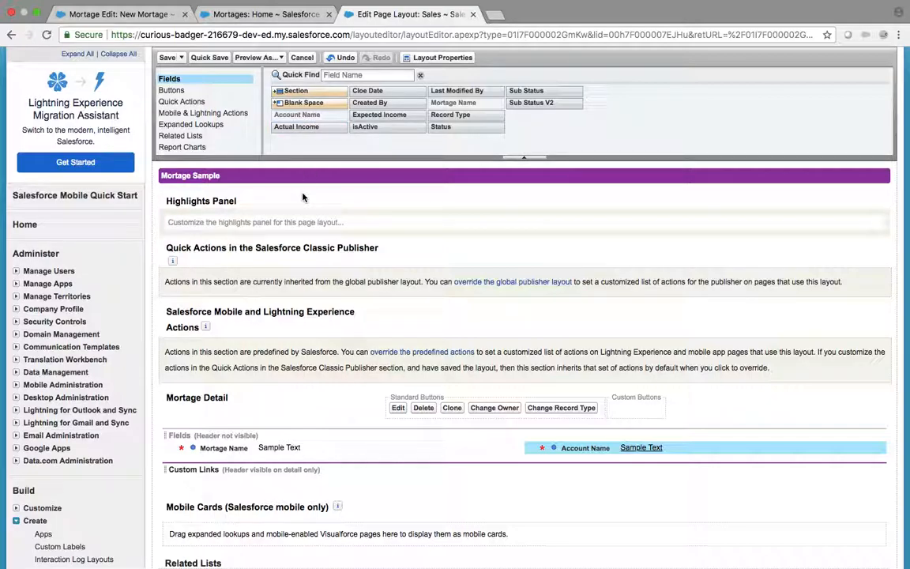
pyautogui.moveTo(302, 198); pyautogui.dragTo(296, 104)
pyautogui.click(446, 196)
pyautogui.scroll(-1, 314, 390)
pyautogui.scroll(-3, 313, 389)
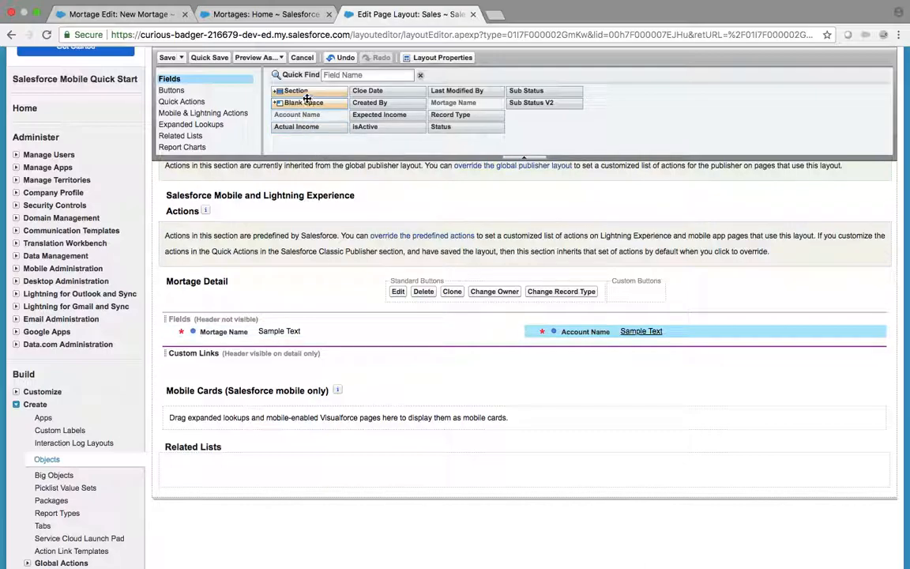
pyautogui.moveTo(306, 90); pyautogui.dragTo(314, 325)
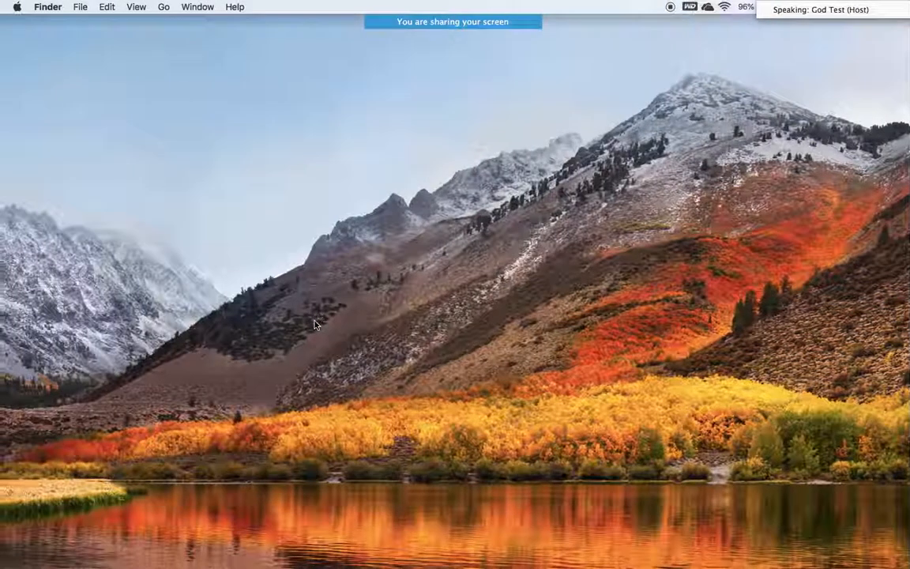
# Step: View the Zoom meeting's participant list, then close it
pyautogui.moveTo(478, 30)
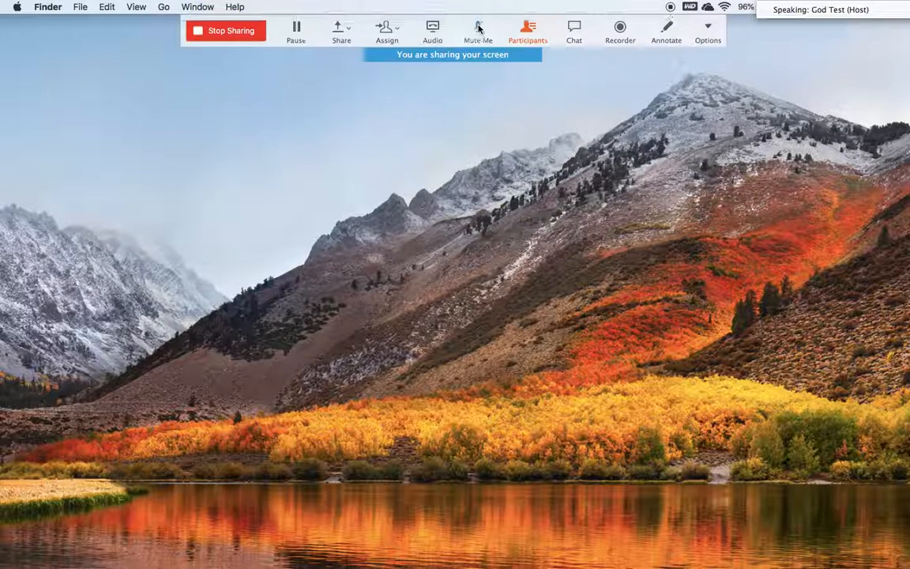
pyautogui.click(528, 30)
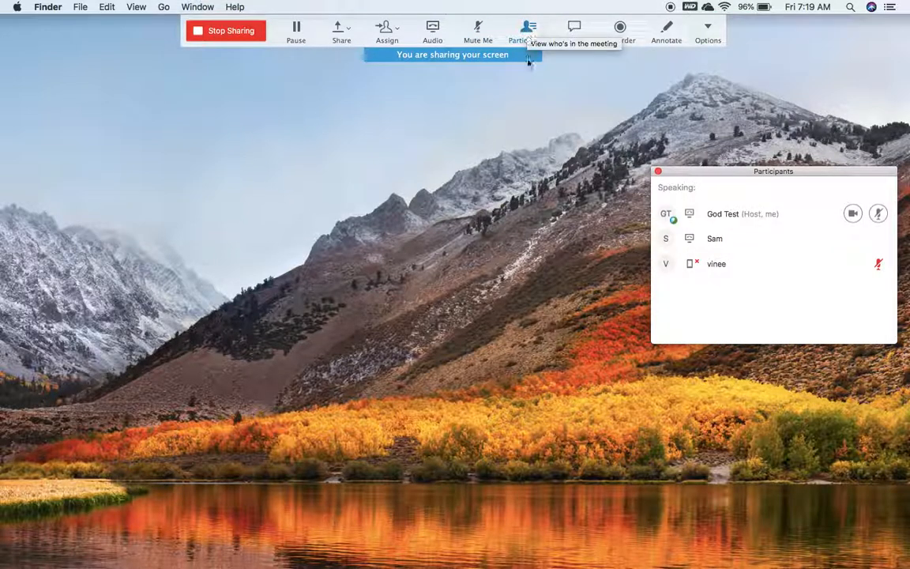
pyautogui.click(660, 173)
# Step: Name the new section 'Mortage Information', then open the Rent Home record from Mortages home
pyautogui.hotkey('ctrl', 'Right')
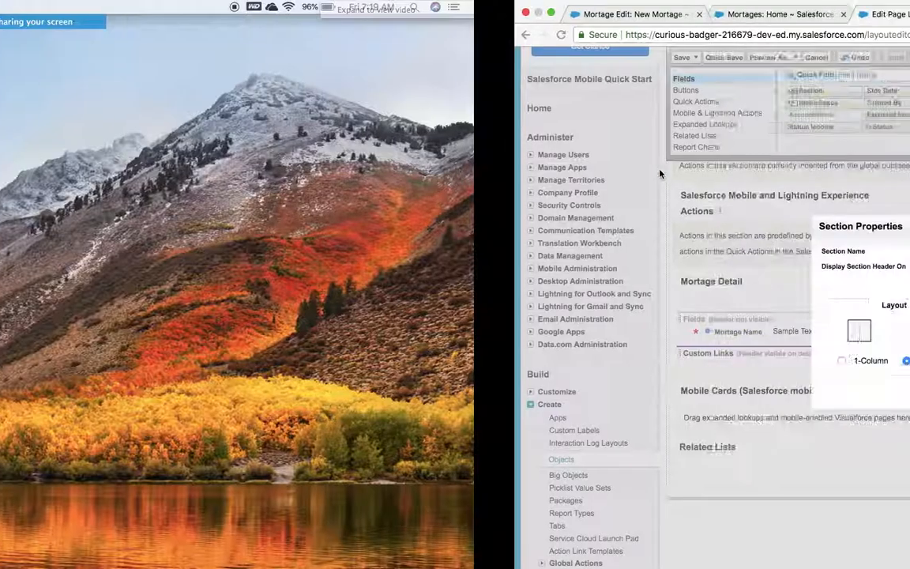
pyautogui.tripleClick(488, 251)
pyautogui.write('Mortage Information')
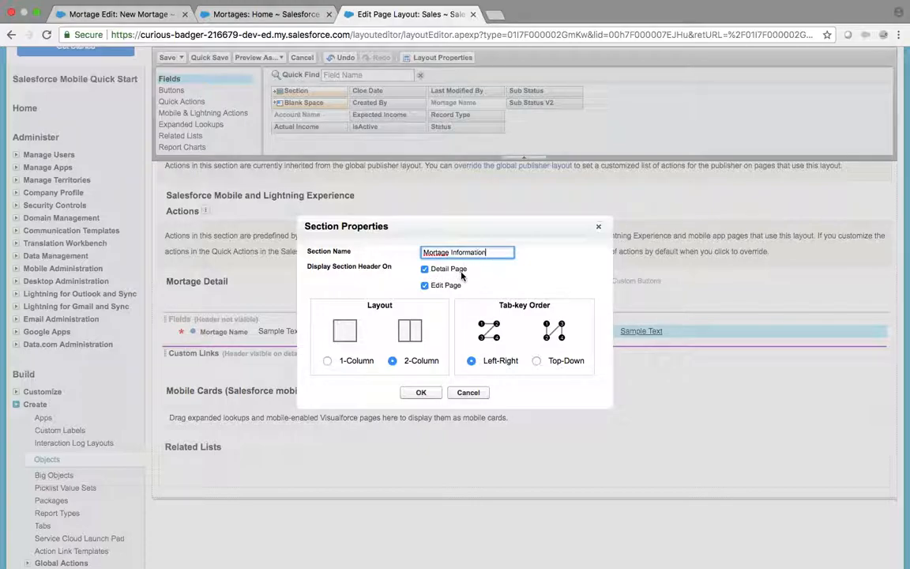
pyautogui.click(237, 9)
pyautogui.click(178, 233)
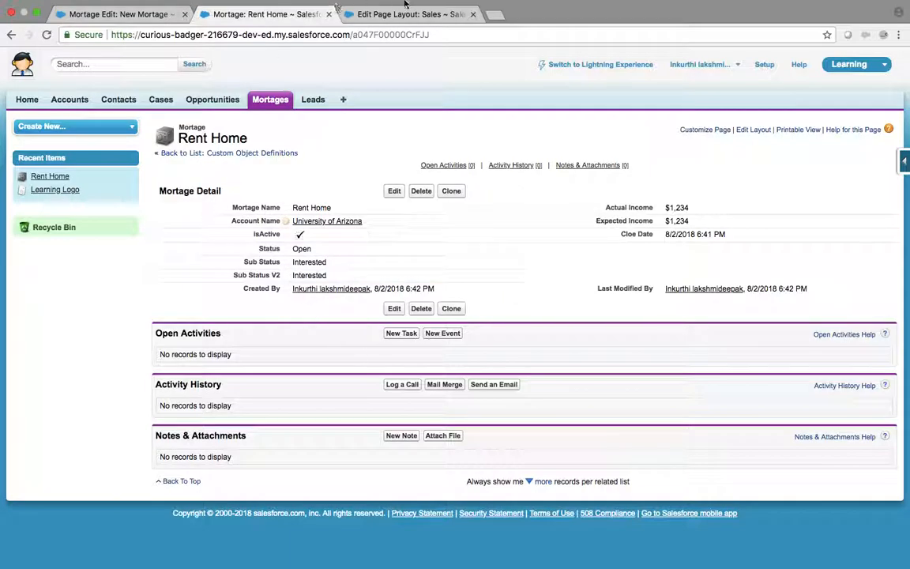
# Step: Open the Rent Home record's edit form, cancel without saving, and go back to the layout editor
pyautogui.click(376, 14)
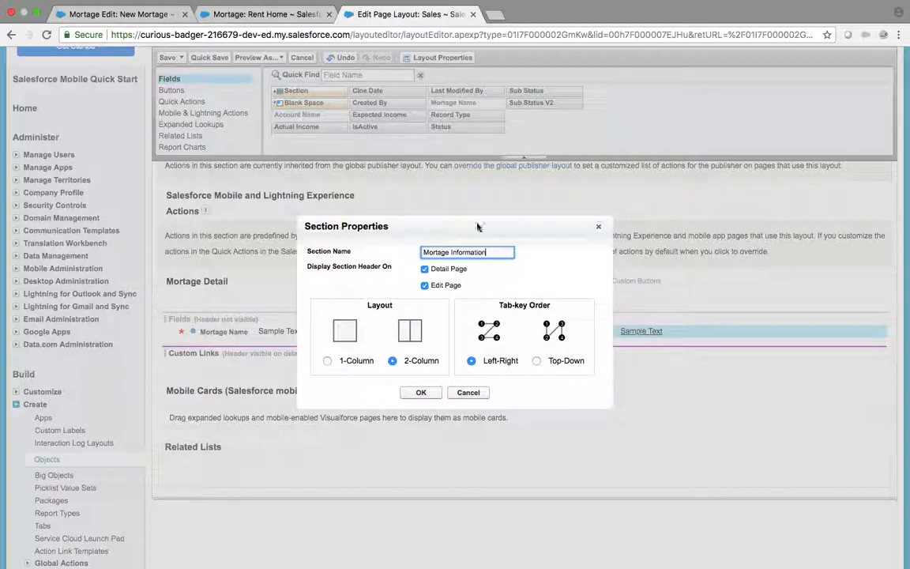
pyautogui.click(287, 9)
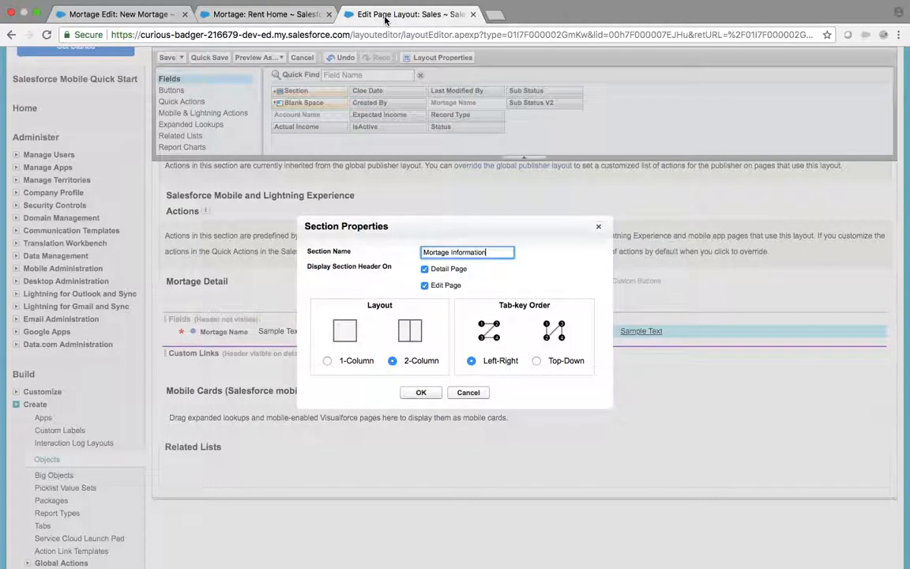
pyautogui.click(348, 15)
pyautogui.click(289, 16)
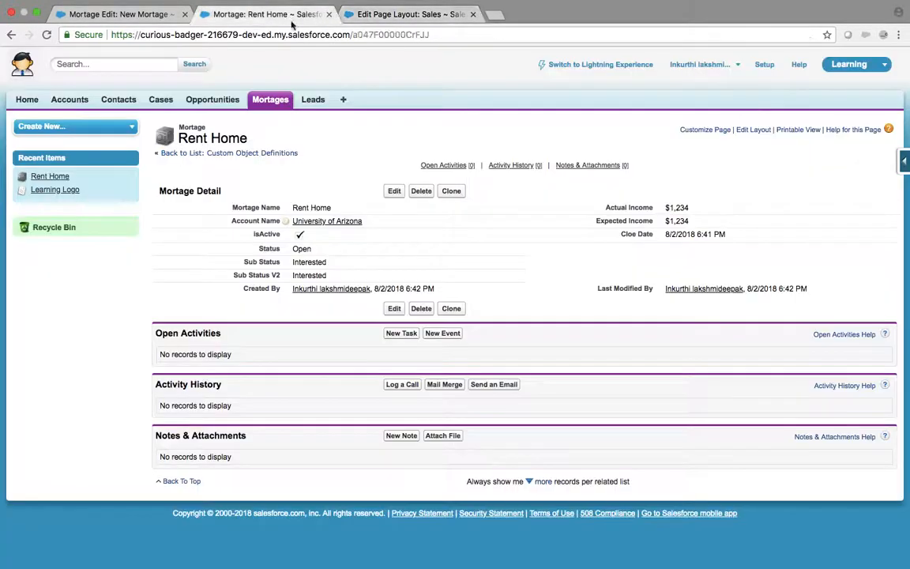
pyautogui.click(398, 192)
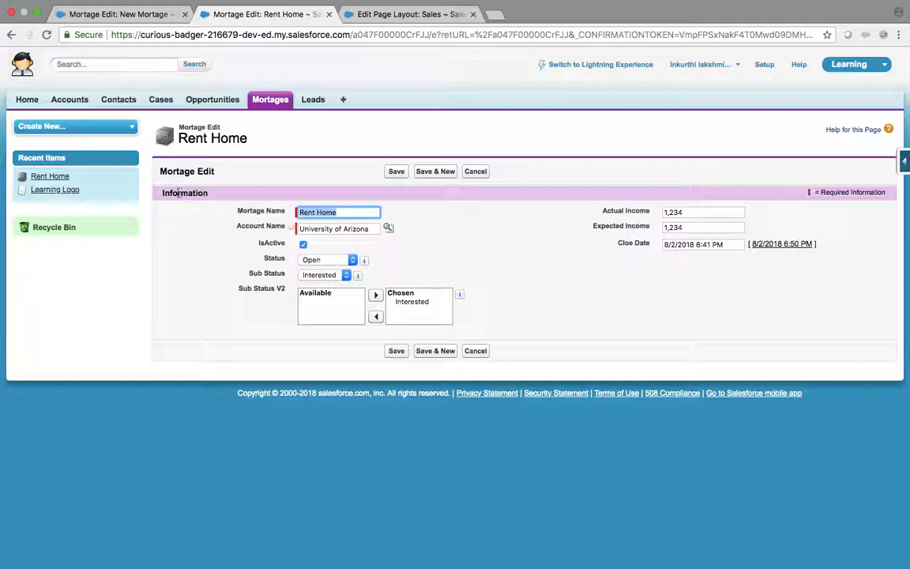
pyautogui.click(476, 171)
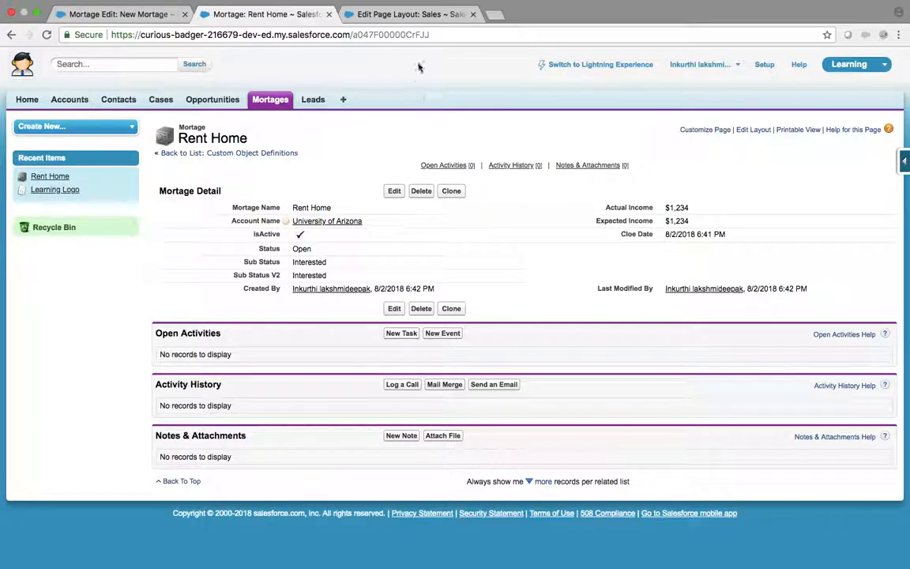
pyautogui.click(412, 15)
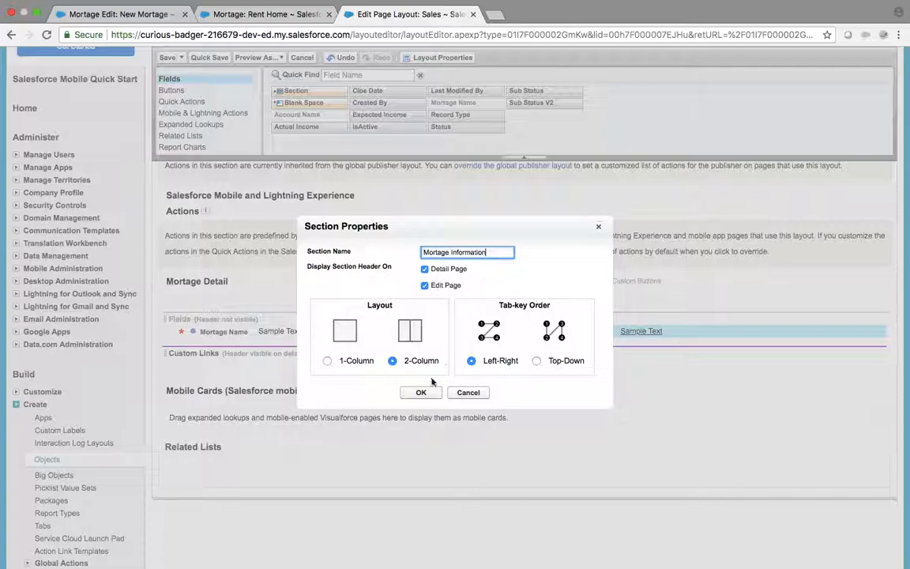
# Step: Confirm the Mortage Information section and move Mortage Name and Account Name into it
pyautogui.click(421, 393)
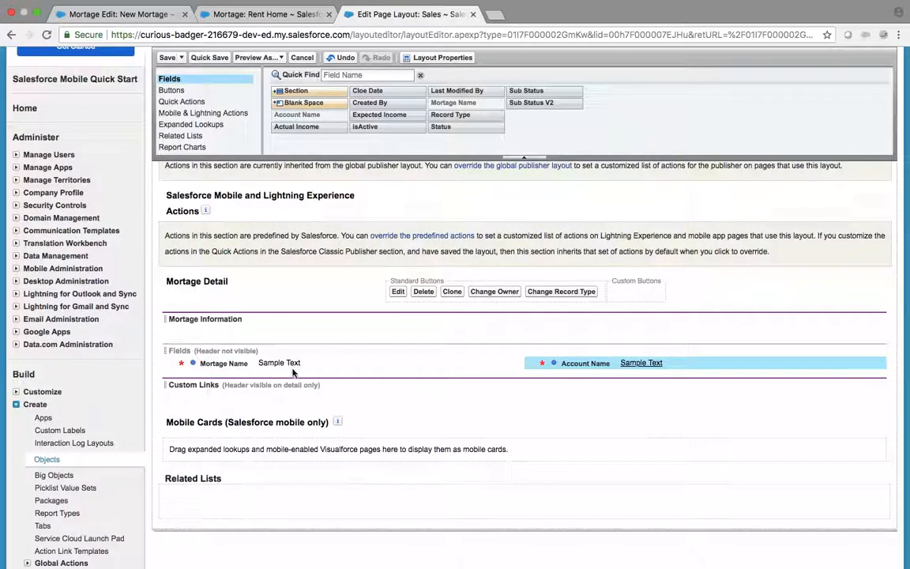
pyautogui.moveTo(237, 363); pyautogui.dragTo(261, 324)
pyautogui.moveTo(586, 367); pyautogui.dragTo(603, 326)
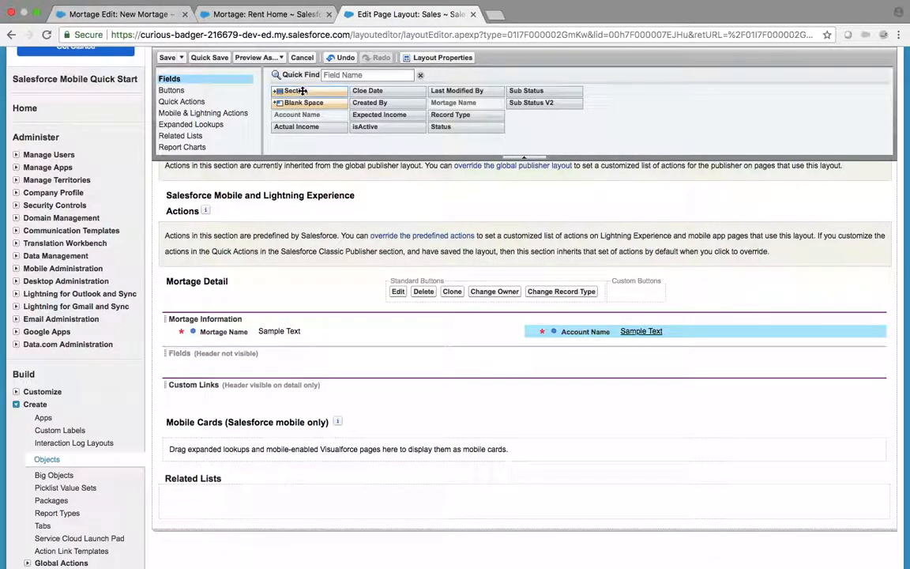
# Step: Add a second section named 'Mortage Status' below Mortage Information
pyautogui.moveTo(303, 91); pyautogui.dragTo(272, 344)
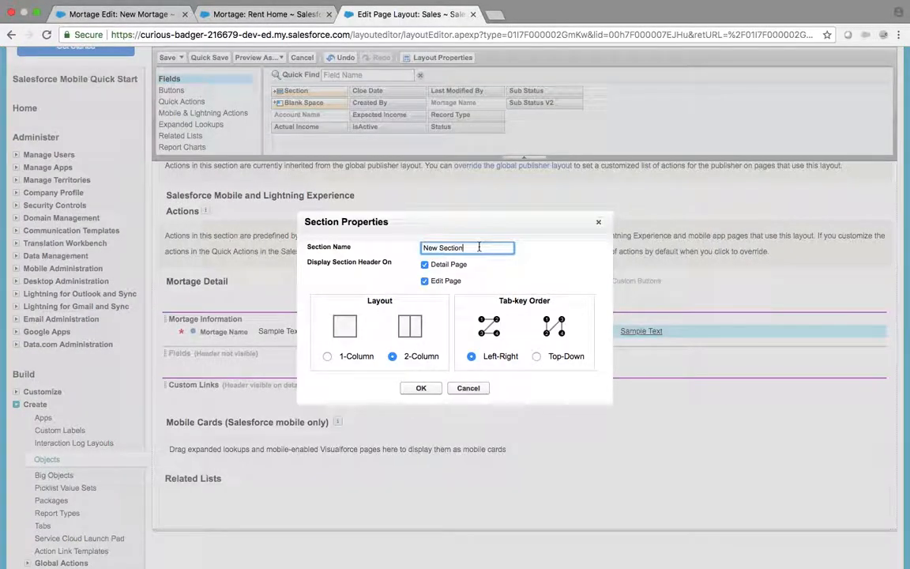
pyautogui.write('Mo')
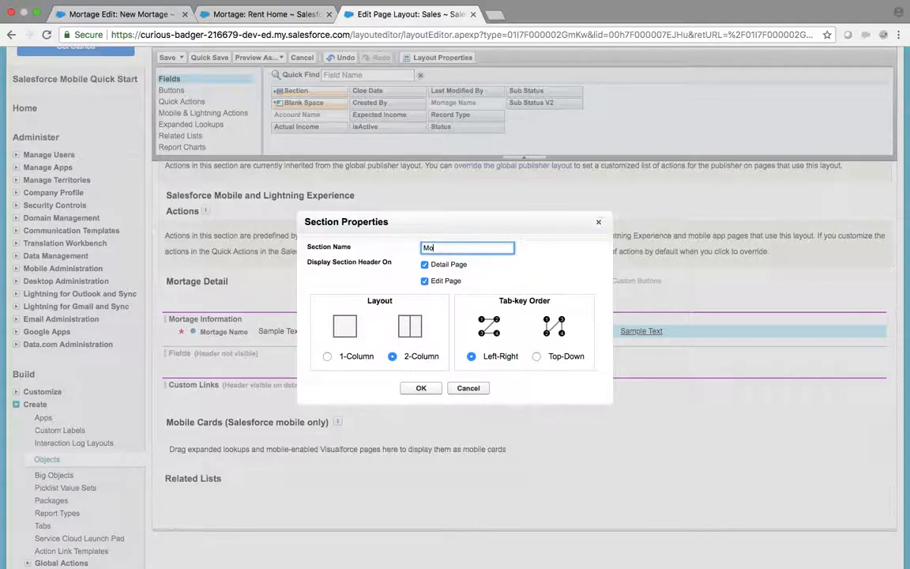
pyautogui.write('Stal')
pyautogui.press('BackSpace')
pyautogui.write('Morta')
pyautogui.click(421, 389)
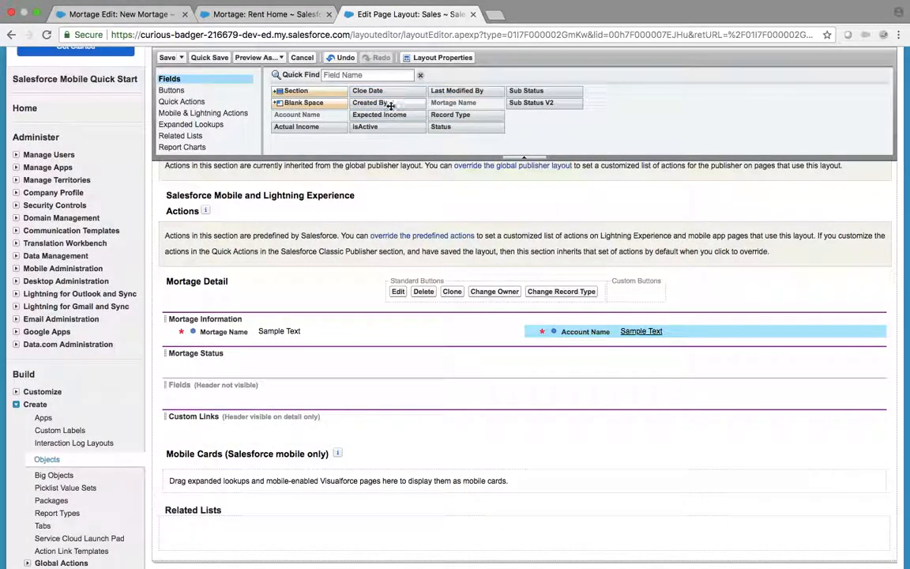
# Step: Add isActive and a blank to Mortage Information; Status, Sub Status, Sub Status V2 and a blank to Mortage Status
pyautogui.moveTo(348, 123); pyautogui.dragTo(307, 338)
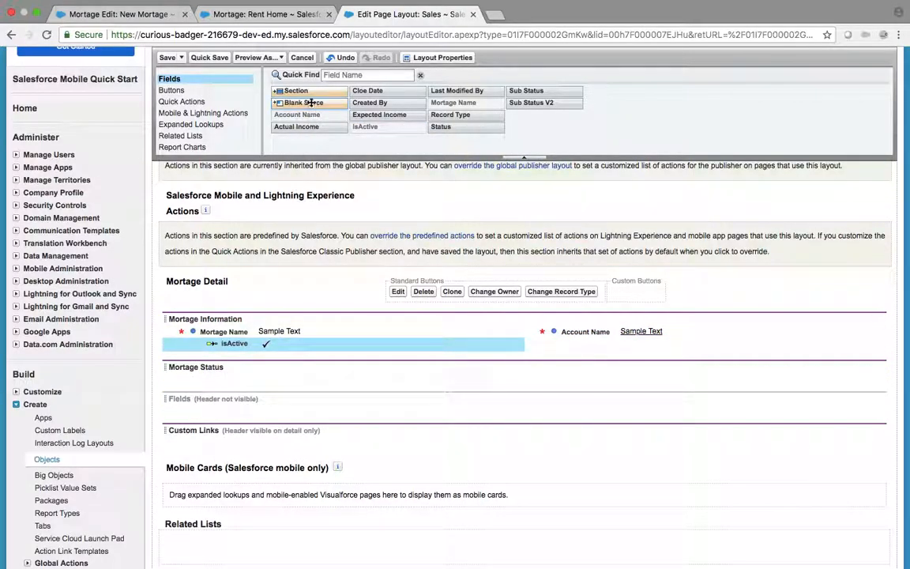
pyautogui.moveTo(286, 103); pyautogui.dragTo(582, 342)
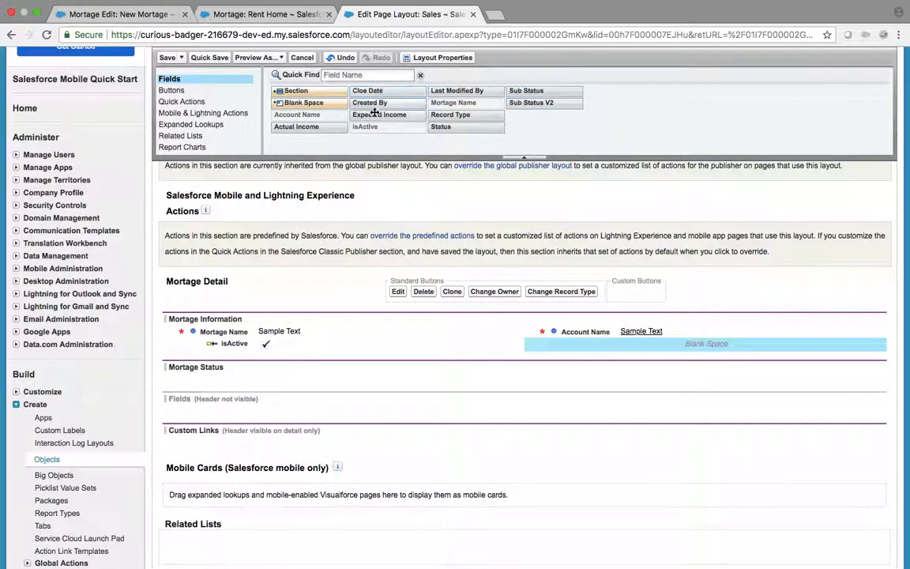
pyautogui.moveTo(439, 125); pyautogui.dragTo(301, 379)
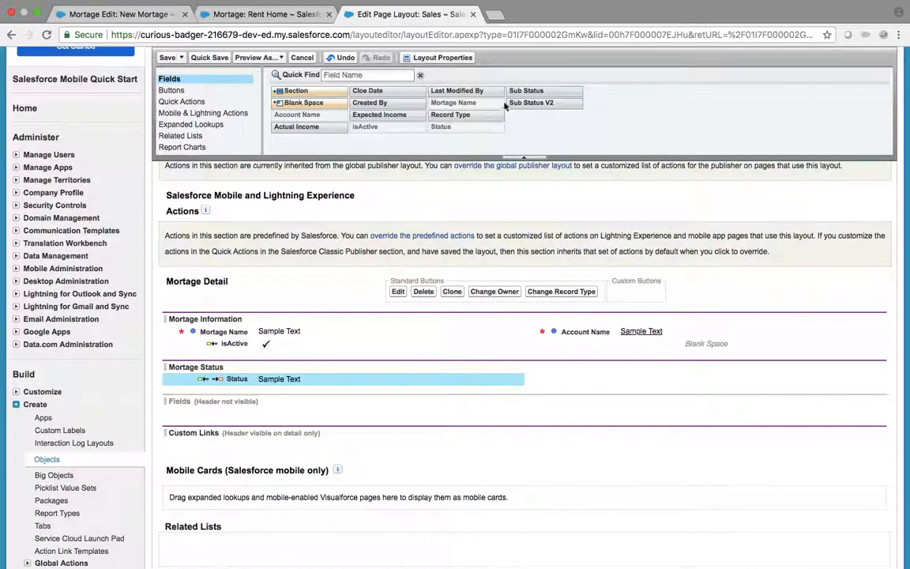
pyautogui.moveTo(534, 89); pyautogui.dragTo(639, 367)
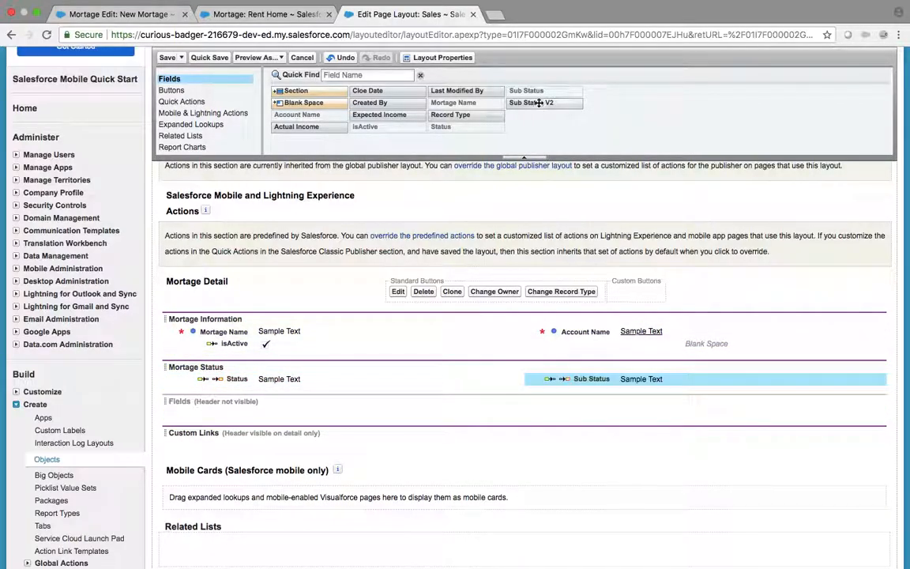
pyautogui.moveTo(531, 103); pyautogui.dragTo(609, 387)
pyautogui.moveTo(304, 103); pyautogui.dragTo(309, 396)
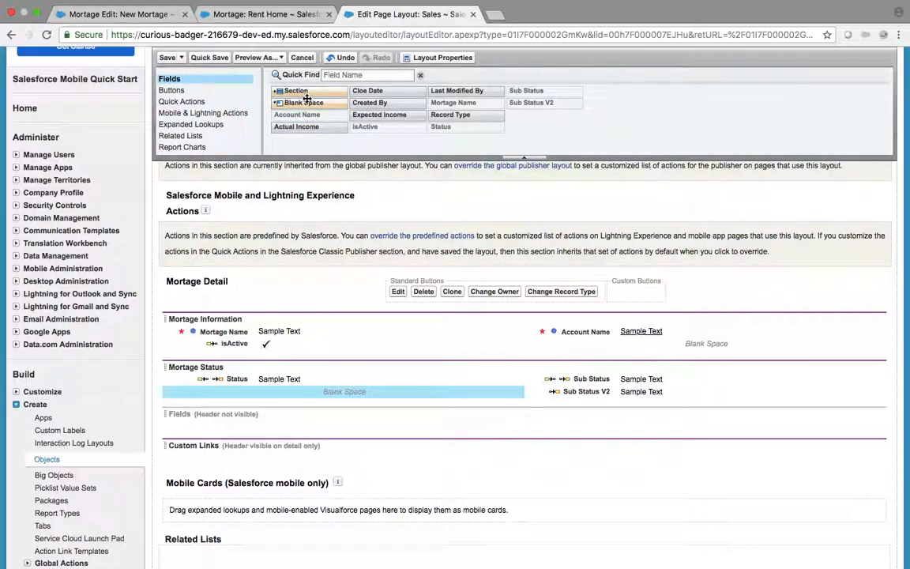
pyautogui.moveTo(305, 91); pyautogui.dragTo(272, 420)
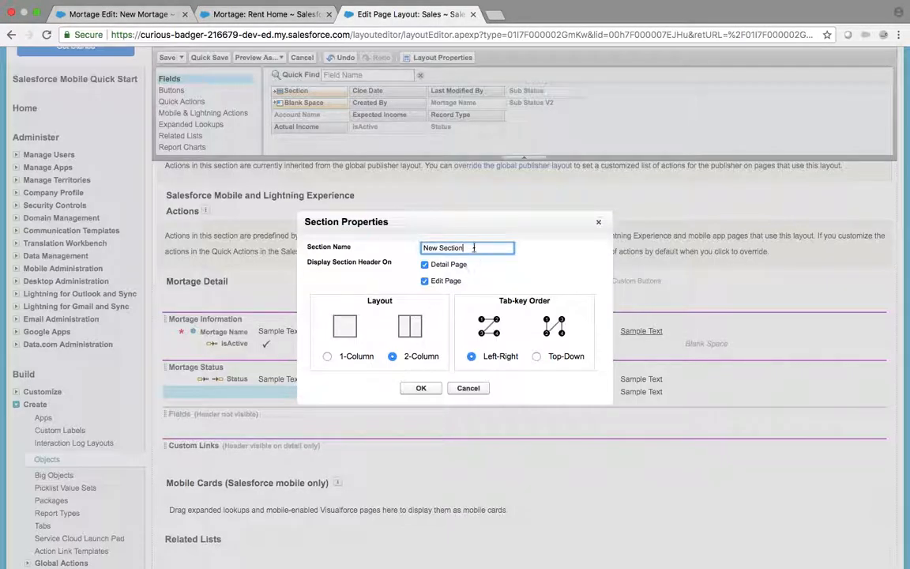
# Step: Create an Income section holding Actual Income, Expected Income, Cloe Date and Record Type
pyautogui.write('Income')
pyautogui.click(419, 389)
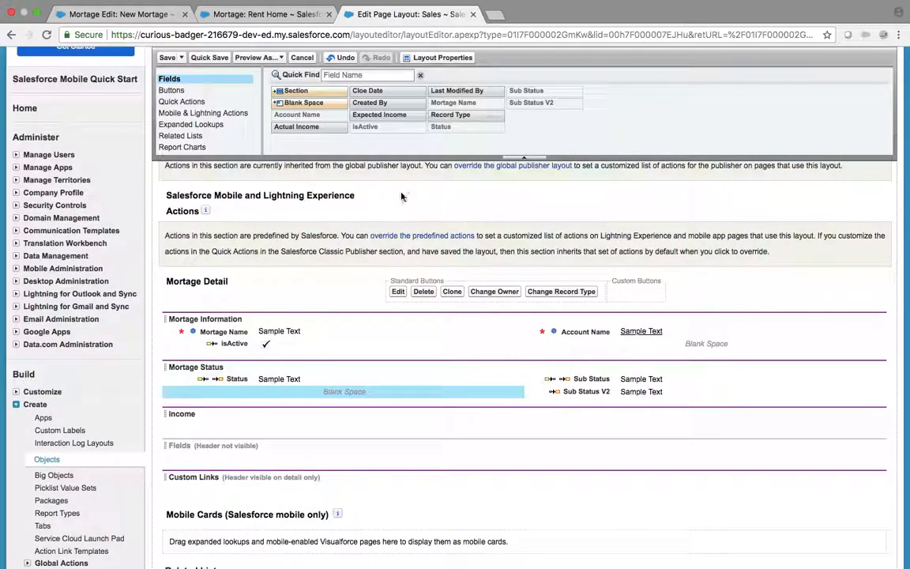
pyautogui.moveTo(326, 129); pyautogui.dragTo(244, 430)
pyautogui.moveTo(385, 112); pyautogui.dragTo(631, 427)
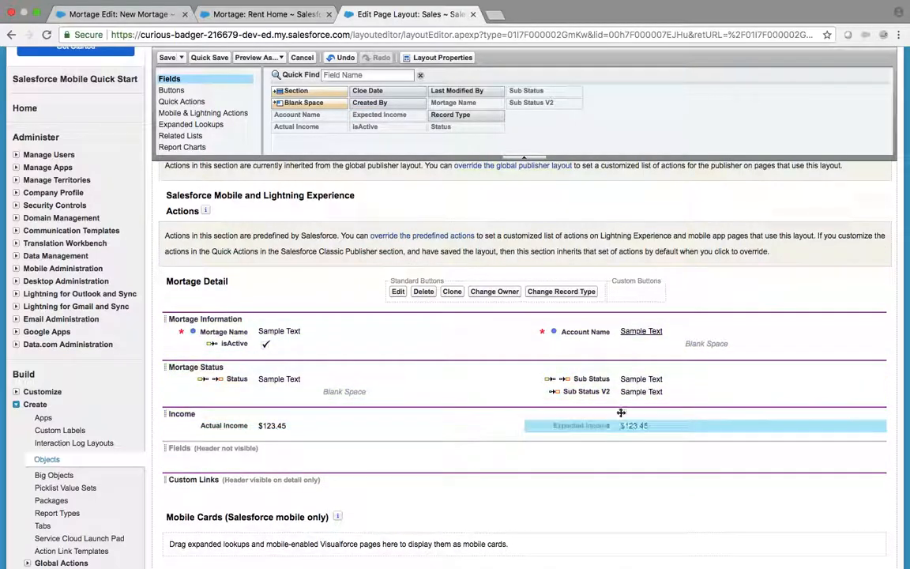
pyautogui.moveTo(371, 93); pyautogui.dragTo(244, 435)
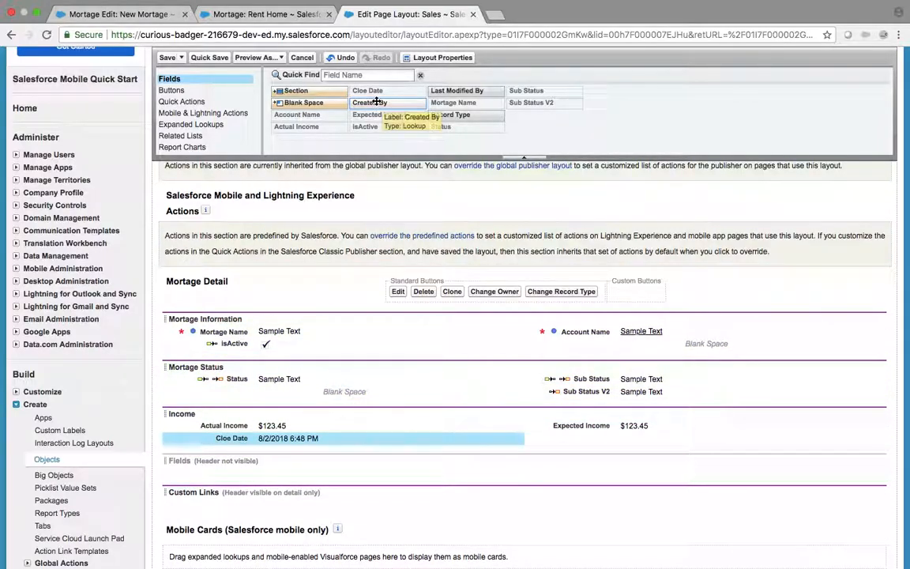
pyautogui.moveTo(465, 116); pyautogui.dragTo(606, 435)
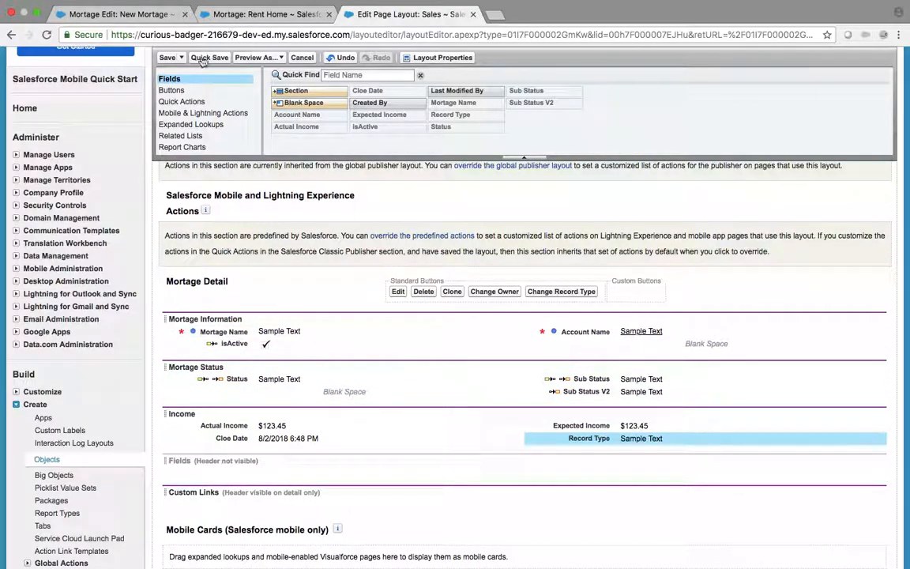
# Step: Quick-save the Sales page layout
pyautogui.click(166, 58)
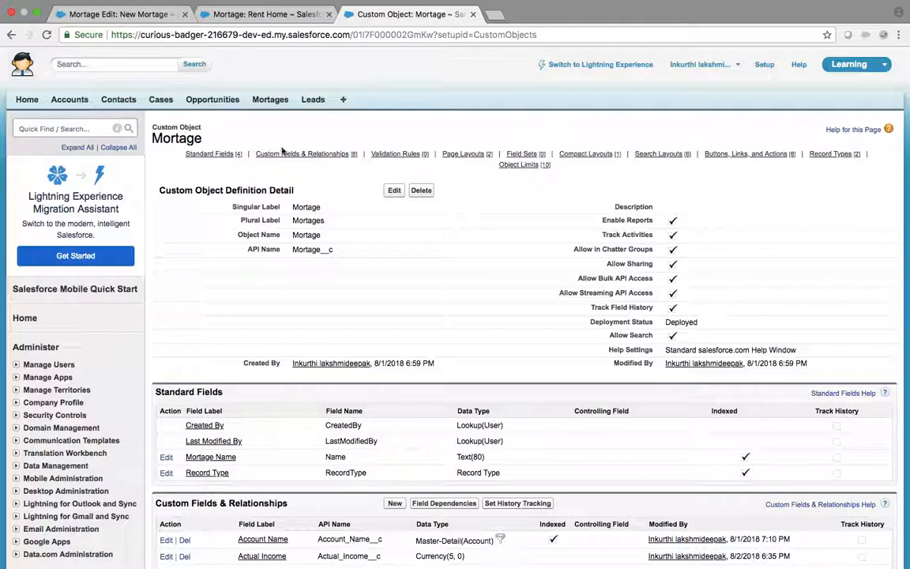
pyautogui.scroll(-10, 416, 325)
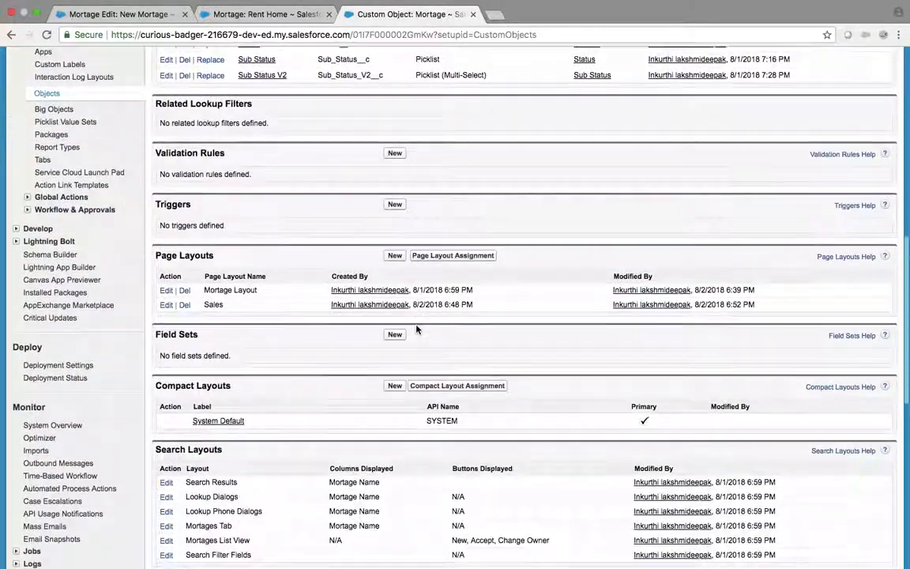
pyautogui.scroll(10, 395, 308)
# Step: Start a new Mortage record with the Sales record type
pyautogui.click(261, 14)
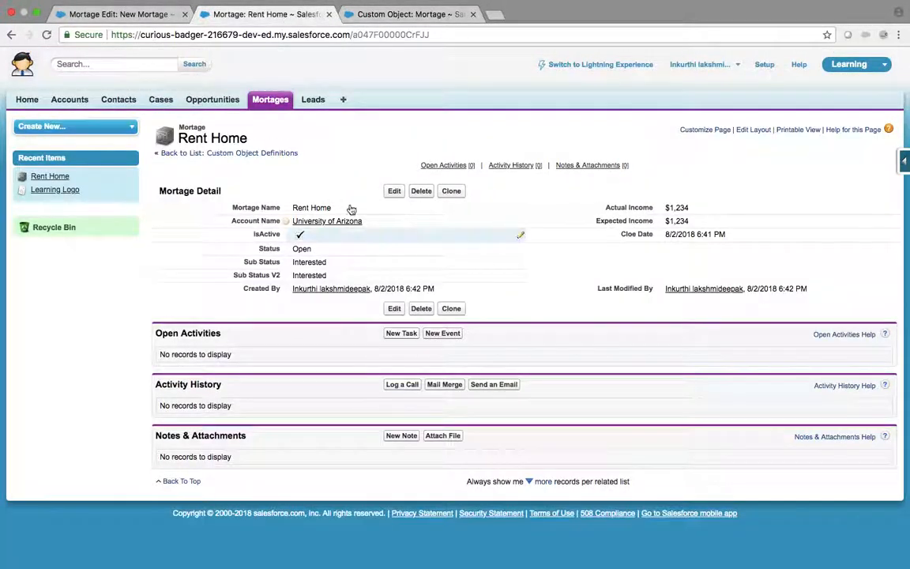
pyautogui.click(270, 98)
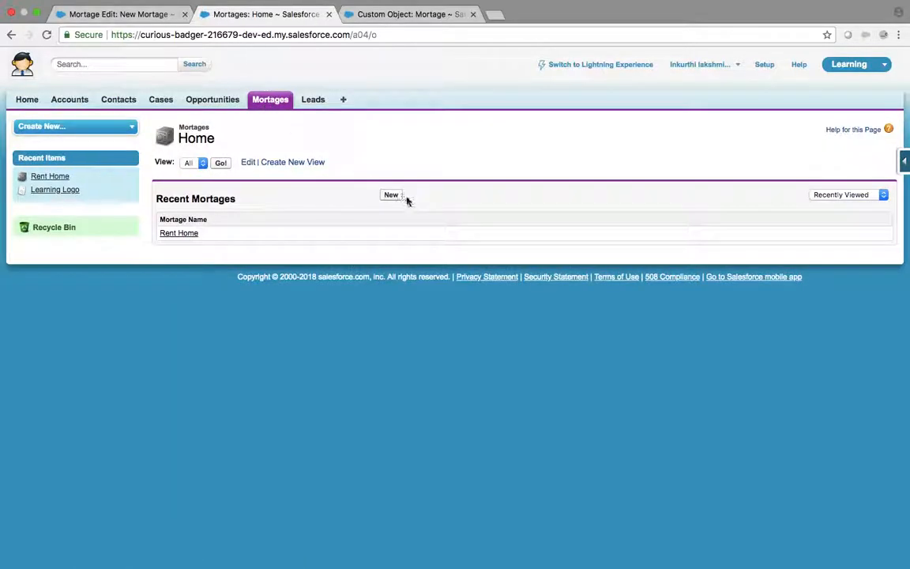
pyautogui.click(391, 197)
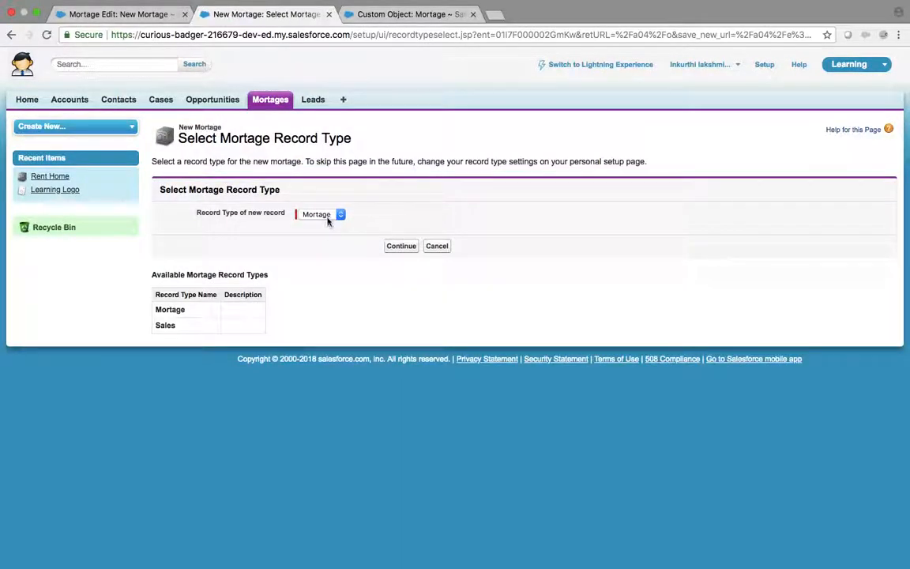
pyautogui.click(328, 219)
pyautogui.click(328, 227)
pyautogui.click(410, 249)
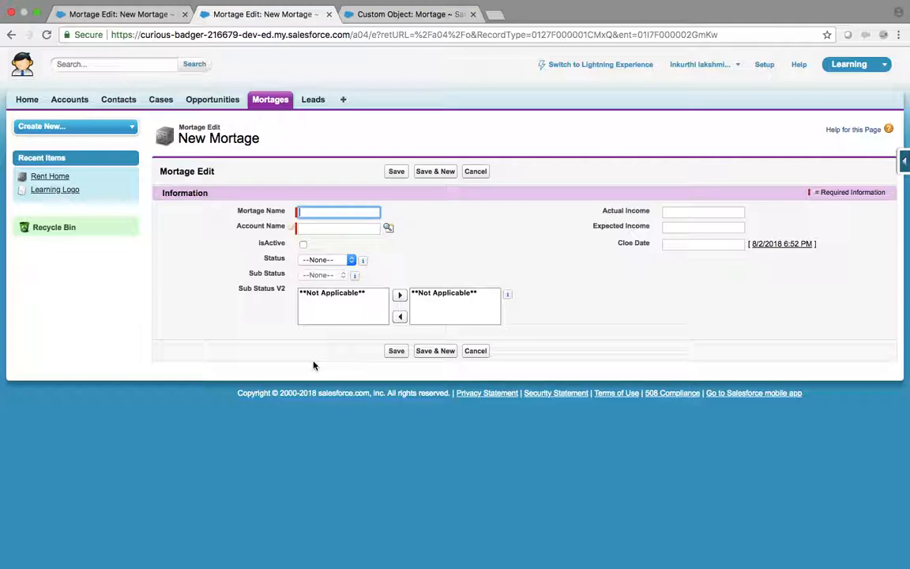
# Step: Return to the Mortage object definition and bring its Page Layouts list into view
pyautogui.click(399, 14)
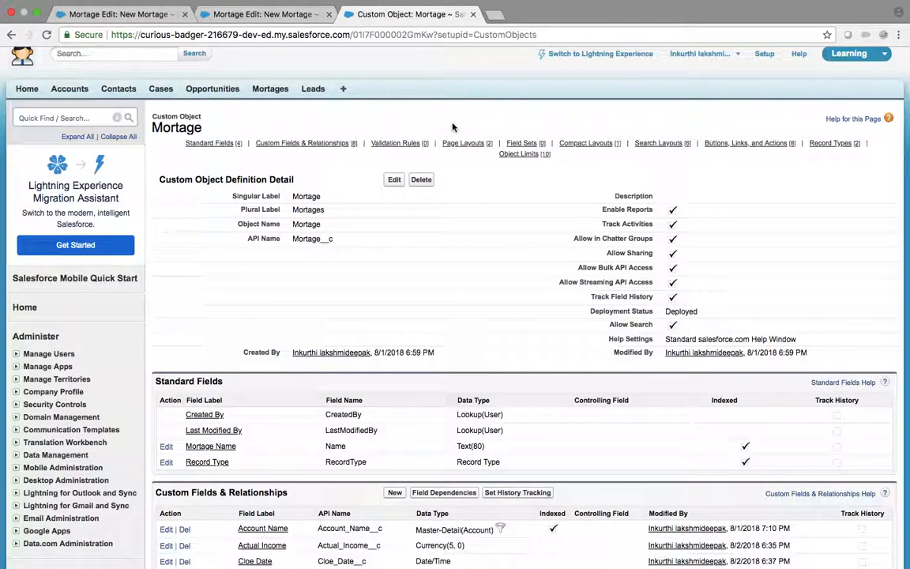
pyautogui.scroll(-10, 453, 124)
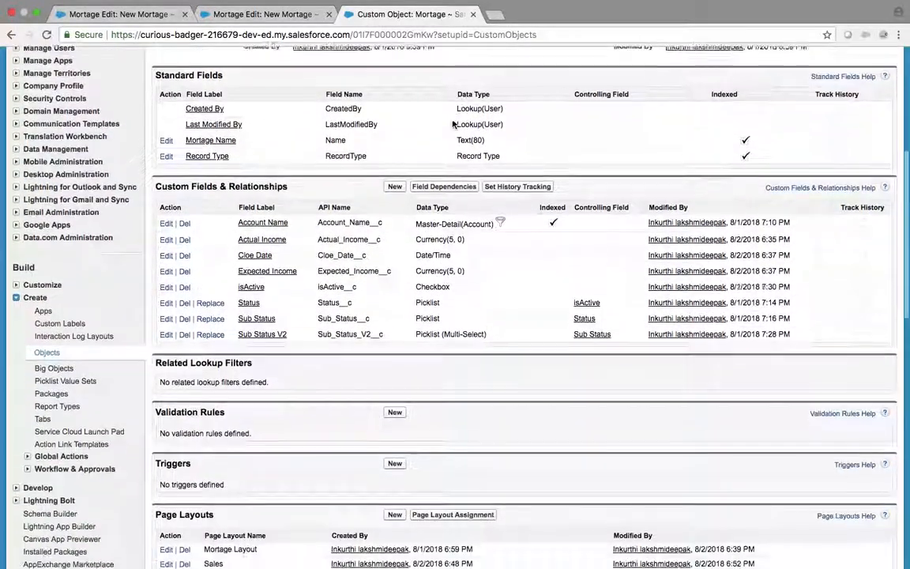
pyautogui.scroll(-5, 452, 124)
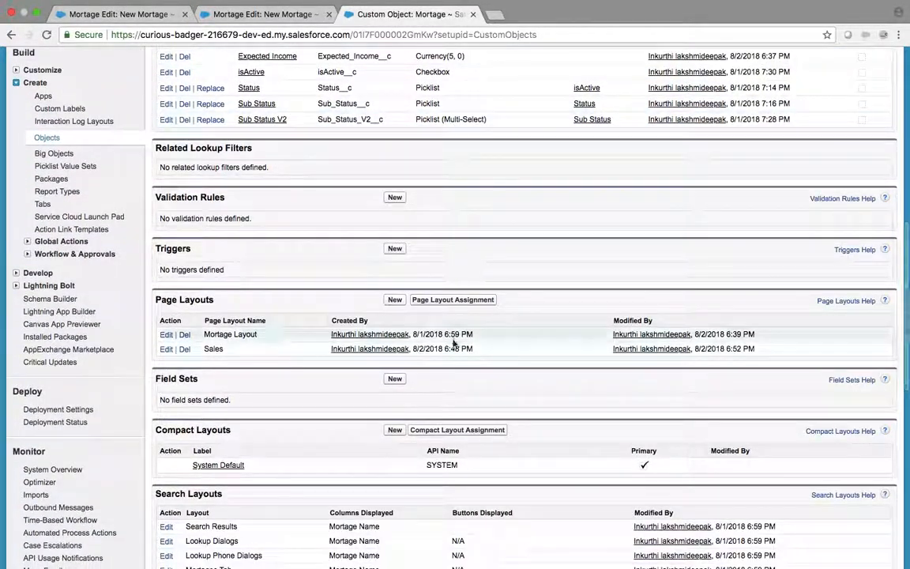
# Step: Assign the Sales layout to the System Administrator profile's Sales record type and save
pyautogui.click(469, 305)
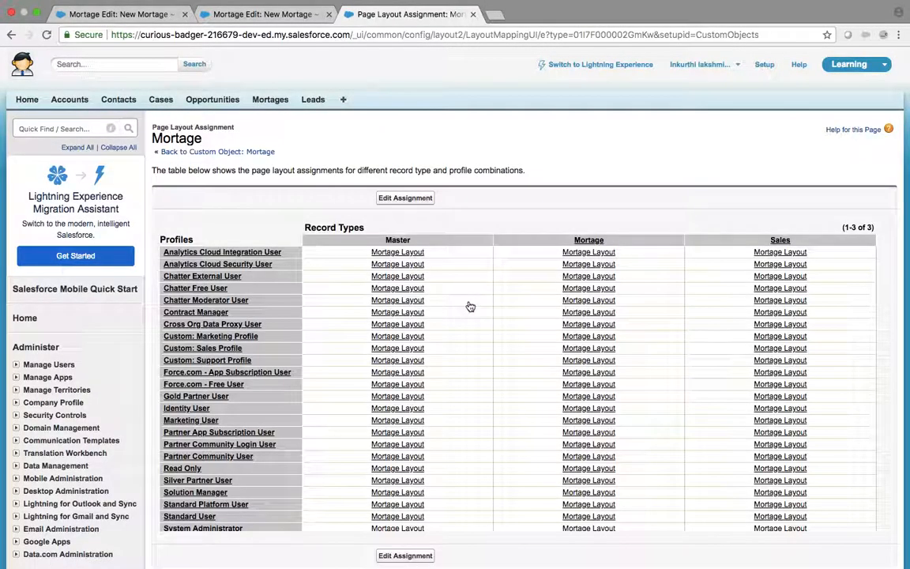
pyautogui.click(406, 198)
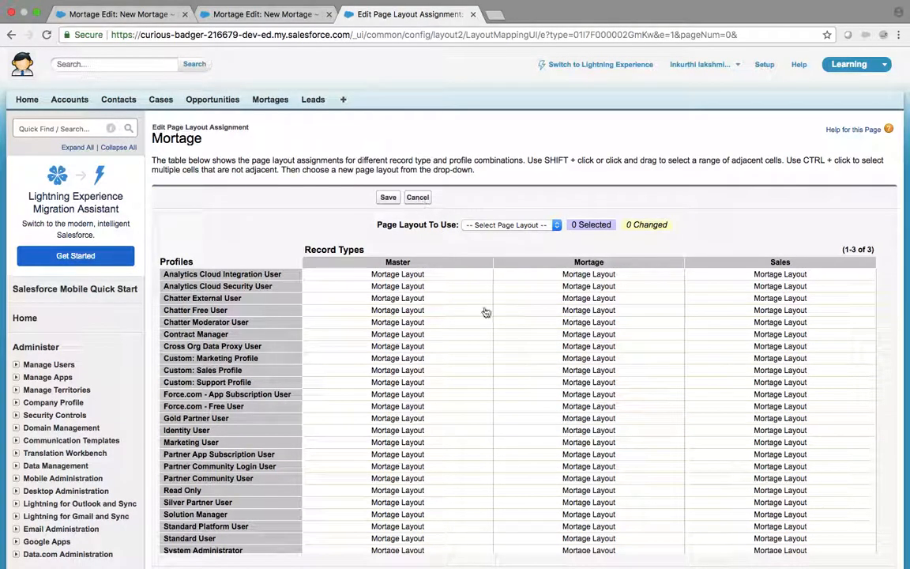
pyautogui.scroll(-2, 596, 545)
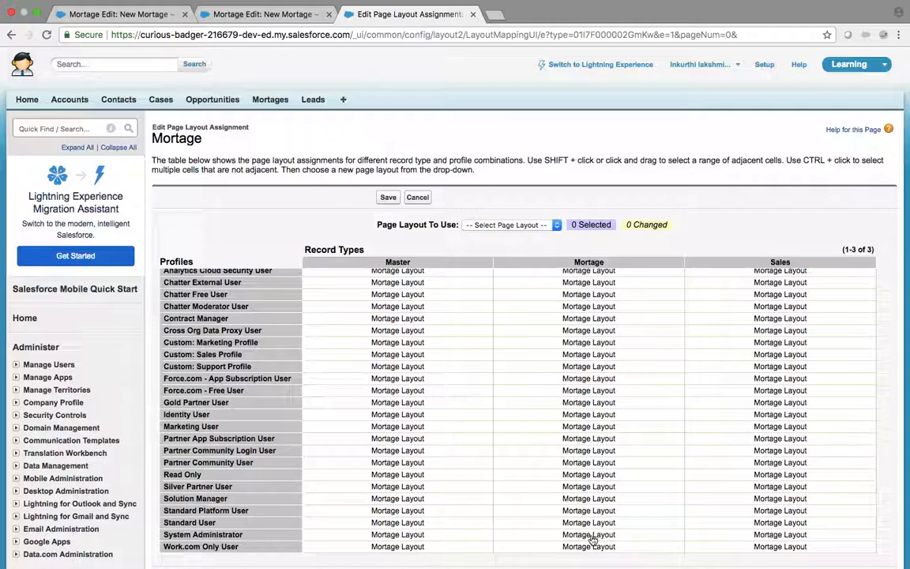
pyautogui.click(778, 537)
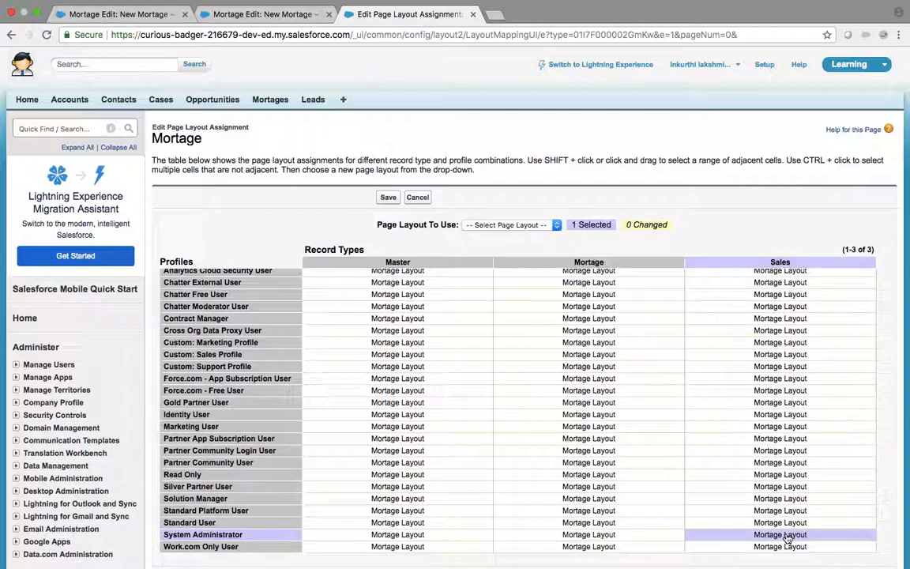
pyautogui.click(502, 225)
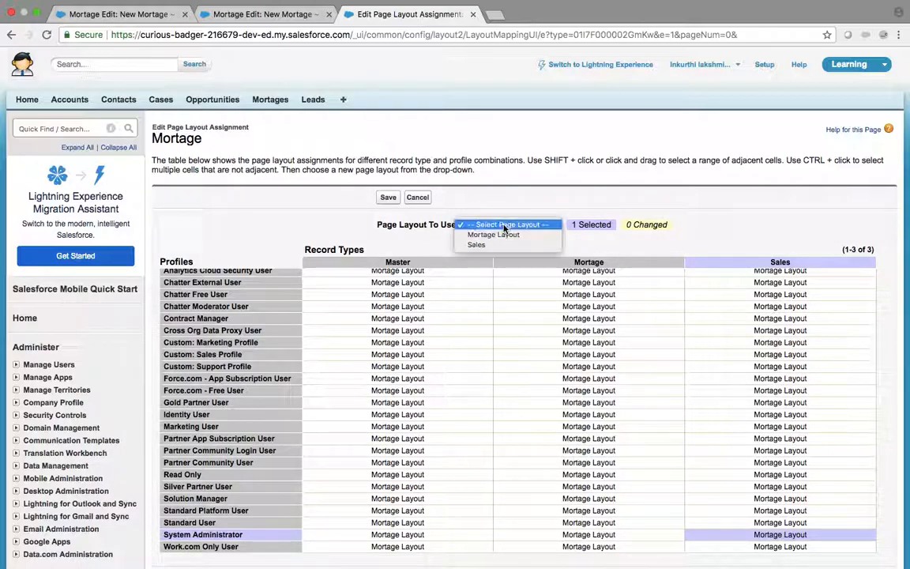
pyautogui.click(478, 244)
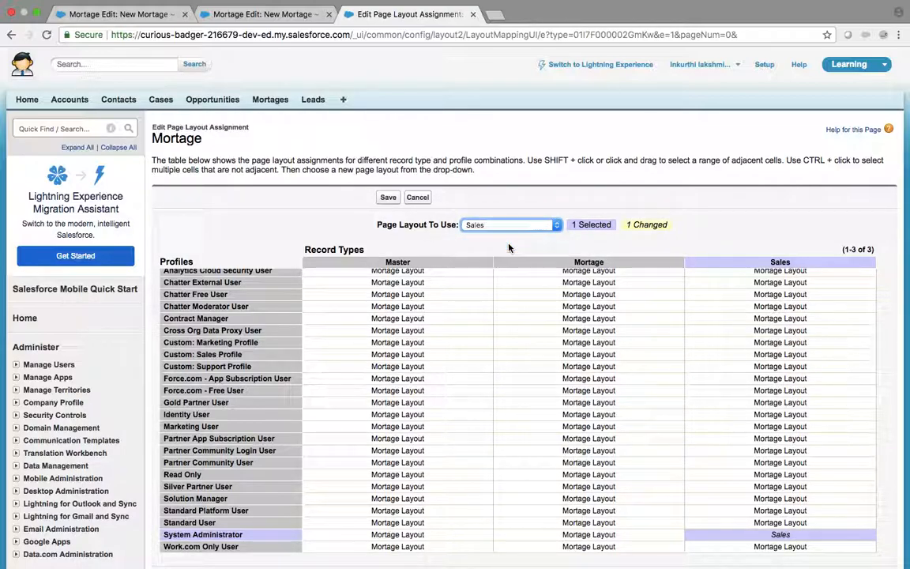
pyautogui.click(387, 197)
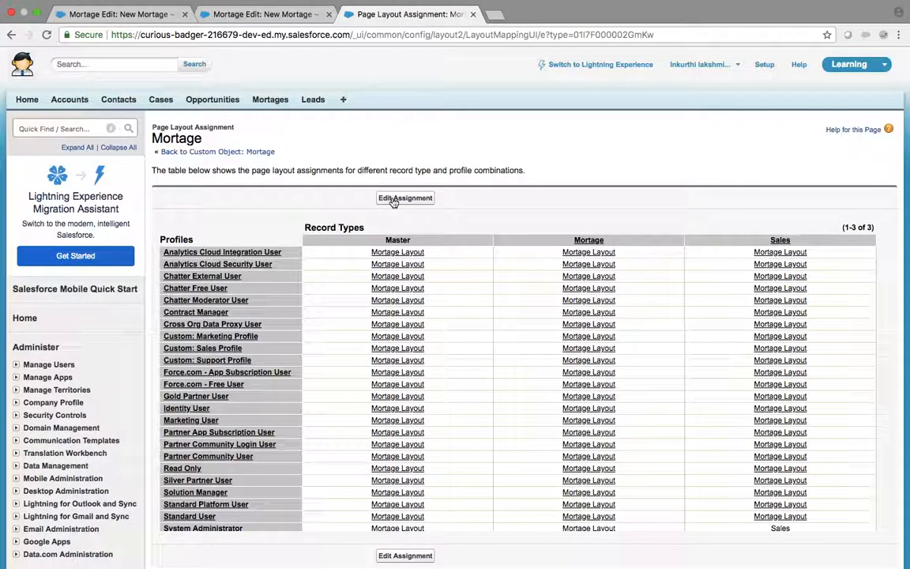
pyautogui.scroll(-1, 538, 497)
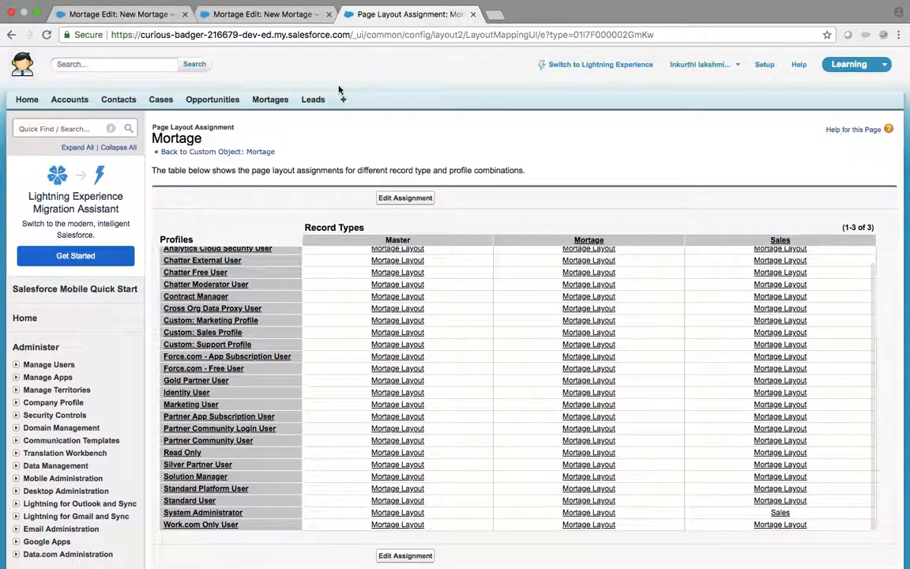
pyautogui.click(259, 15)
# Step: Start a new Sales-type Mortage record and put focus in its Mortage Name field
pyautogui.click(261, 96)
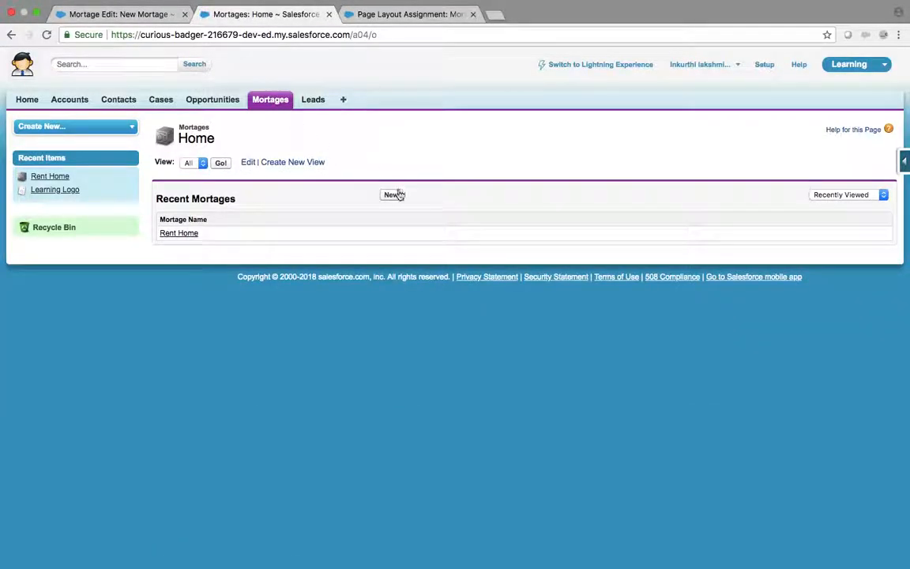
pyautogui.click(395, 194)
pyautogui.click(327, 215)
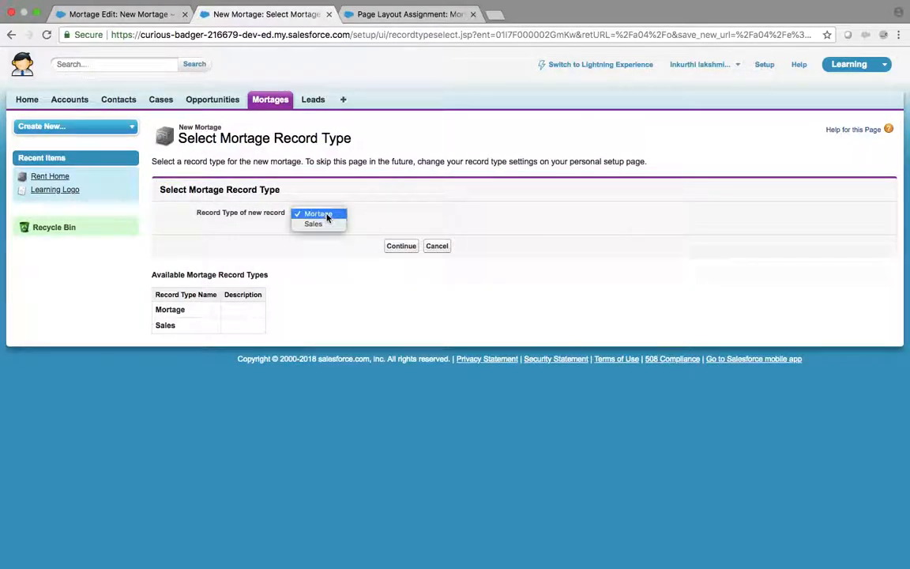
pyautogui.click(326, 224)
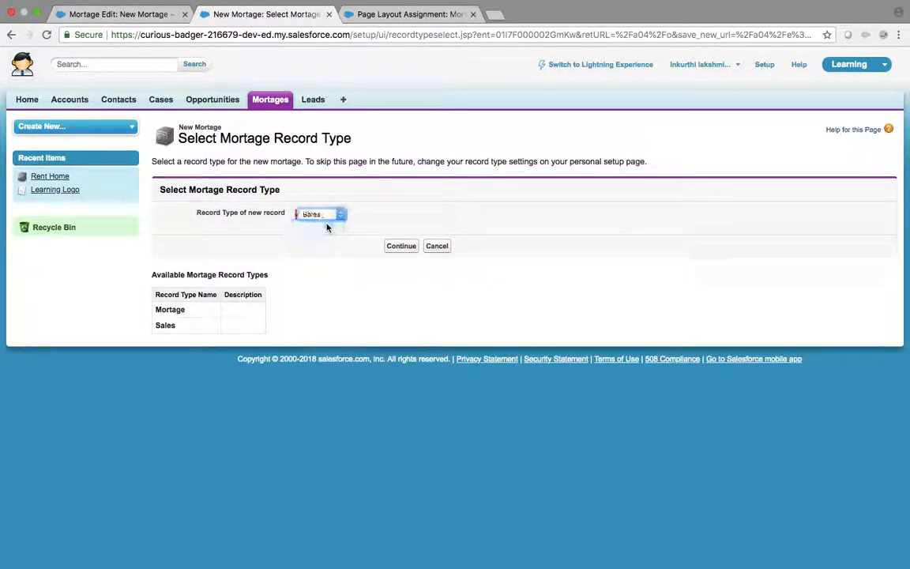
pyautogui.click(403, 247)
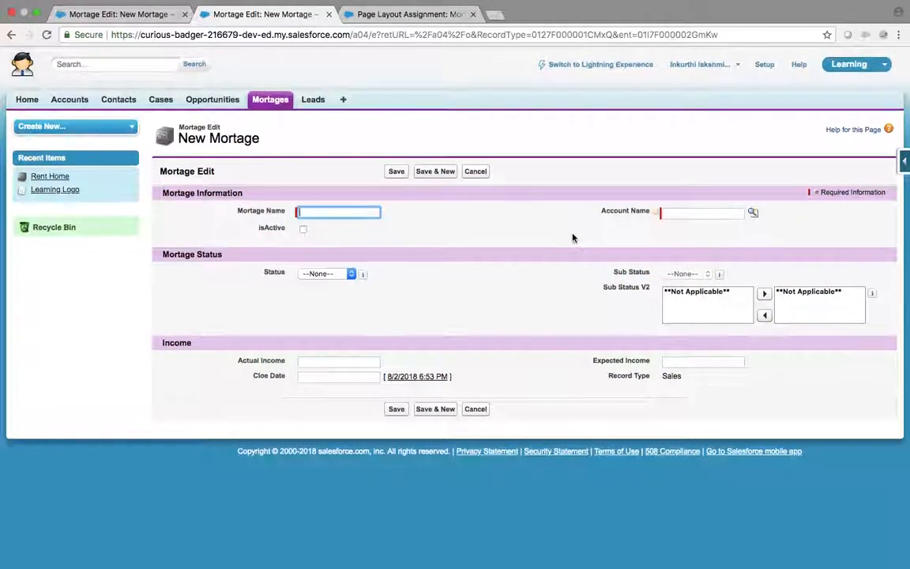
pyautogui.click(316, 212)
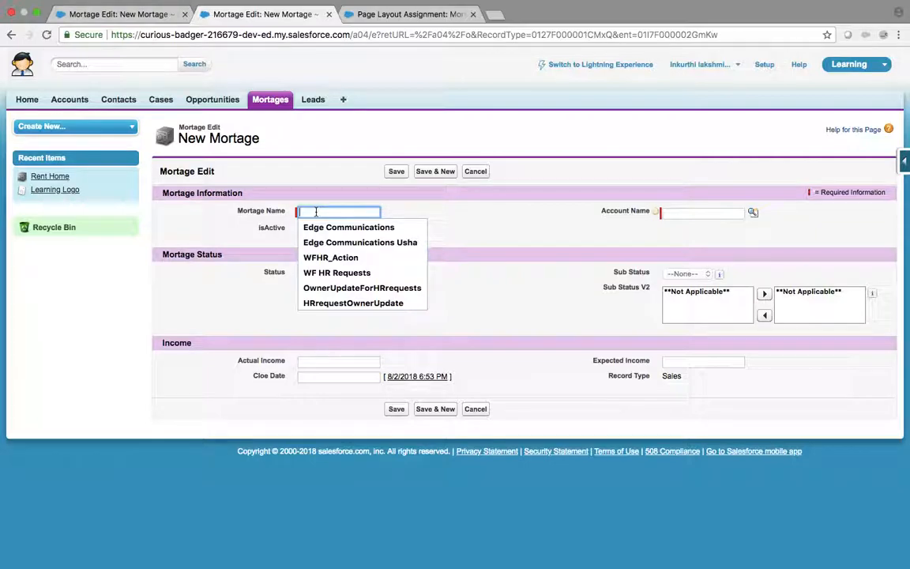
pyautogui.click(443, 199)
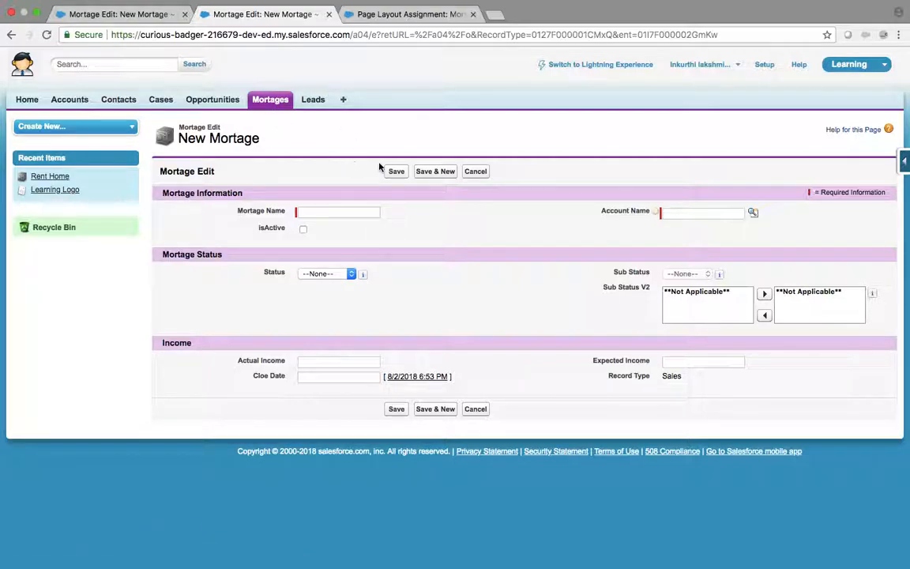
# Step: Start another new Mortage record of the Mortage record type and mark it active
pyautogui.click(276, 105)
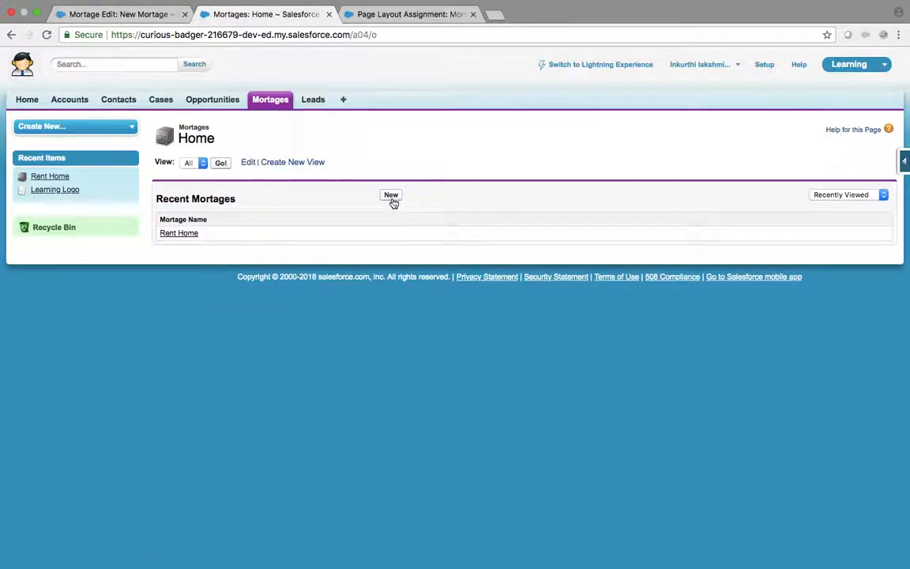
pyautogui.click(391, 196)
pyautogui.click(399, 245)
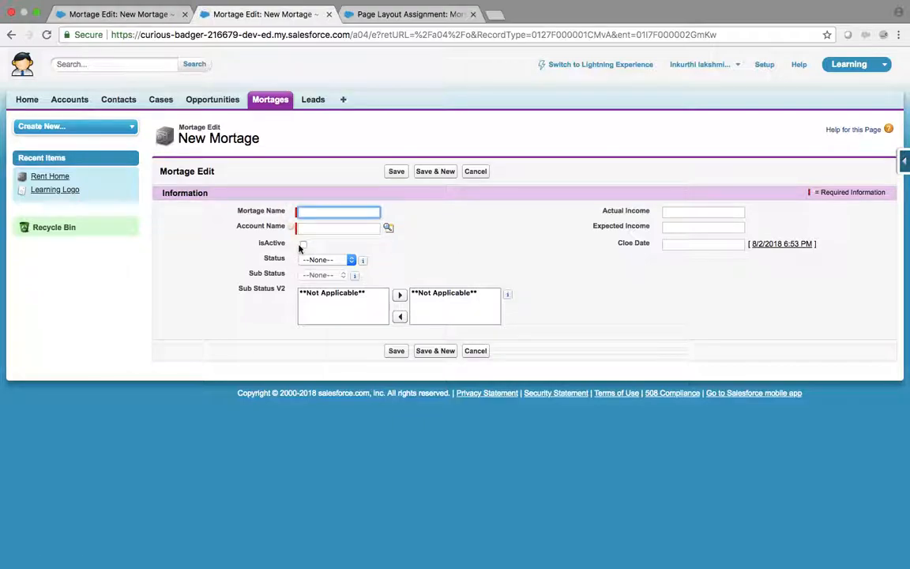
pyautogui.click(303, 244)
# Step: Try Status New, then In-Progress with Sub Status Qualified, and cancel the unsaved record
pyautogui.click(328, 260)
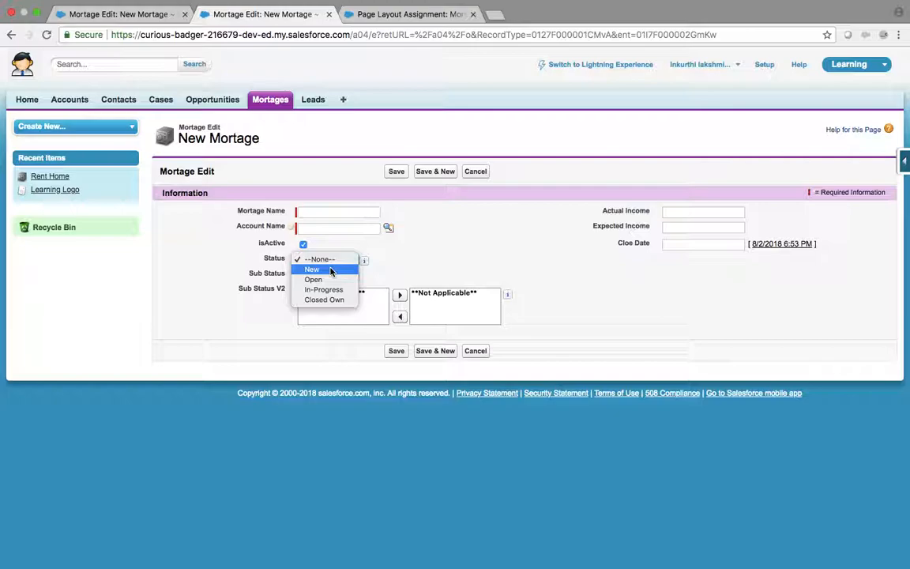
pyautogui.click(330, 270)
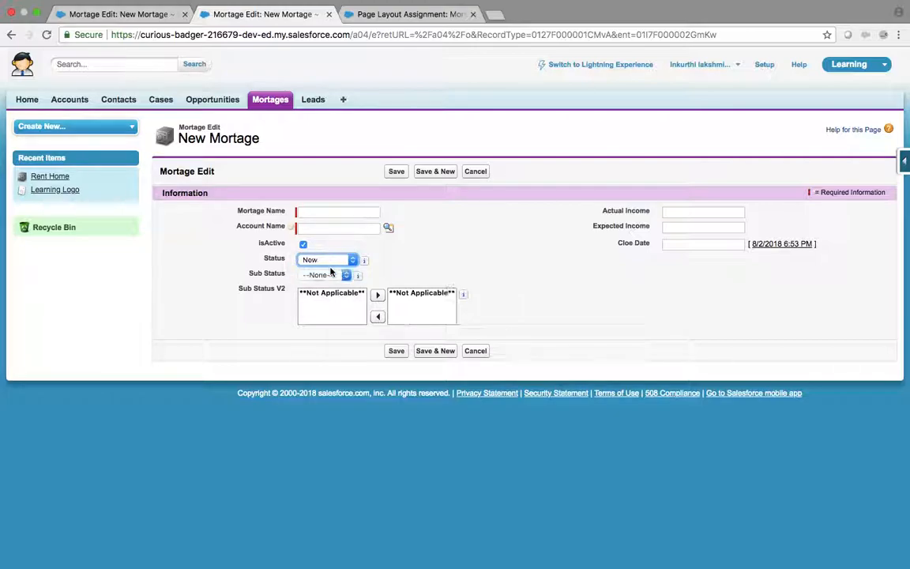
pyautogui.click(331, 260)
pyautogui.click(331, 259)
pyautogui.click(332, 261)
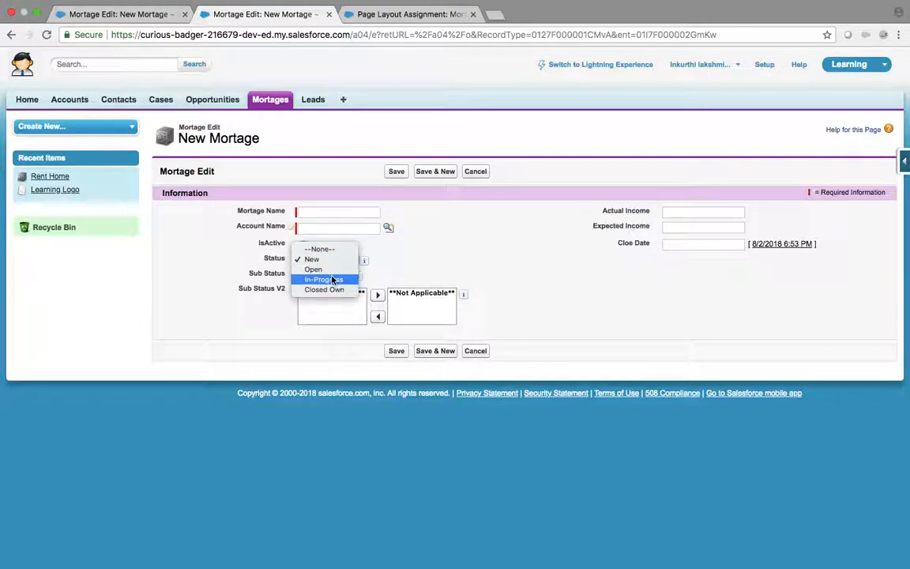
pyautogui.click(333, 279)
pyautogui.click(325, 276)
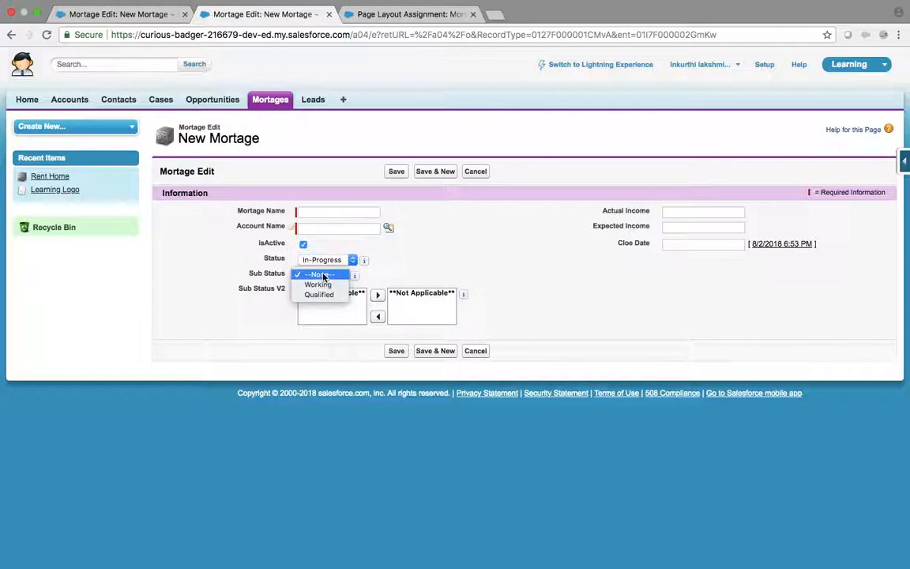
pyautogui.click(329, 297)
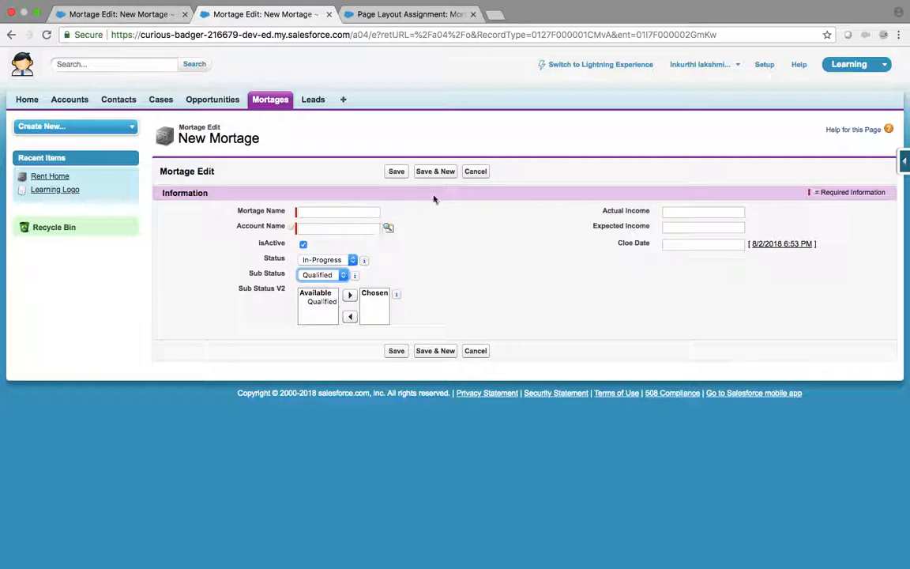
pyautogui.click(479, 171)
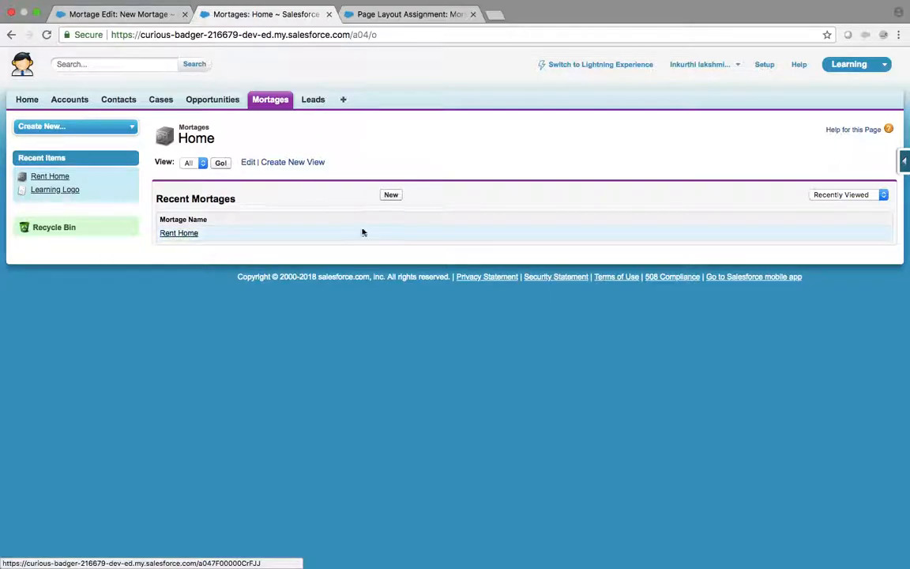
# Step: Start an active Mortage-type record, review its Status values, then show the layout assignment table
pyautogui.click(391, 195)
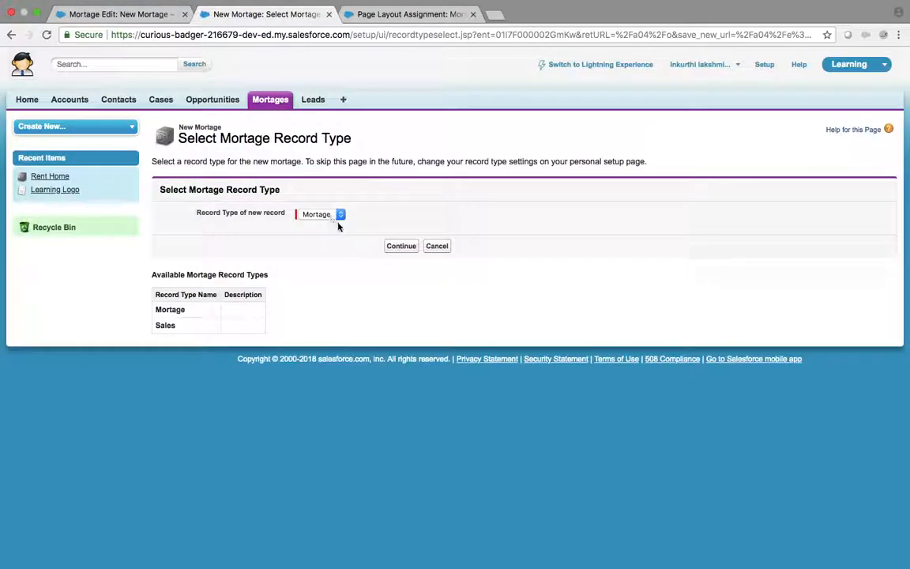
pyautogui.click(405, 248)
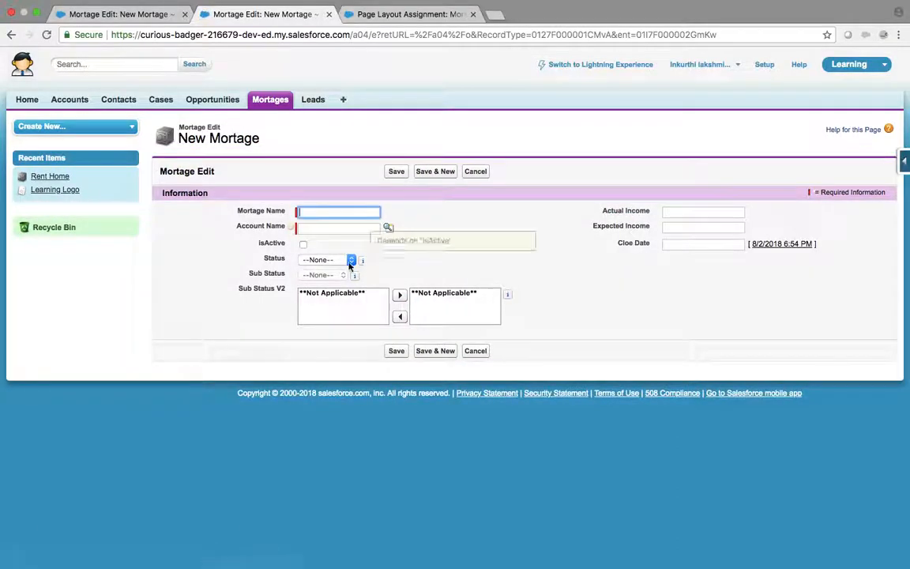
pyautogui.click(342, 260)
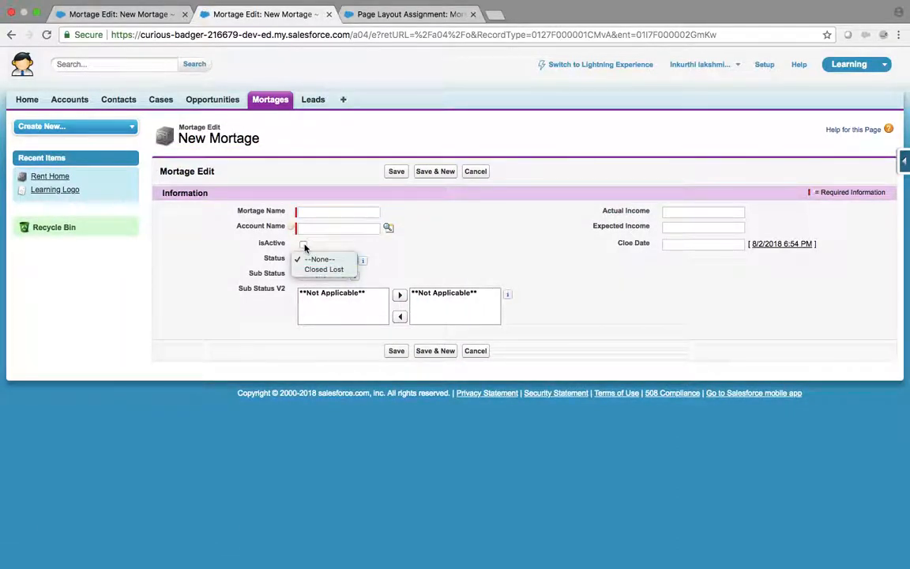
pyautogui.click(304, 245)
pyautogui.click(304, 245)
pyautogui.click(352, 260)
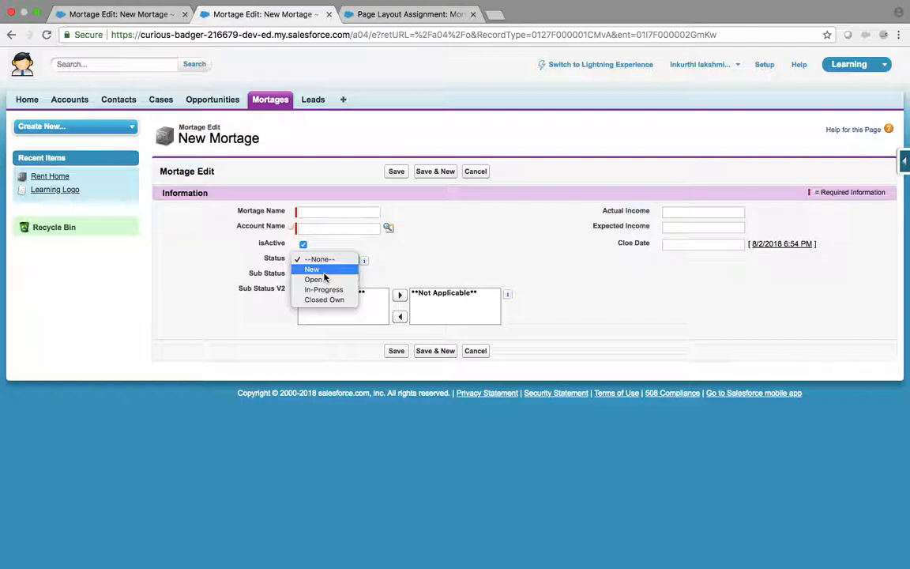
pyautogui.click(427, 18)
pyautogui.click(426, 18)
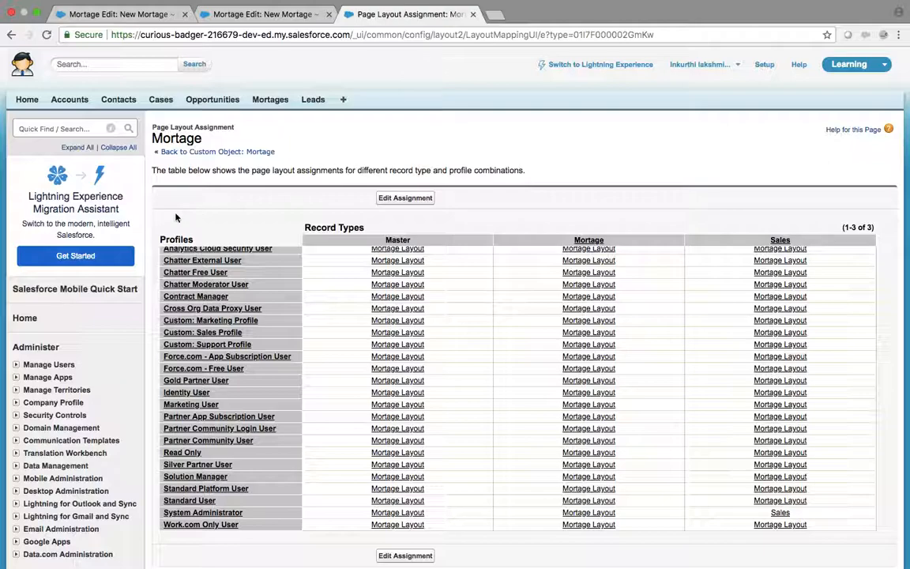
# Step: Return to the Mortage object details and view its Record Types list, Mortage and Sales
pyautogui.click(196, 151)
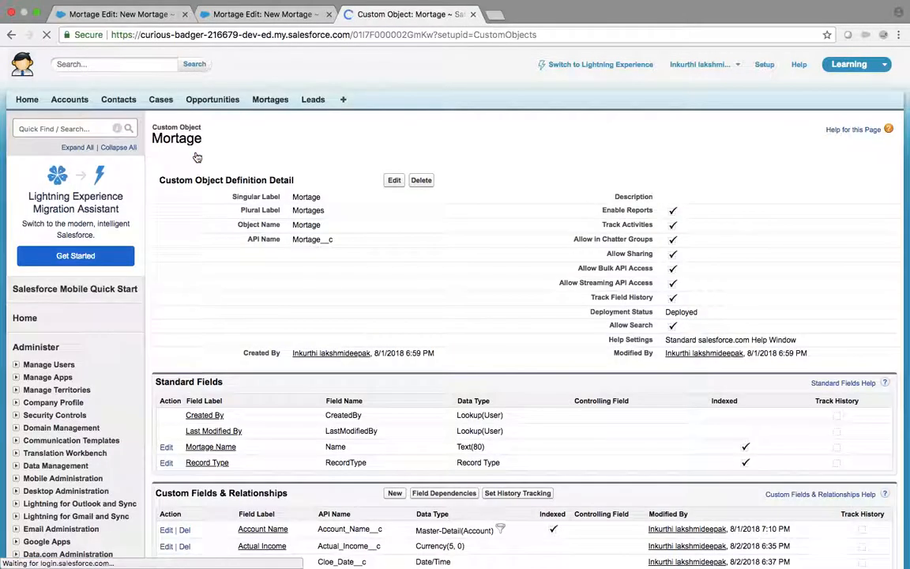
pyautogui.click(828, 155)
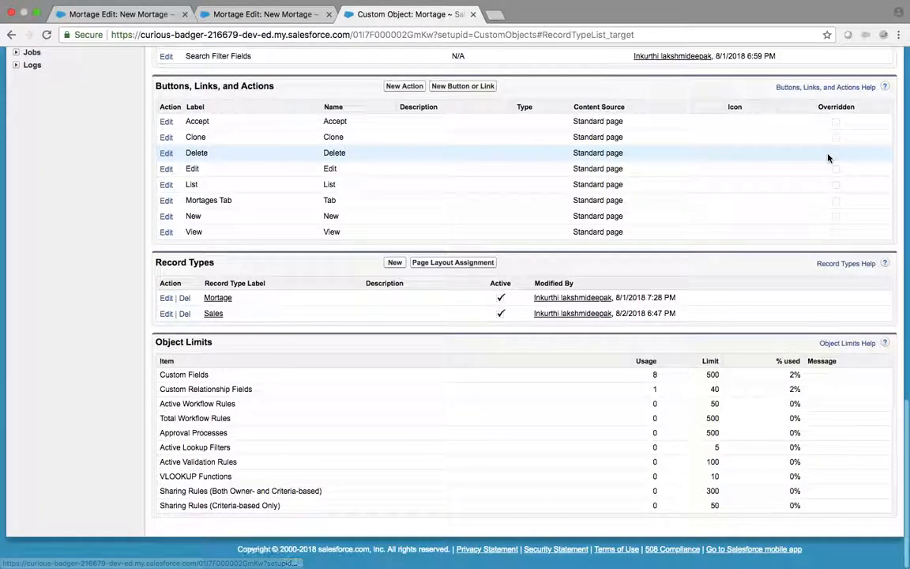
pyautogui.click(167, 300)
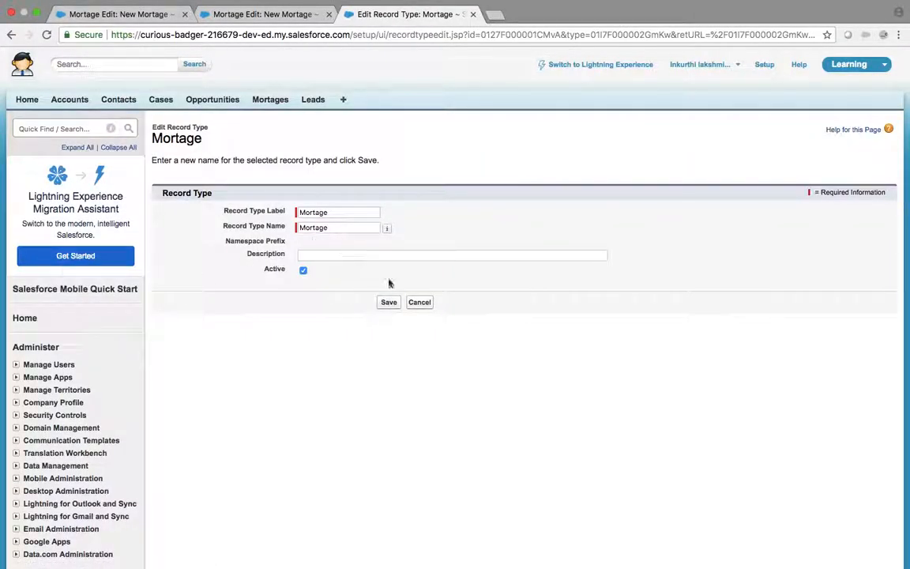
pyautogui.click(420, 302)
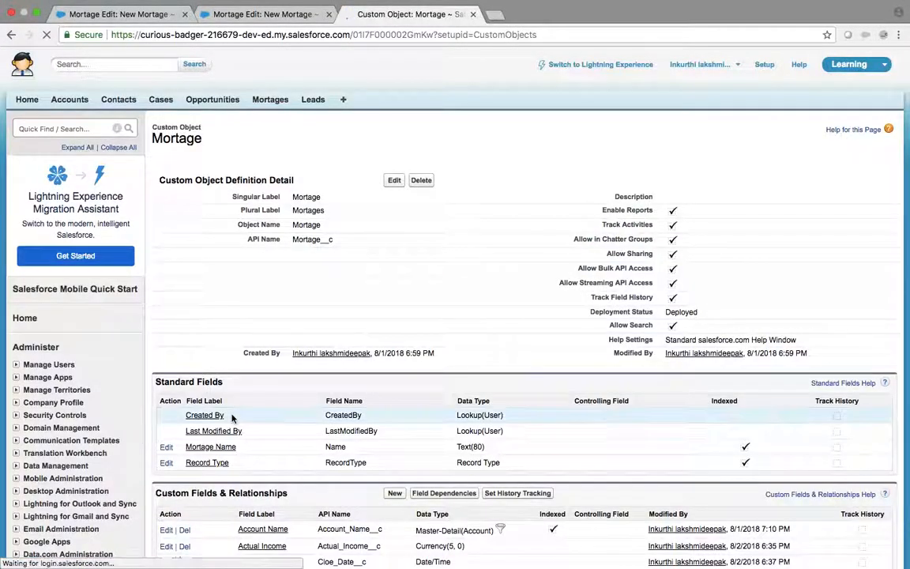
pyautogui.scroll(-15, 231, 418)
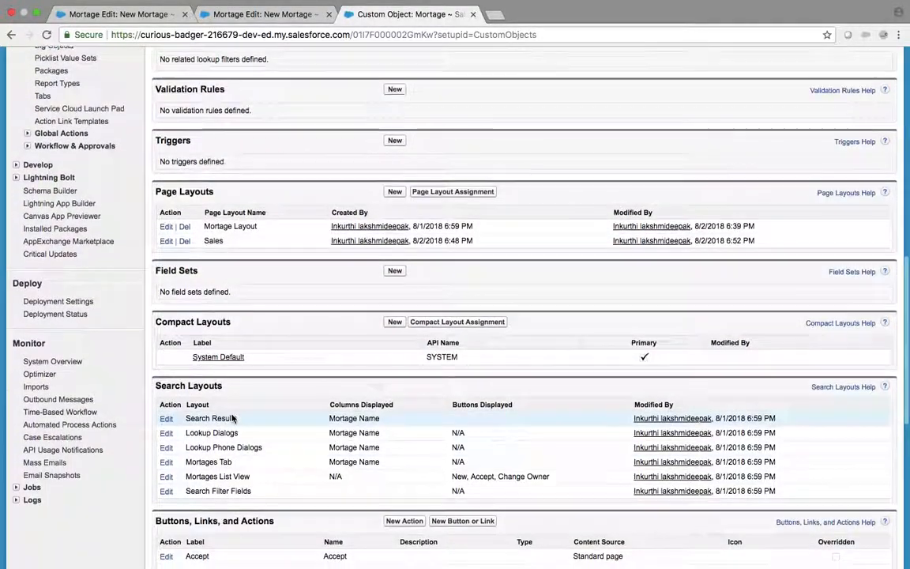
pyautogui.scroll(-10, 231, 418)
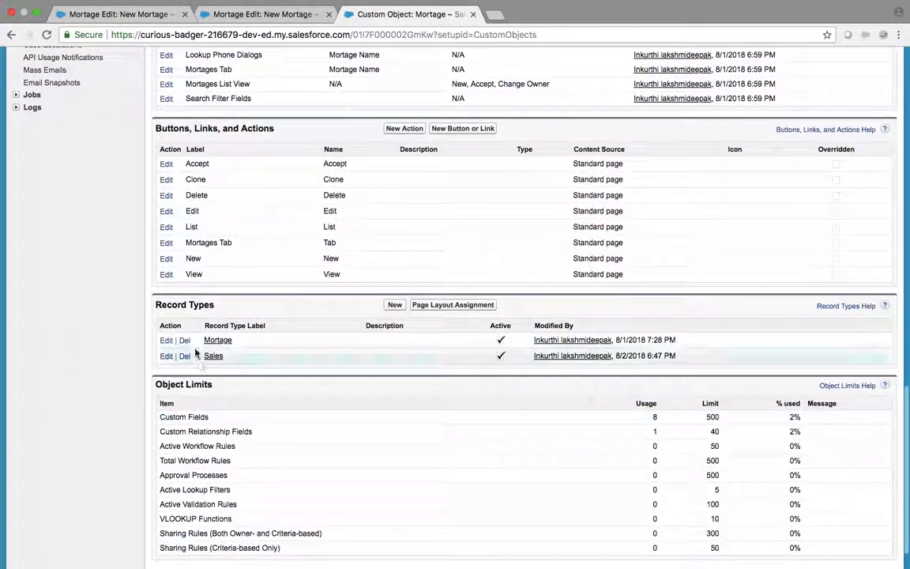
# Step: Remove In-Progress, Closed Own and Closed Lost from the Mortage record type's Status, defaulting to New
pyautogui.click(227, 342)
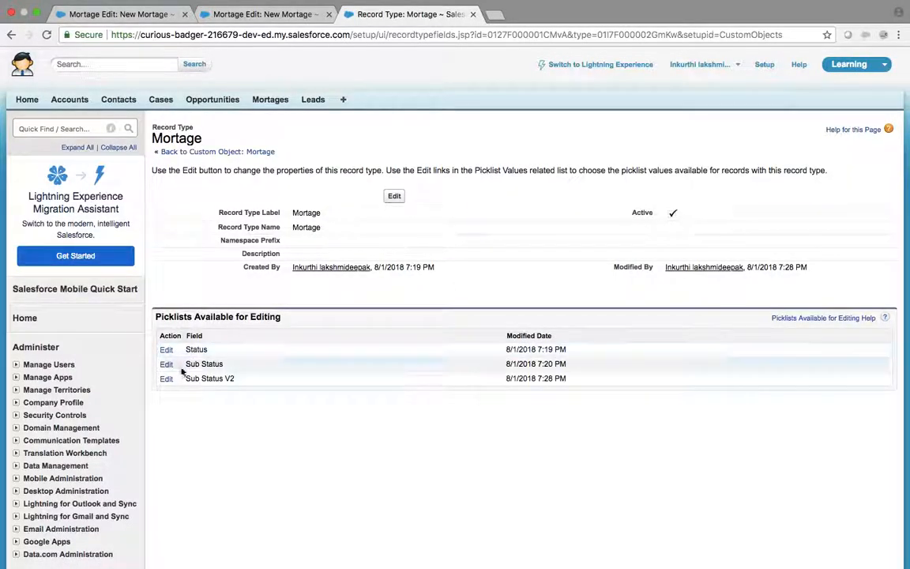
pyautogui.click(166, 349)
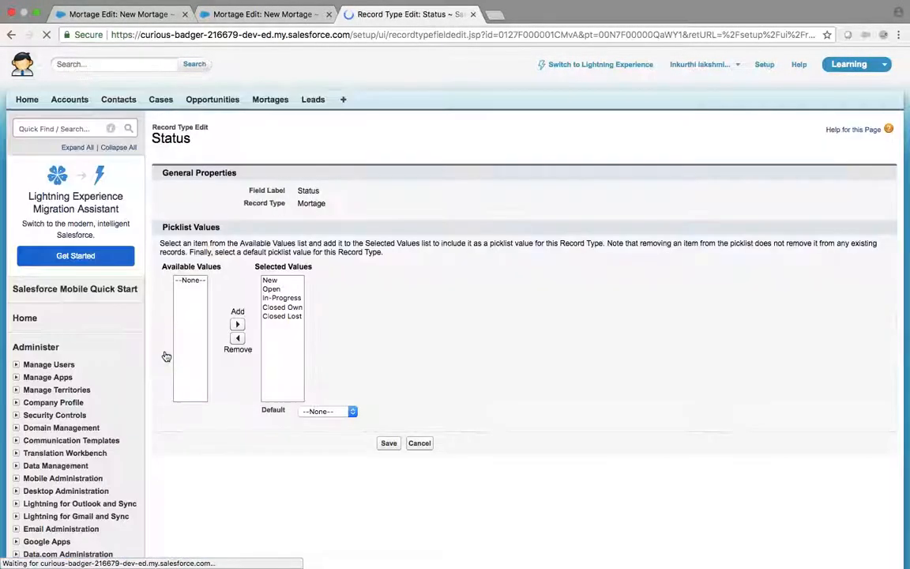
pyautogui.click(269, 297)
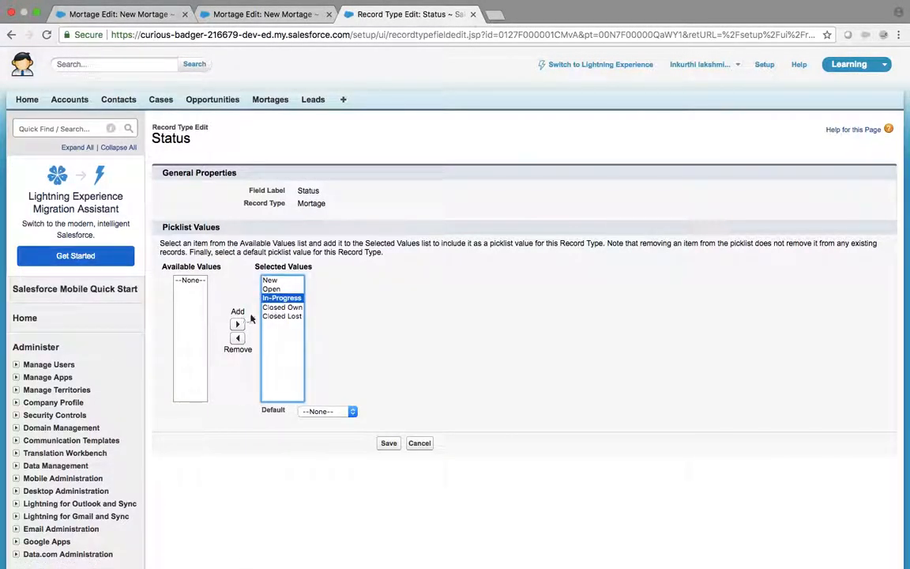
pyautogui.click(237, 338)
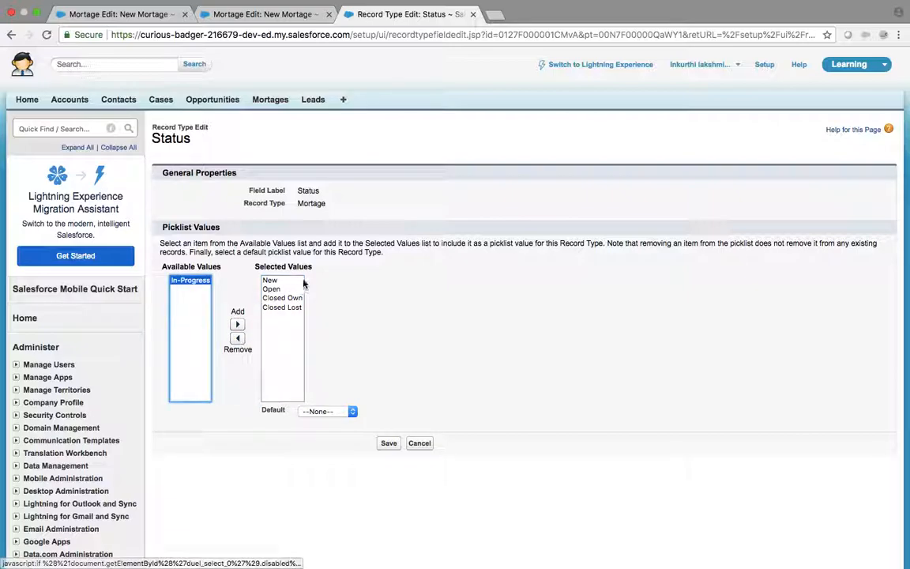
pyautogui.click(292, 298)
pyautogui.click(238, 338)
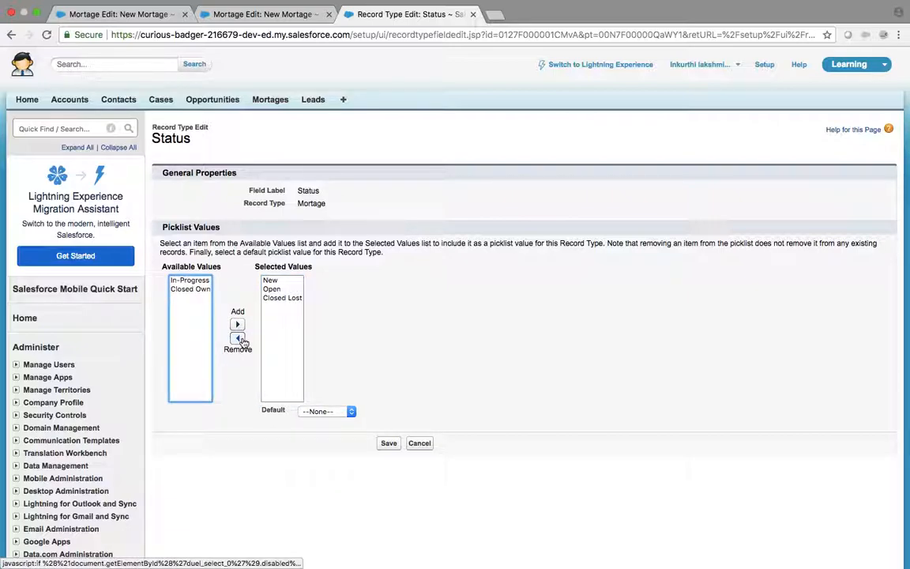
pyautogui.click(284, 297)
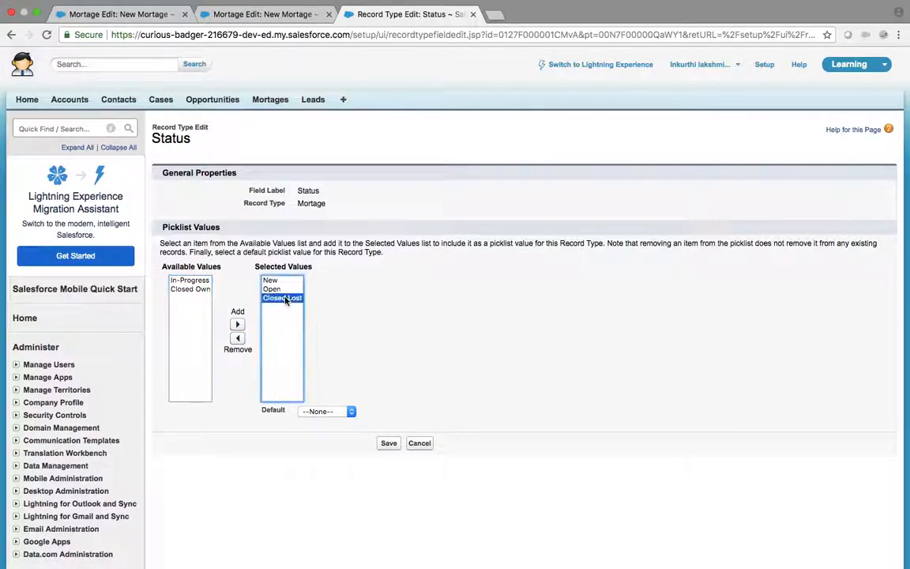
pyautogui.click(236, 341)
pyautogui.click(315, 411)
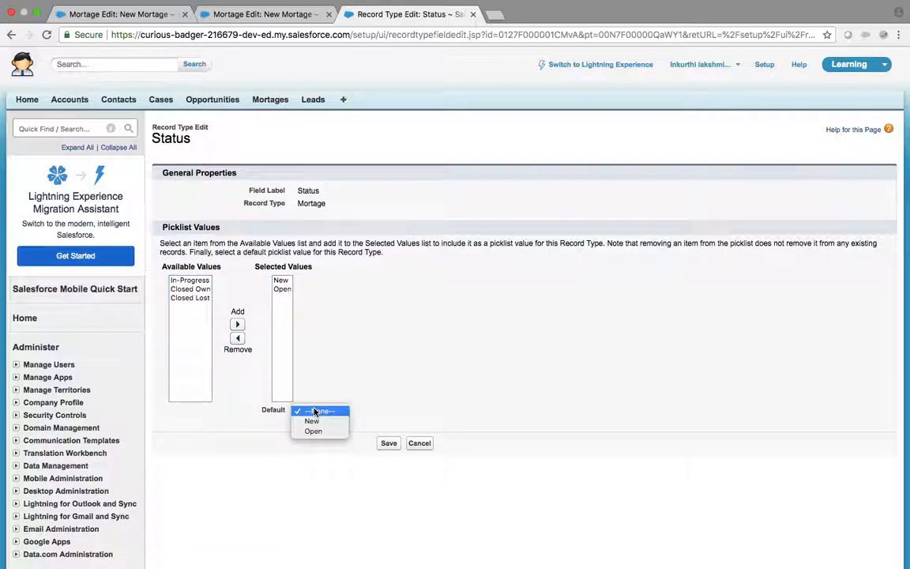
pyautogui.click(313, 421)
pyautogui.click(389, 443)
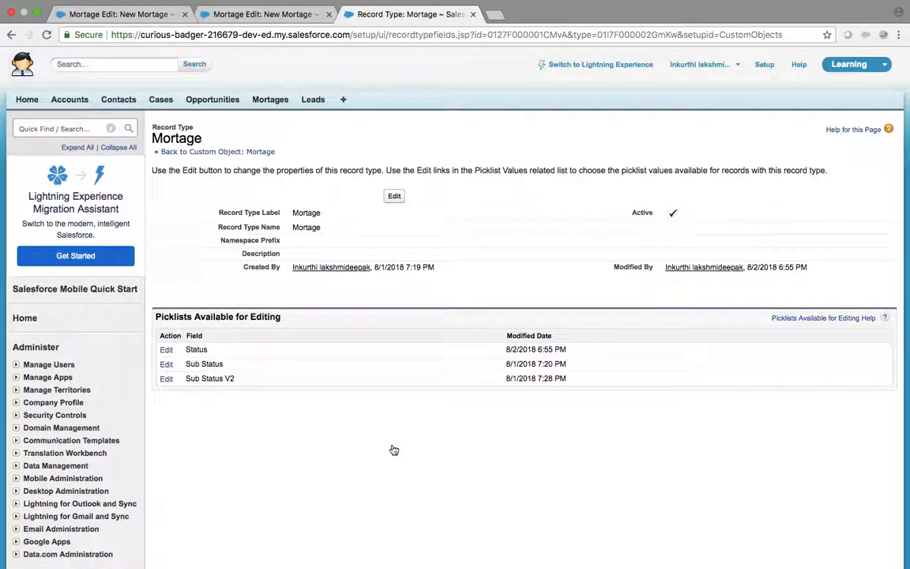
# Step: Reload the new Mortage form to check its Status choices, then return to the Mortage record type page
pyautogui.click(251, 14)
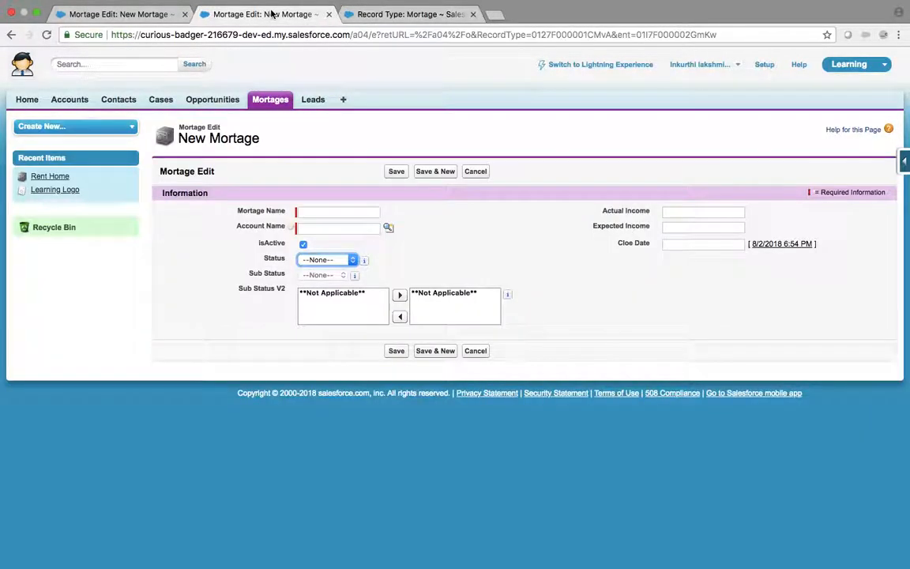
pyautogui.click(45, 36)
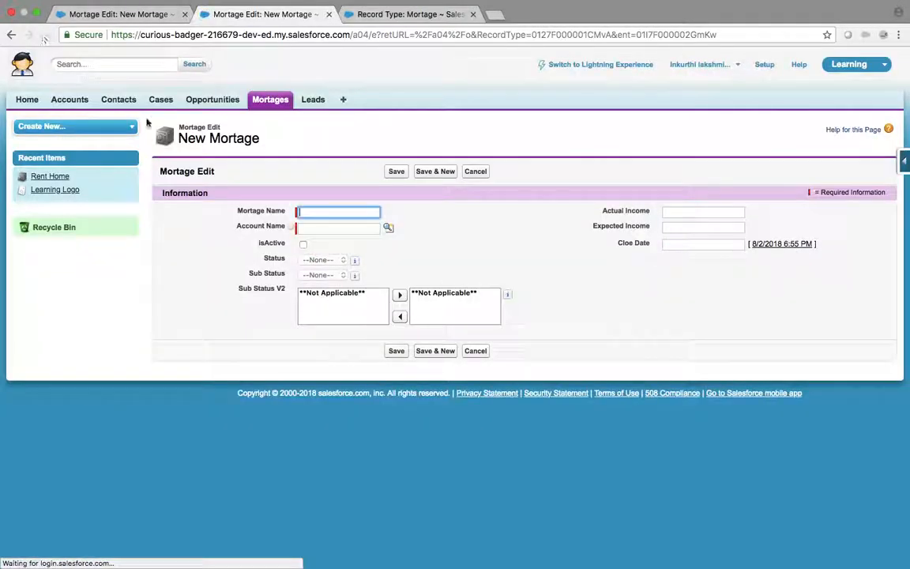
pyautogui.click(304, 245)
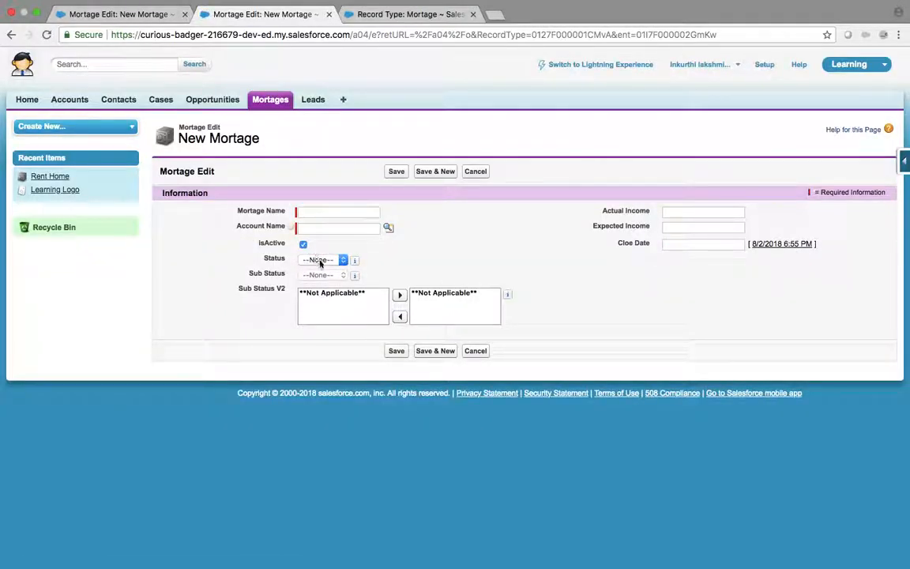
pyautogui.click(320, 260)
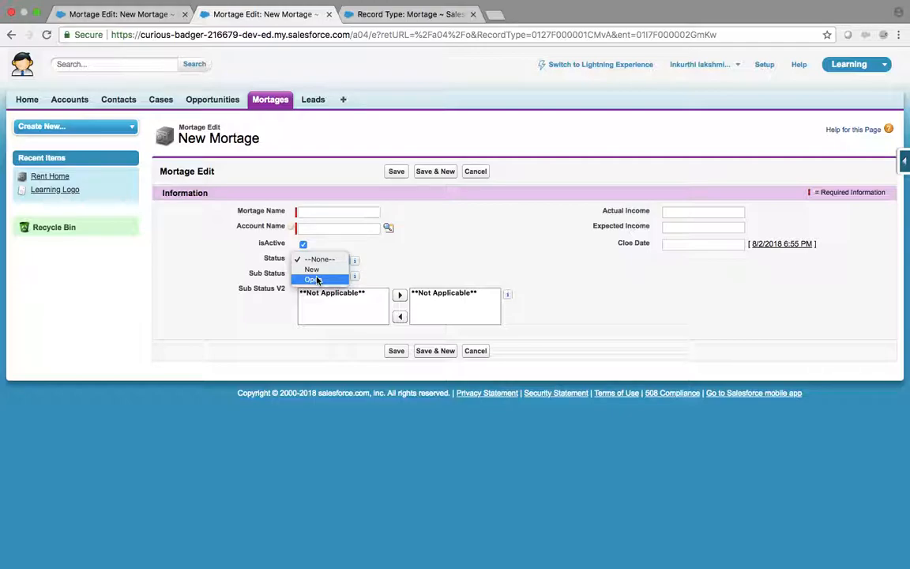
pyautogui.click(411, 14)
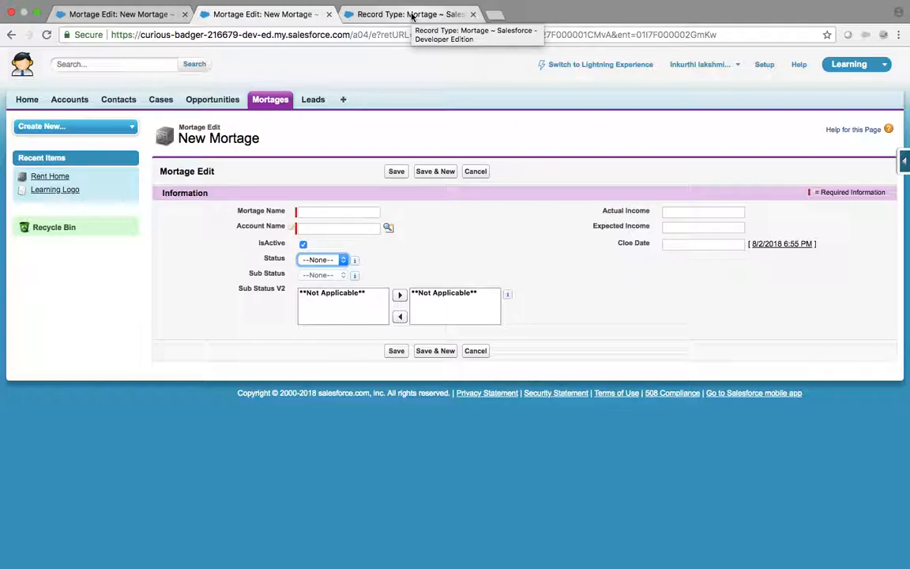
pyautogui.click(411, 15)
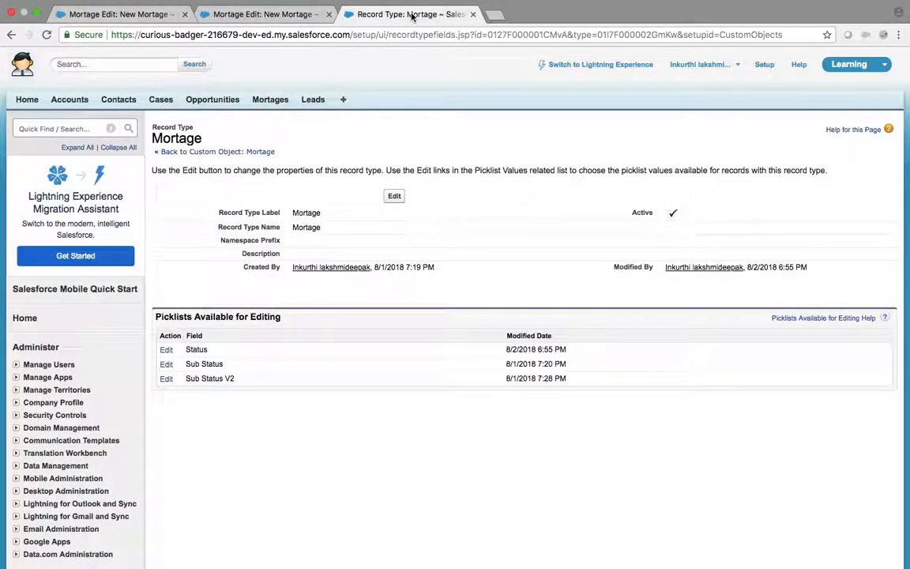
pyautogui.hotkey('ctrl', 'Left')
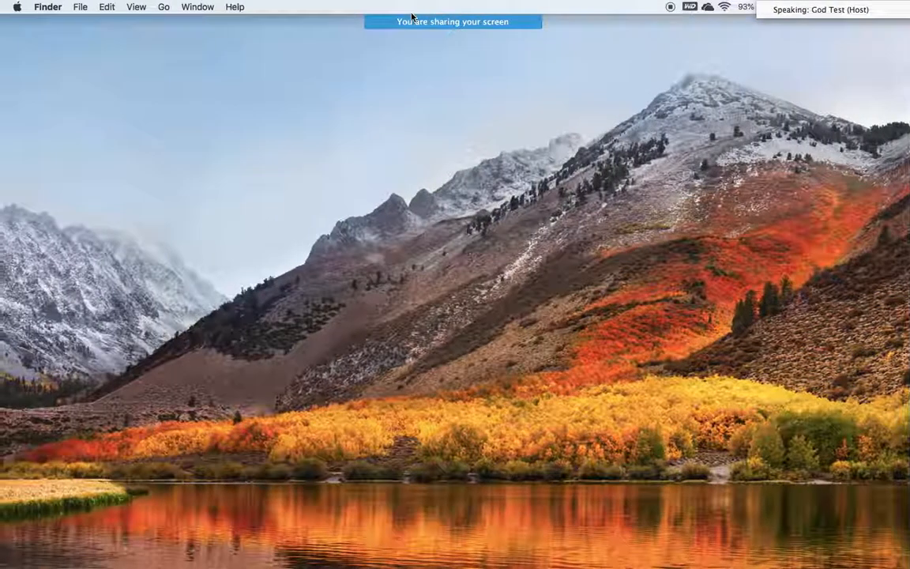
pyautogui.moveTo(431, 22)
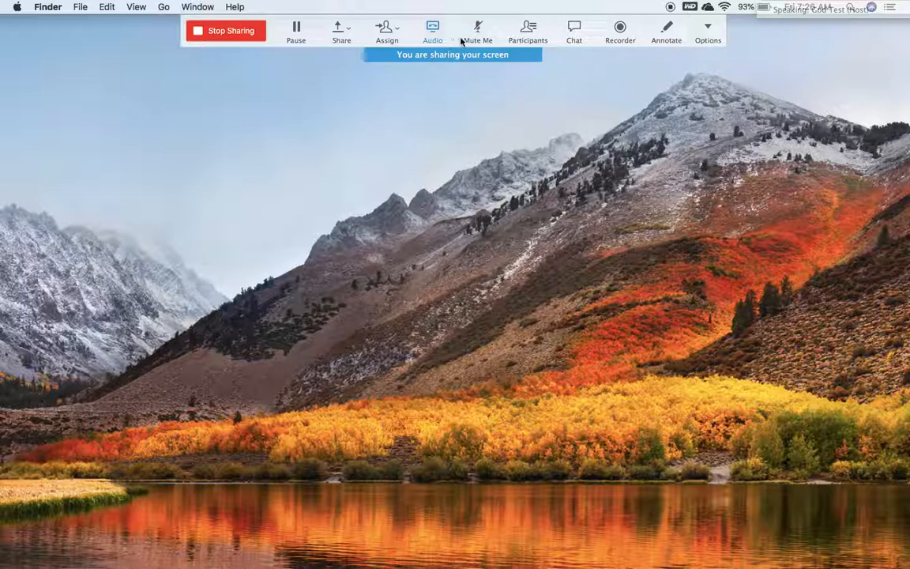
pyautogui.click(523, 35)
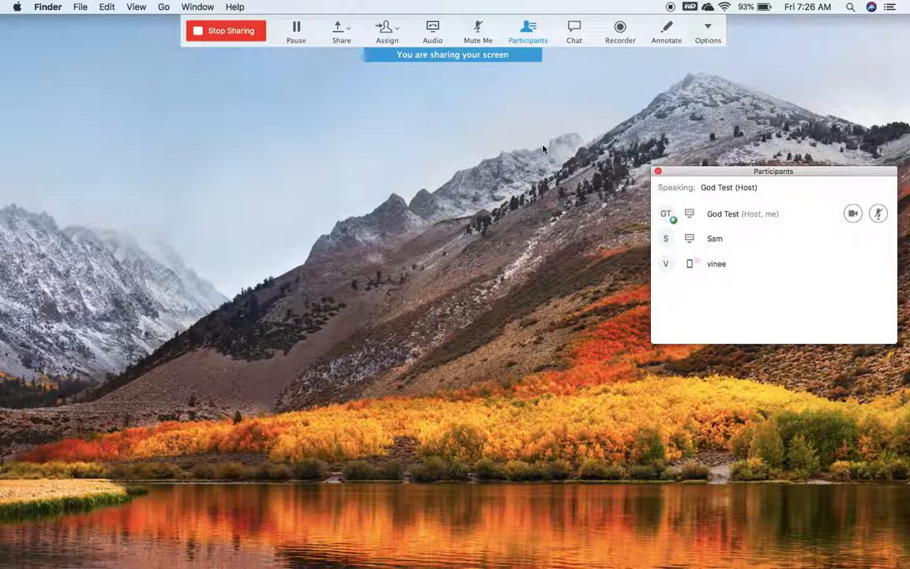
pyautogui.hotkey('ctrl', 'Right')
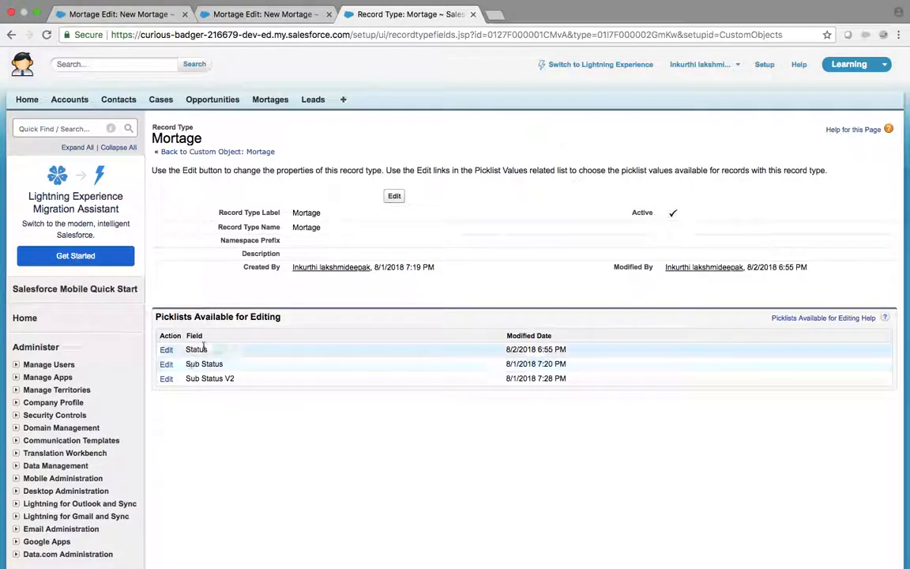
# Step: Name the new Mortage record Bike and set its account to University of Arizona
pyautogui.click(289, 16)
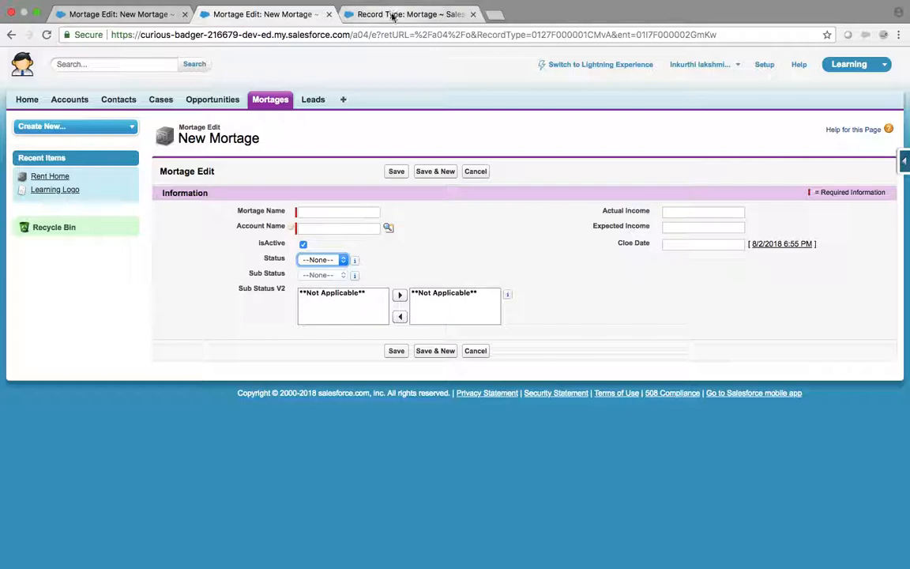
pyautogui.click(327, 212)
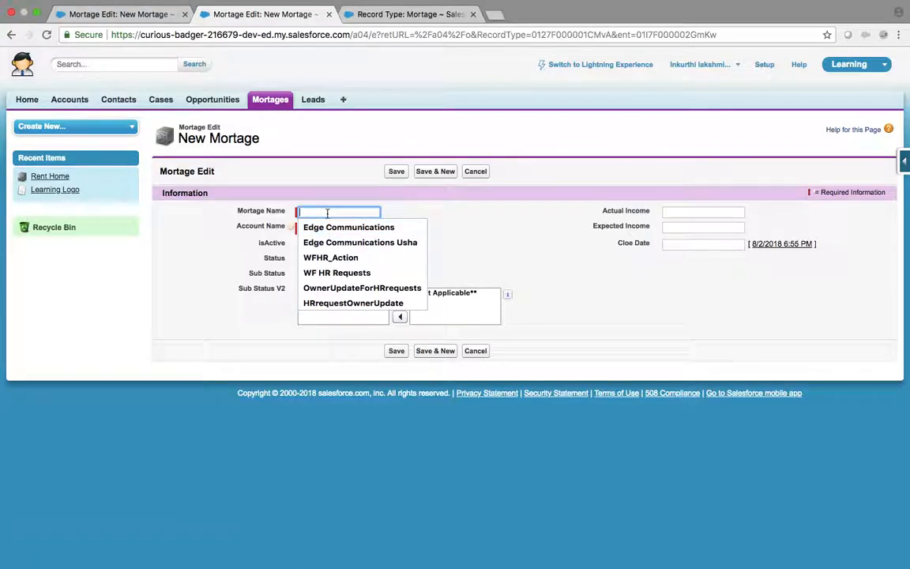
pyautogui.write('Rent')
pyautogui.press('super+a')
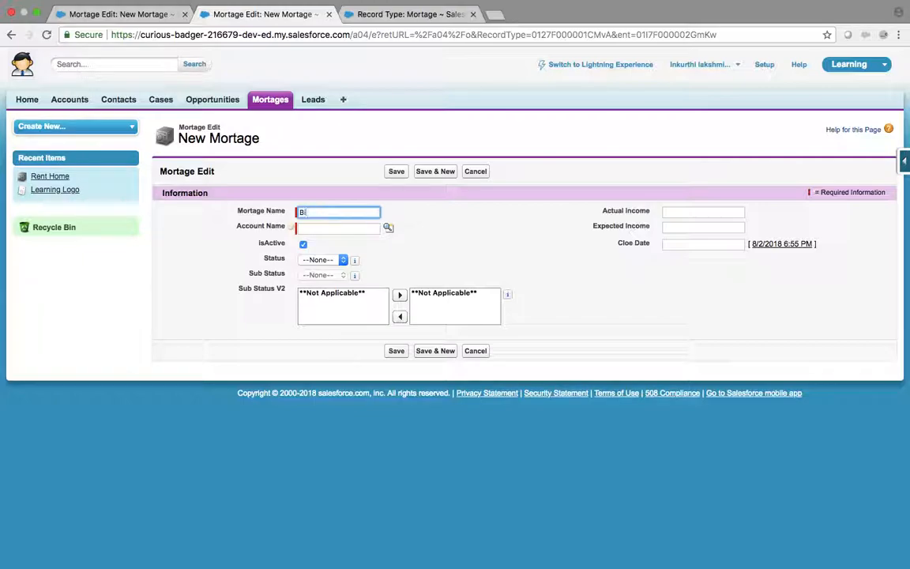
pyautogui.press('Tab')
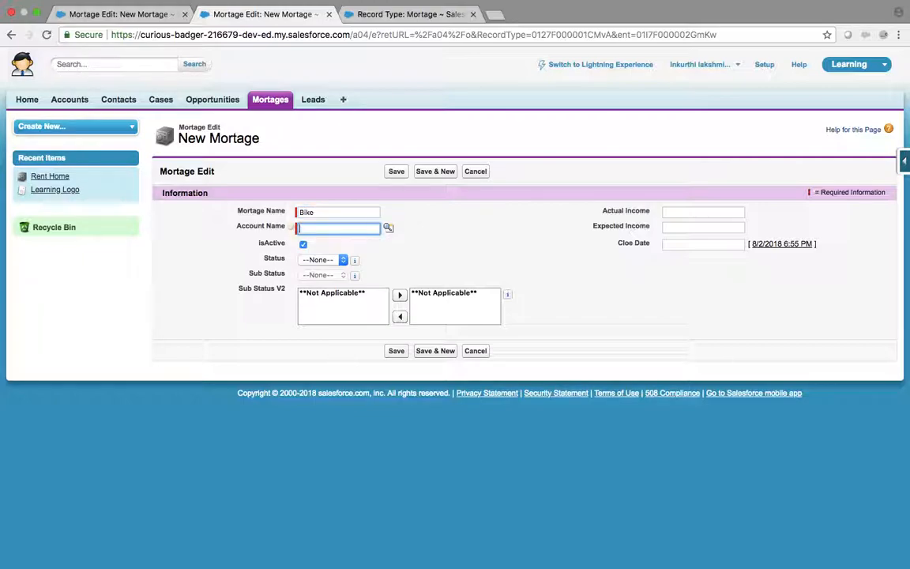
pyautogui.click(387, 229)
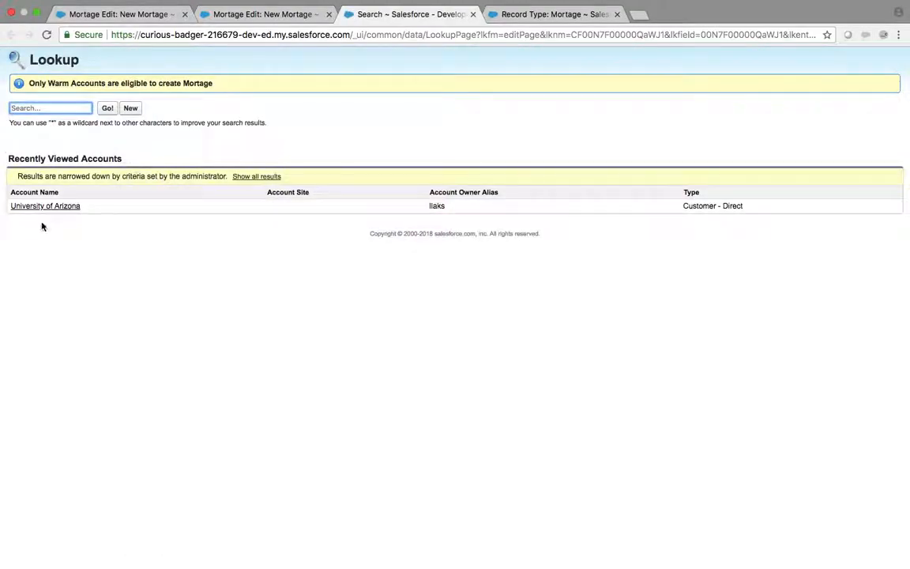
pyautogui.click(46, 206)
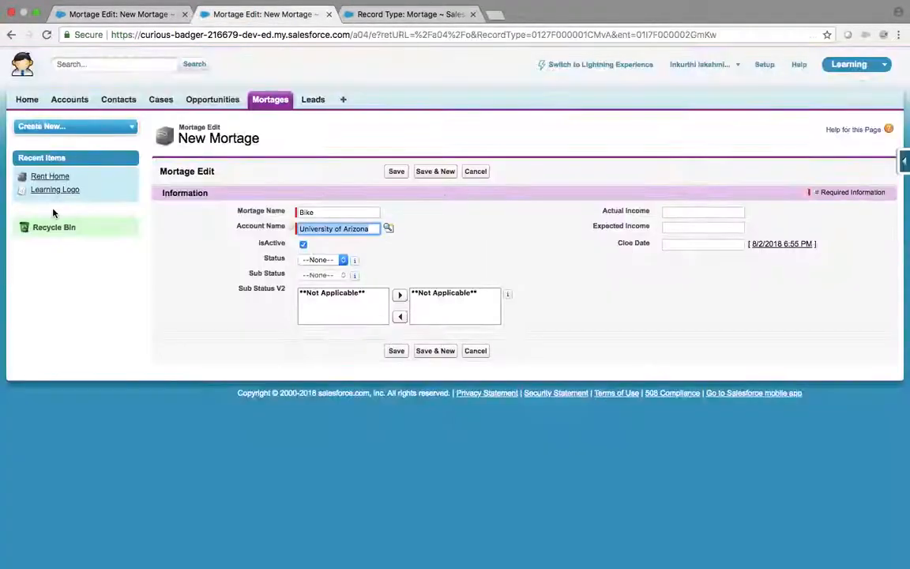
# Step: Try different Status and Sub Status combinations, settling on Status Open
pyautogui.click(327, 259)
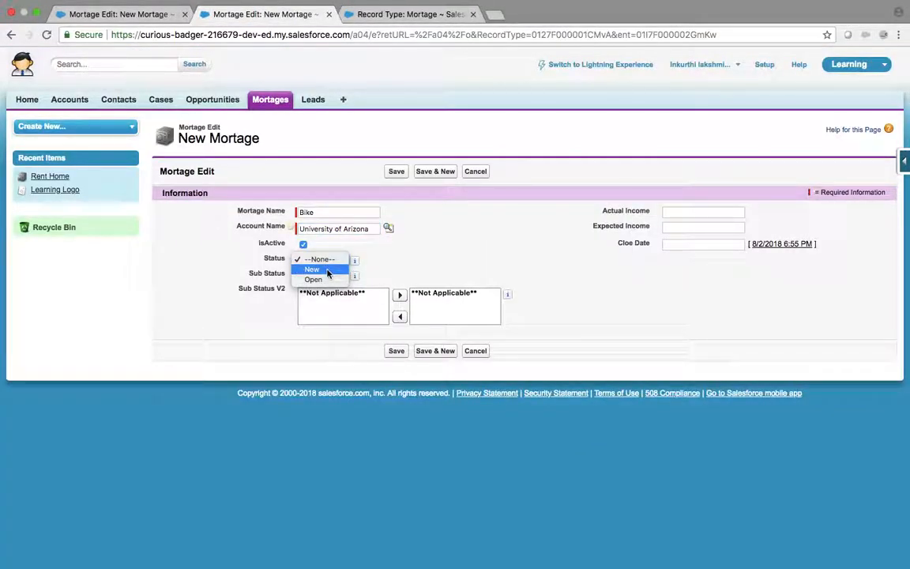
pyautogui.click(330, 280)
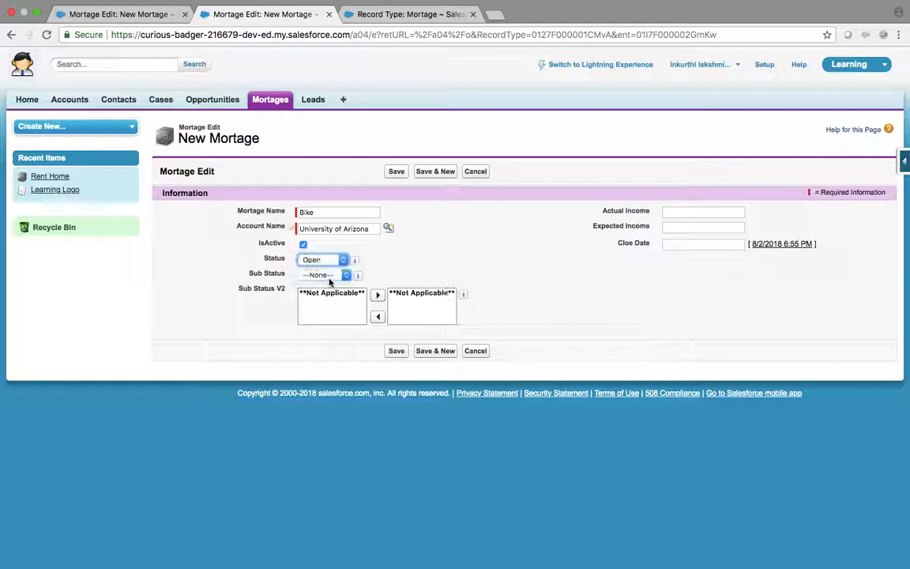
pyautogui.click(325, 260)
pyautogui.click(323, 261)
pyautogui.click(335, 276)
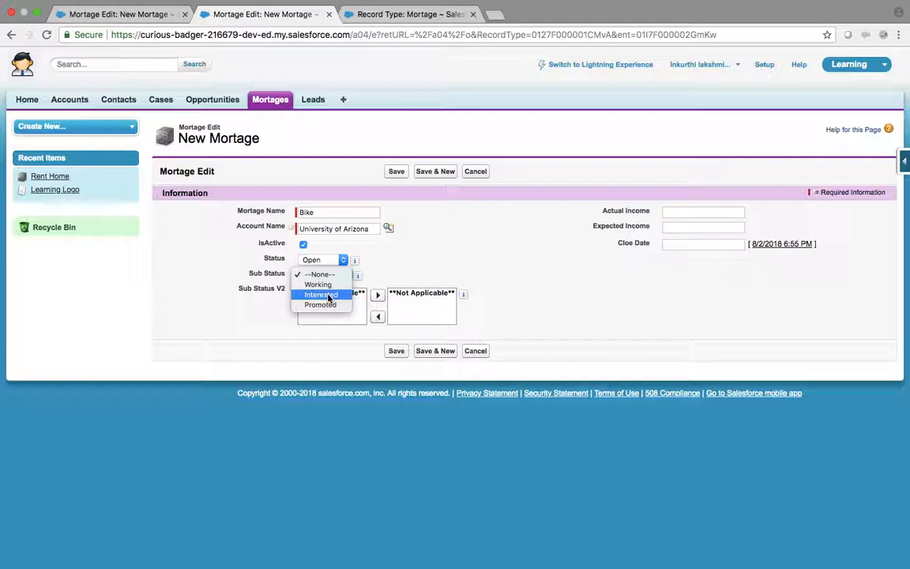
pyautogui.click(329, 290)
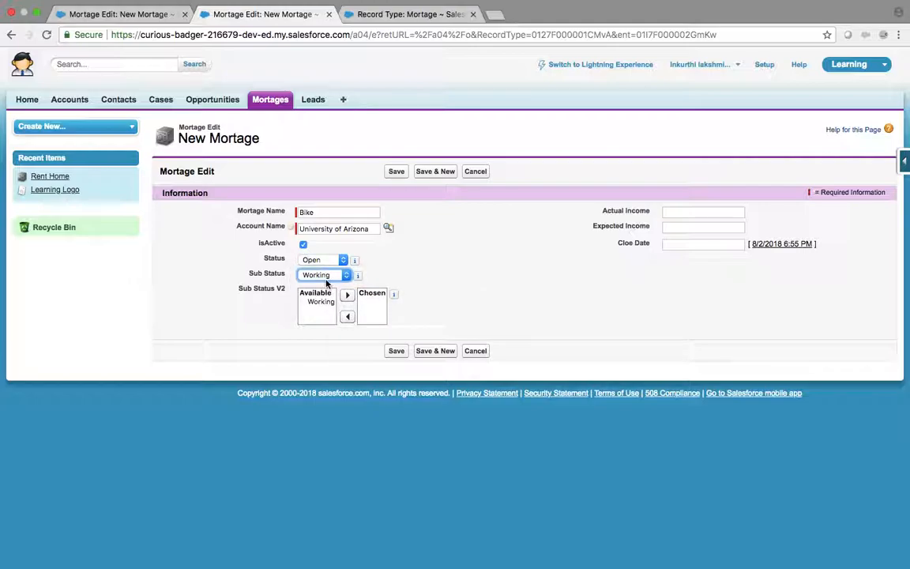
pyautogui.click(325, 260)
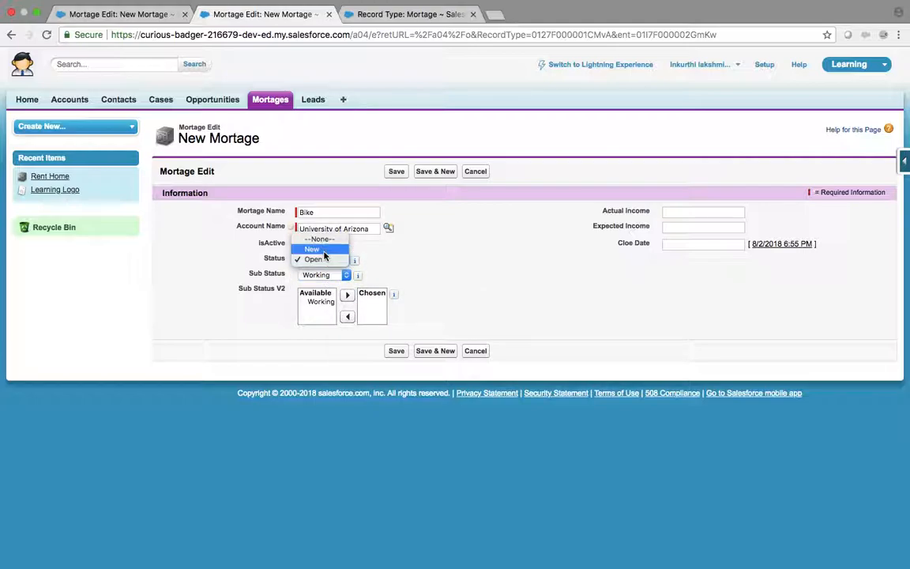
pyautogui.click(320, 249)
pyautogui.click(327, 275)
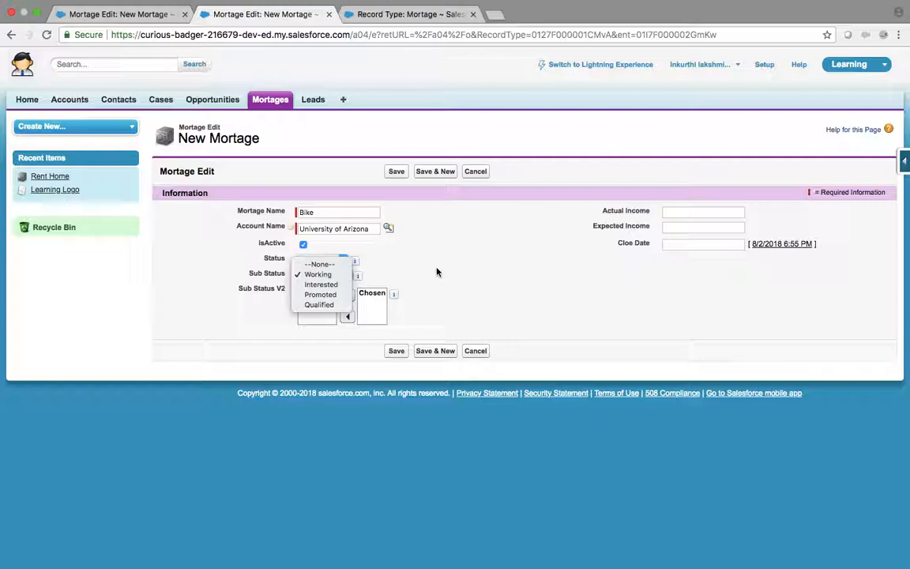
pyautogui.click(374, 275)
pyautogui.click(321, 262)
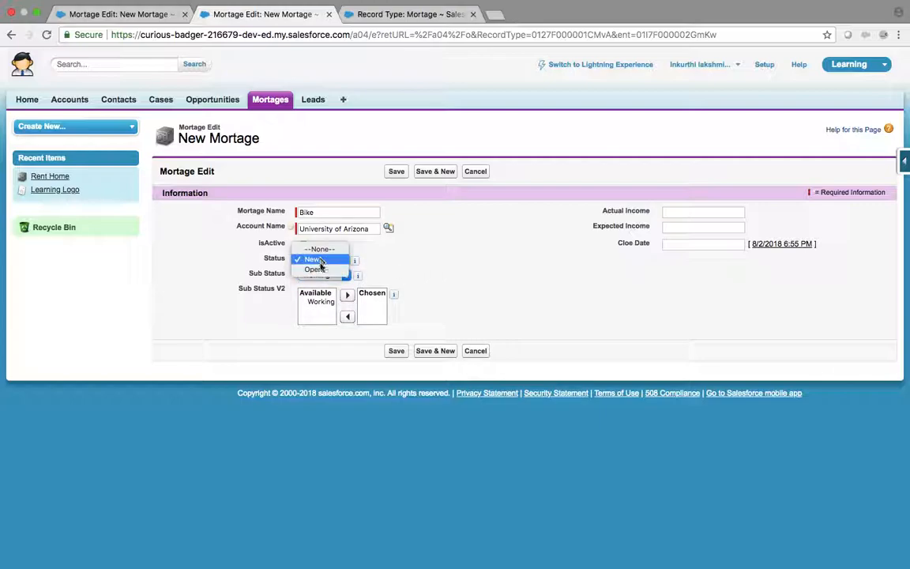
pyautogui.click(324, 271)
# Step: Set Sub Status and Sub Status V2 to Promoted and save the Bike record
pyautogui.click(325, 275)
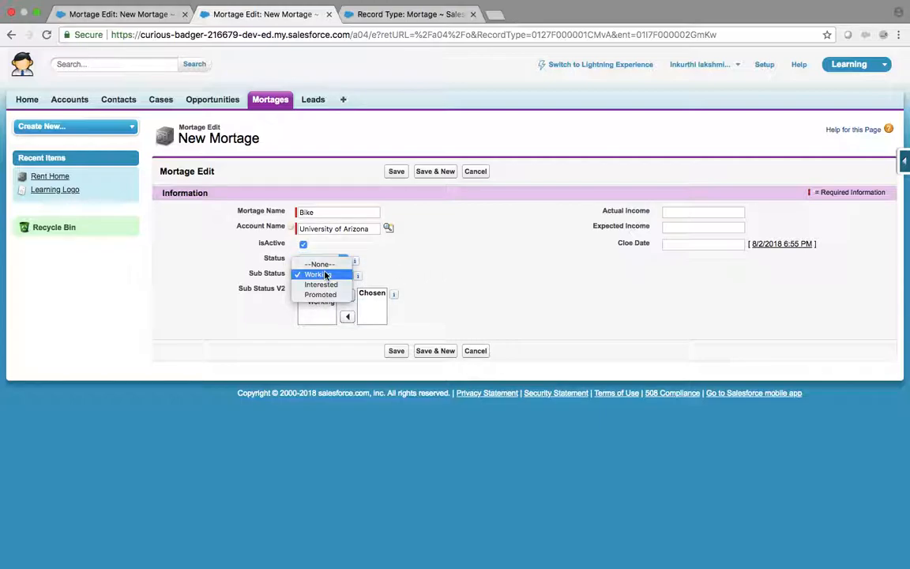
pyautogui.click(328, 295)
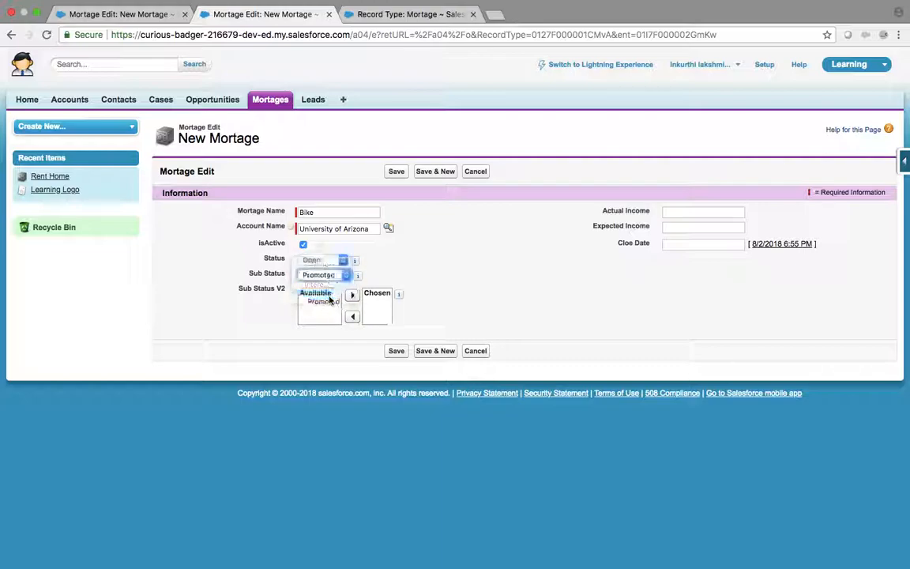
pyautogui.click(325, 303)
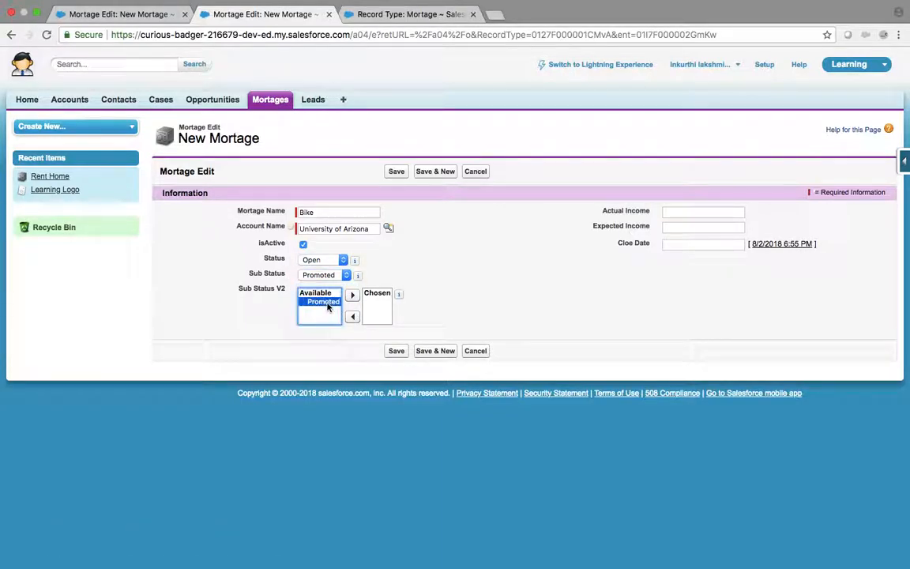
pyautogui.click(353, 295)
pyautogui.click(395, 351)
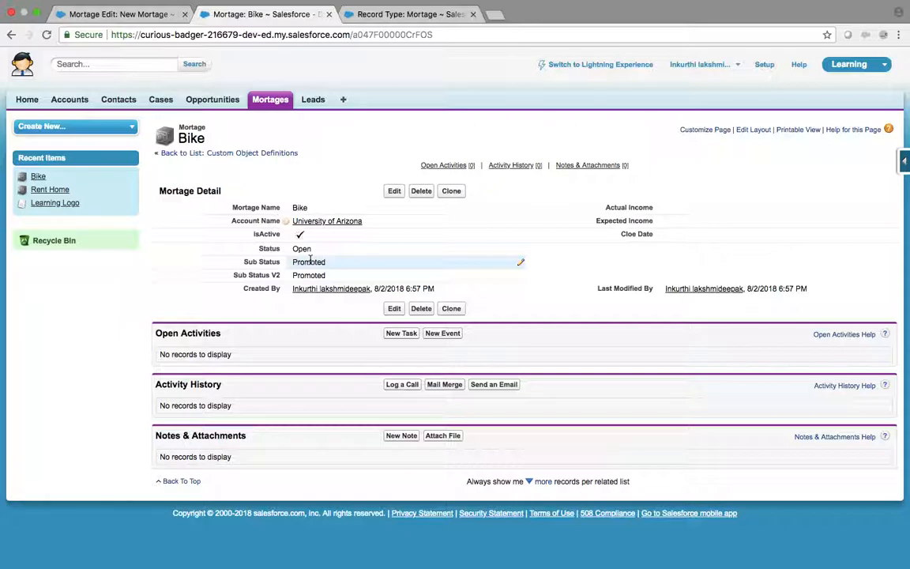
# Step: Add the Record Type field below Cloe Date in the Mortage layout's Information section and save
pyautogui.click(739, 132)
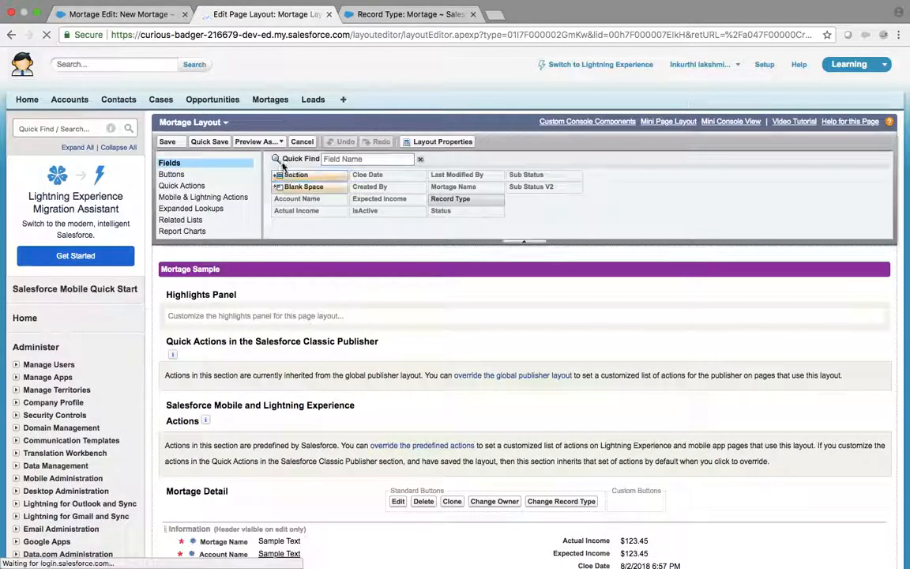
pyautogui.click(346, 160)
pyautogui.write('rec')
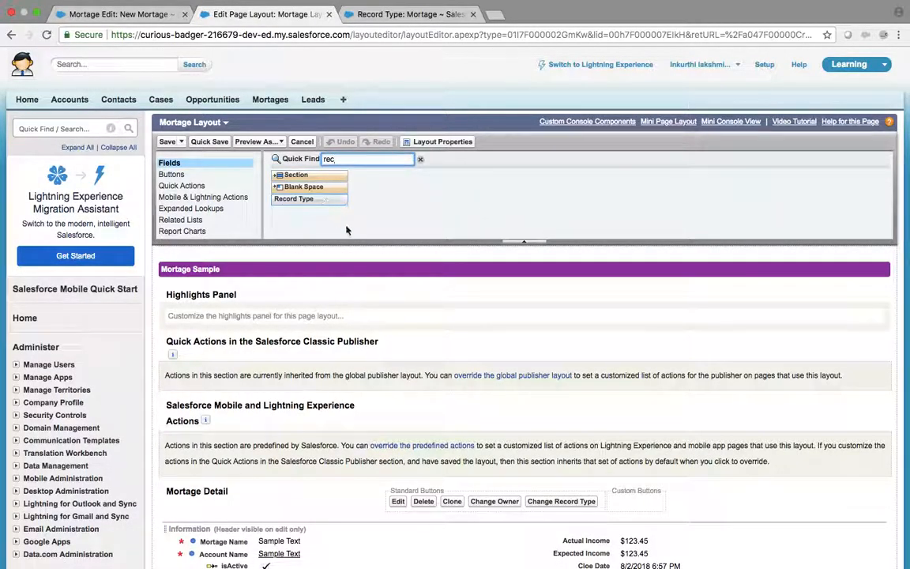
pyautogui.scroll(-2, 380, 277)
pyautogui.scroll(-5, 397, 302)
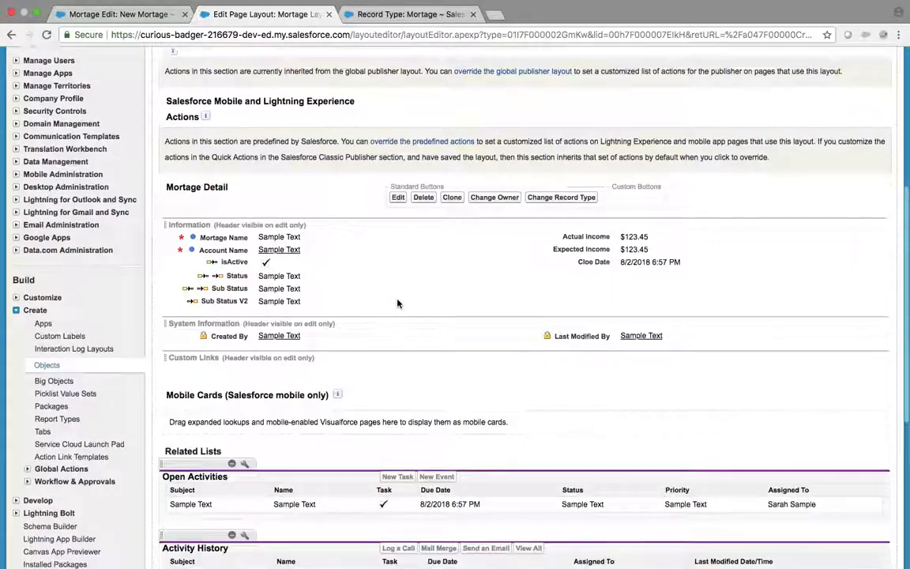
pyautogui.moveTo(317, 114); pyautogui.dragTo(609, 233)
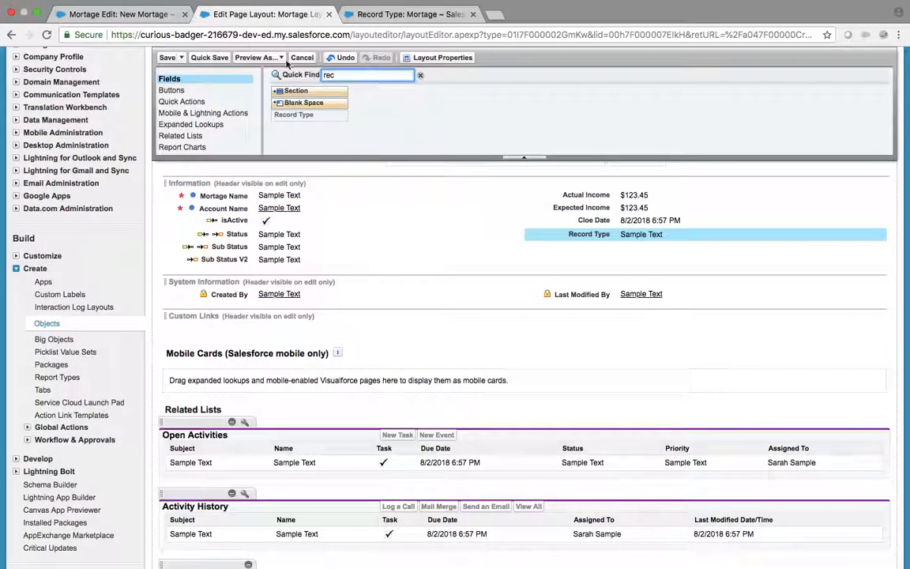
pyautogui.click(164, 58)
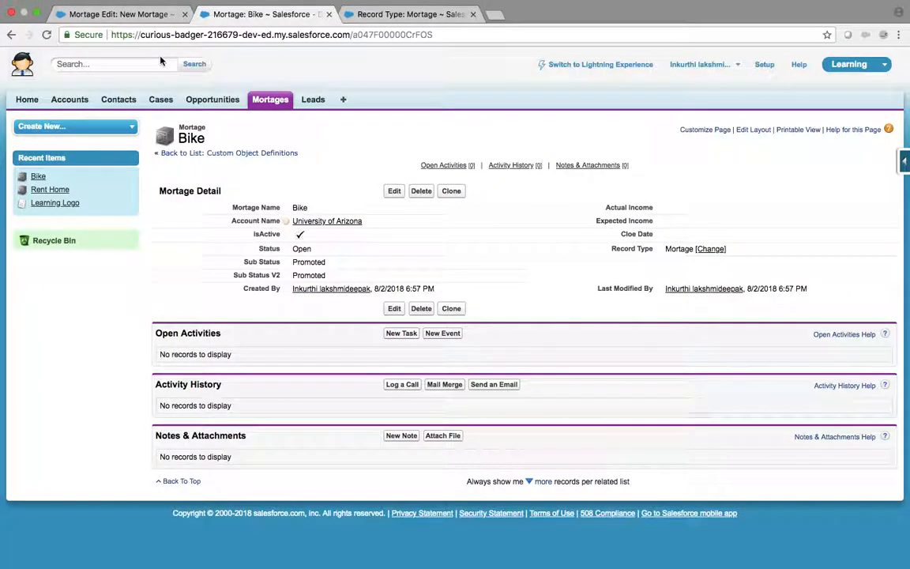
# Step: Begin changing Bike's record type to Sales, then cancel the edit without saving
pyautogui.click(717, 253)
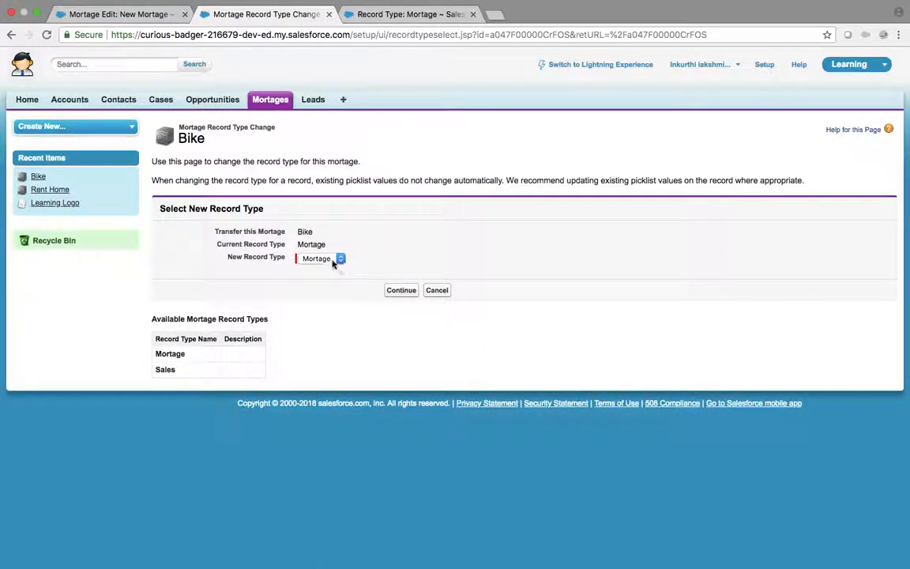
pyautogui.click(332, 261)
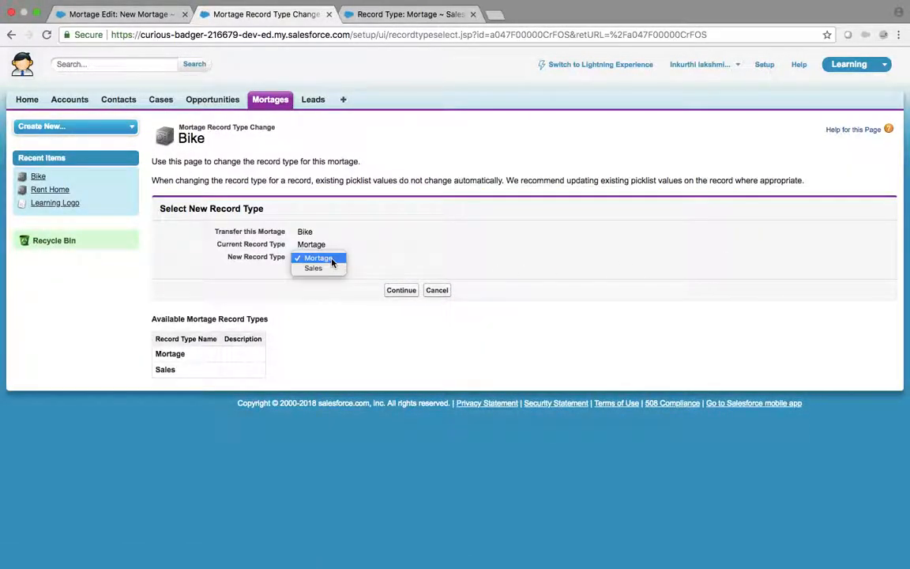
pyautogui.click(332, 268)
pyautogui.click(400, 291)
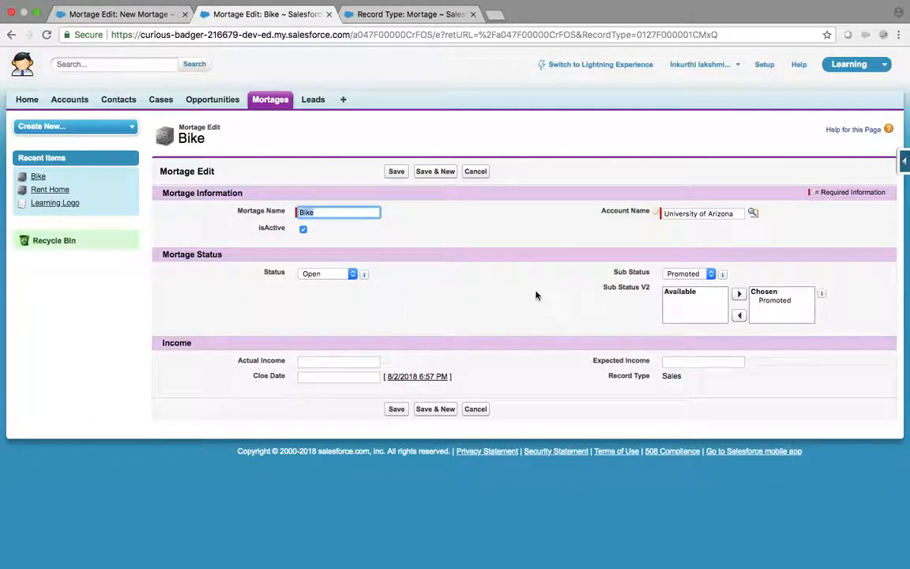
pyautogui.click(476, 172)
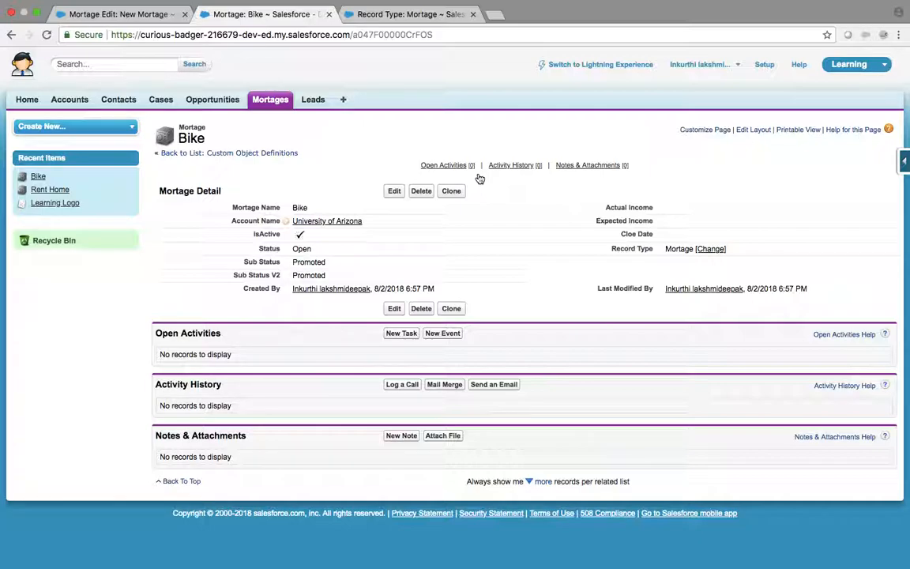
# Step: Open Workflow Rules from Setup via a 'workflo' Quick Find search, skipping the intro page
pyautogui.click(765, 66)
pyautogui.click(28, 128)
pyautogui.write('workflo')
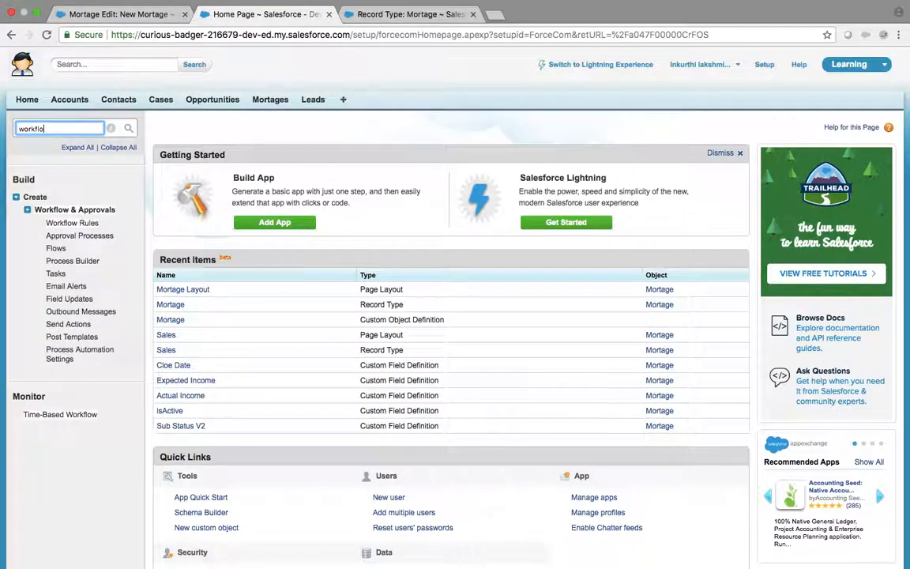
pyautogui.click(72, 223)
pyautogui.click(171, 457)
pyautogui.click(183, 479)
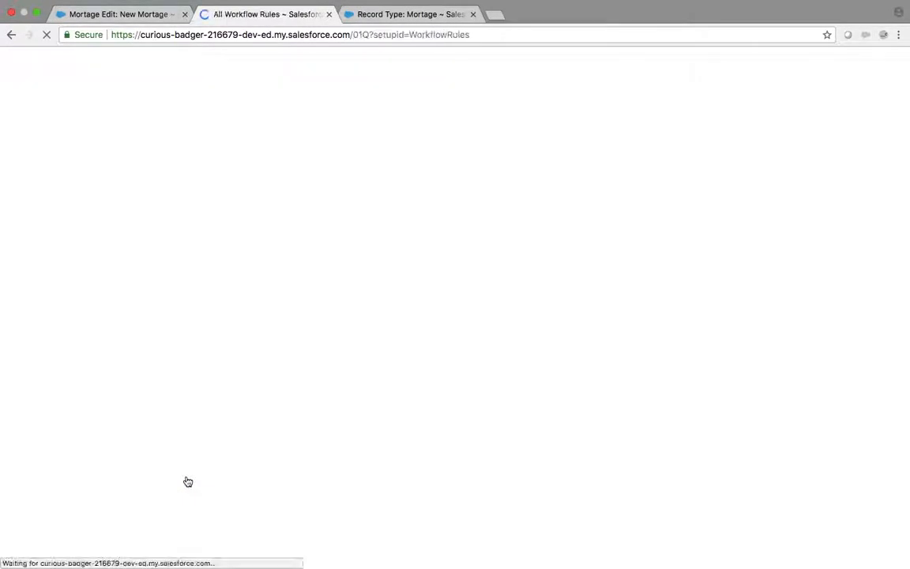
# Step: Create a new workflow rule on the Mortage object and advance to step 2
pyautogui.click(525, 270)
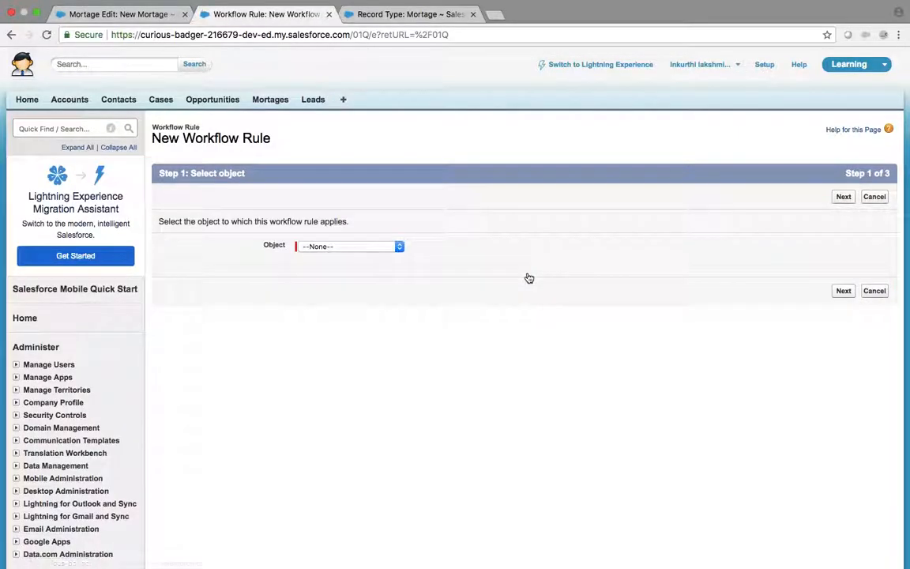
pyautogui.click(350, 248)
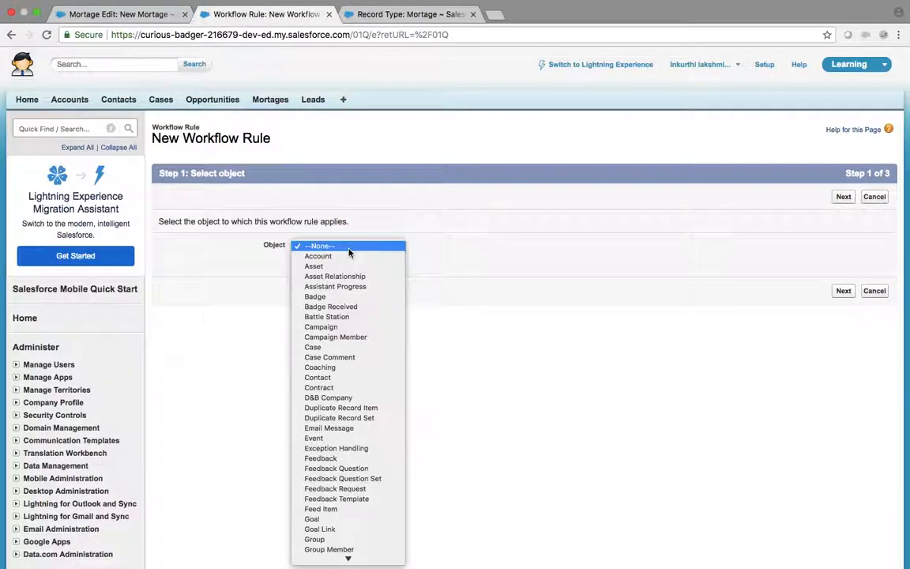
pyautogui.press('m')
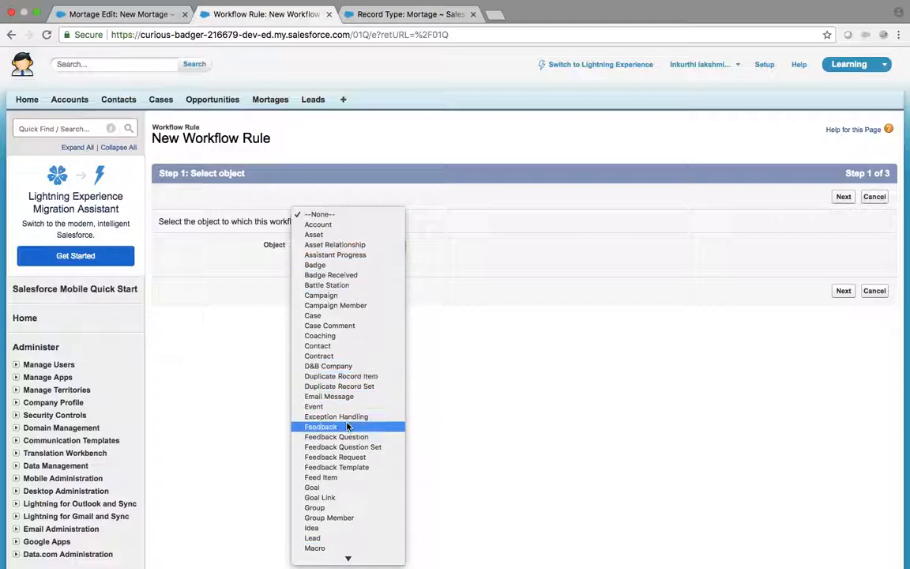
pyautogui.scroll(-5, 348, 411)
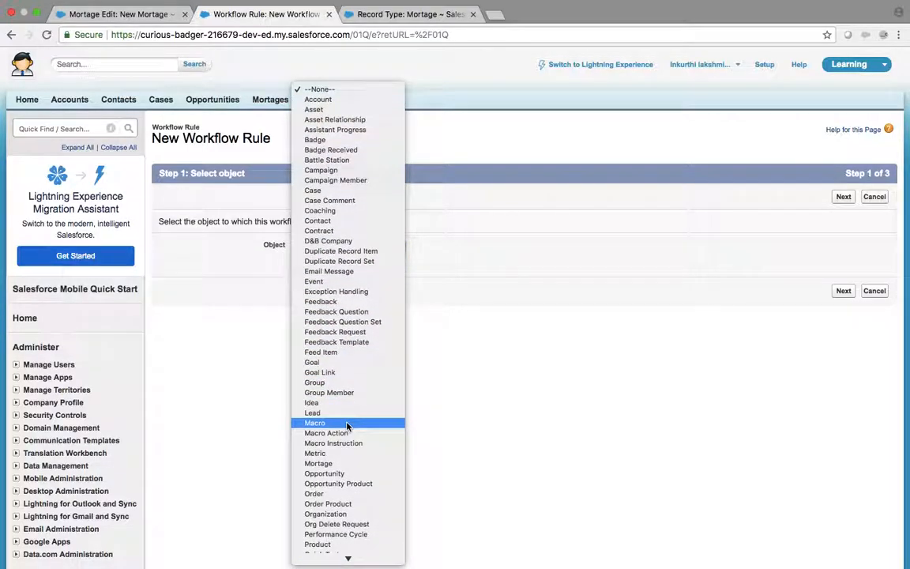
pyautogui.click(346, 463)
pyautogui.click(841, 292)
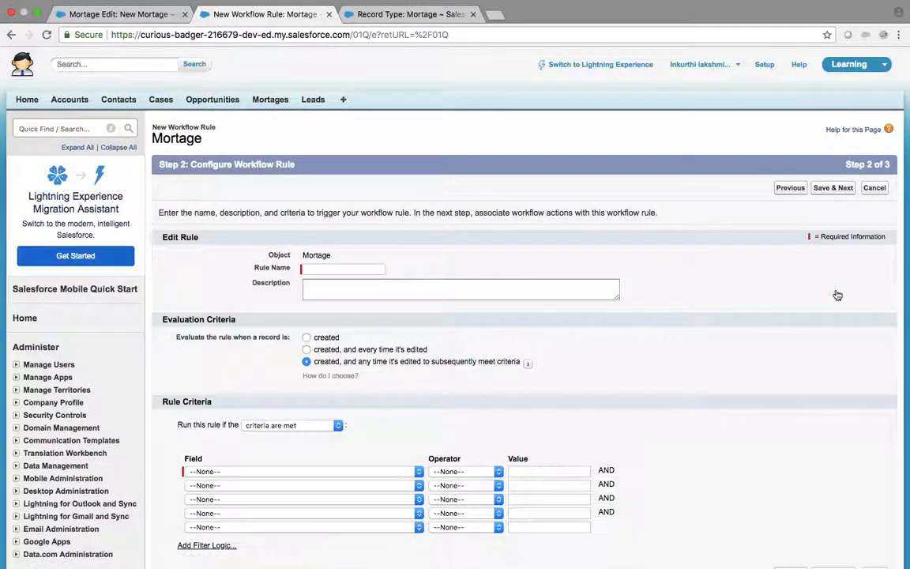
# Step: Enter 'Qualified Mortage' as the new workflow rule's name
pyautogui.click(367, 270)
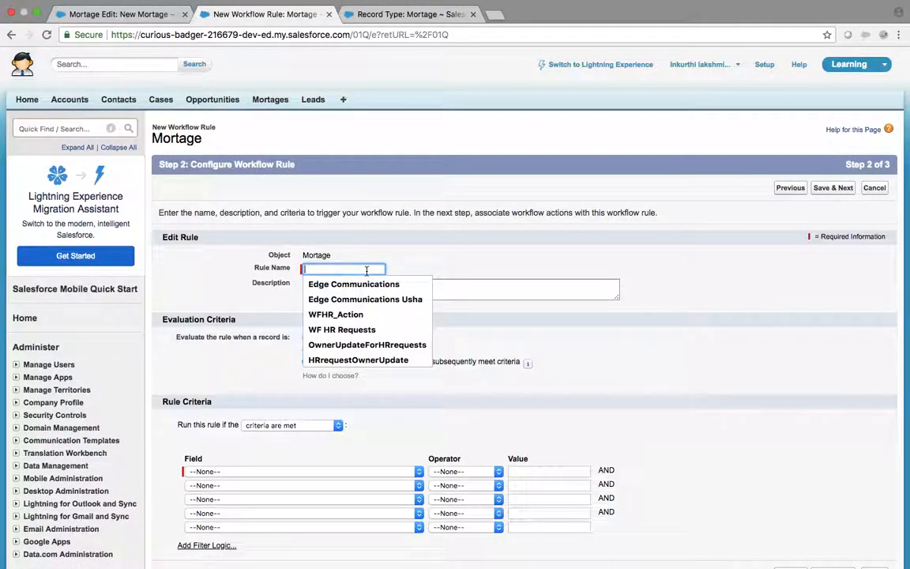
pyautogui.write('Qu')
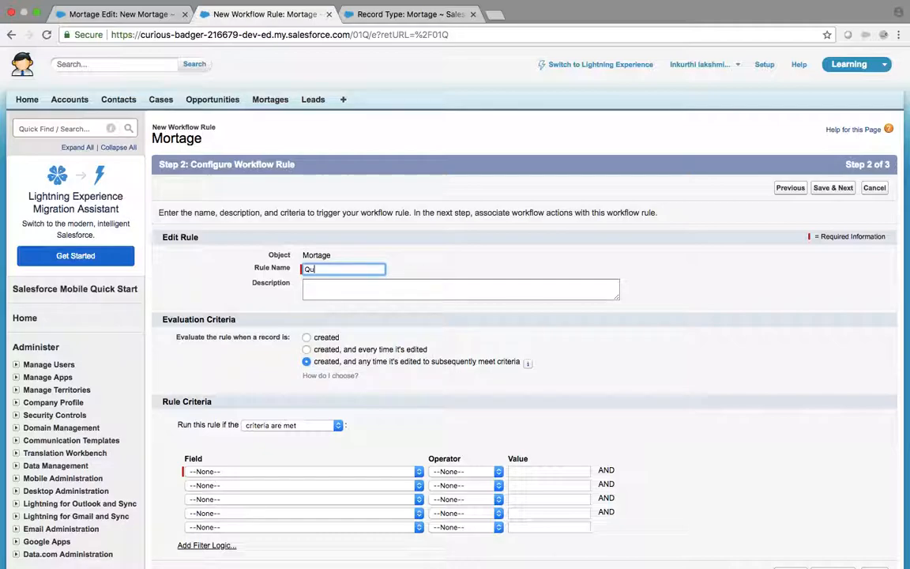
pyautogui.write('alified Mortage')
pyautogui.press('Tab')
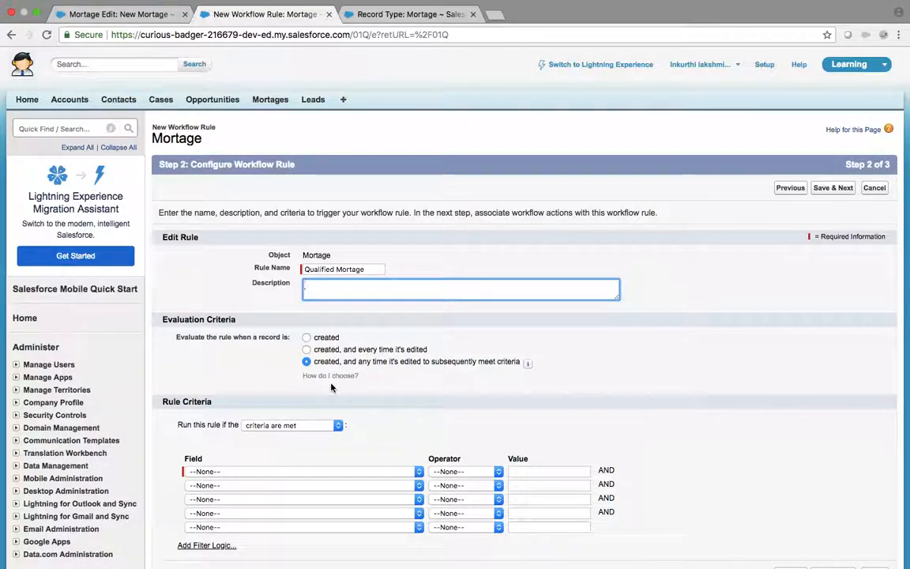
# Step: Evaluate the rule on every create and edit, with first criterion Mortage: Status equals Open
pyautogui.click(307, 350)
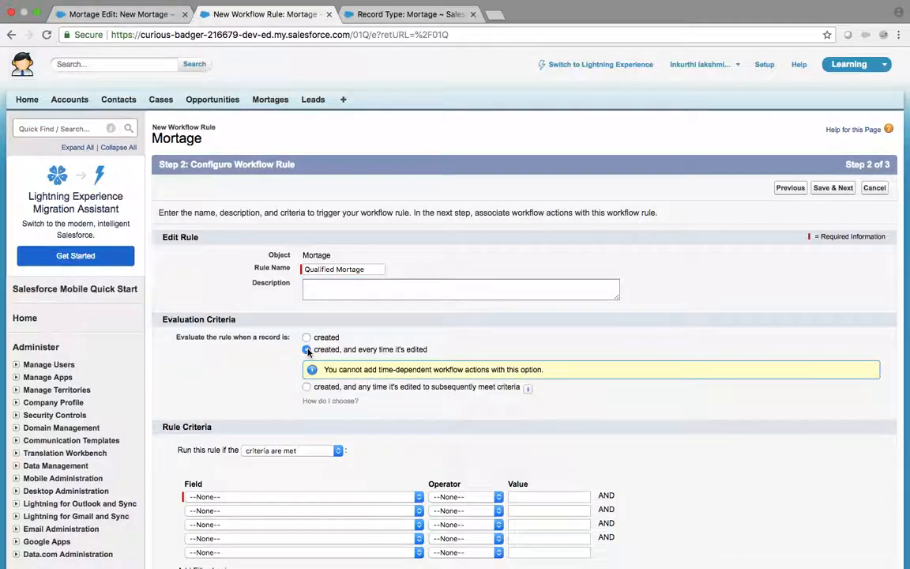
pyautogui.scroll(-3, 307, 350)
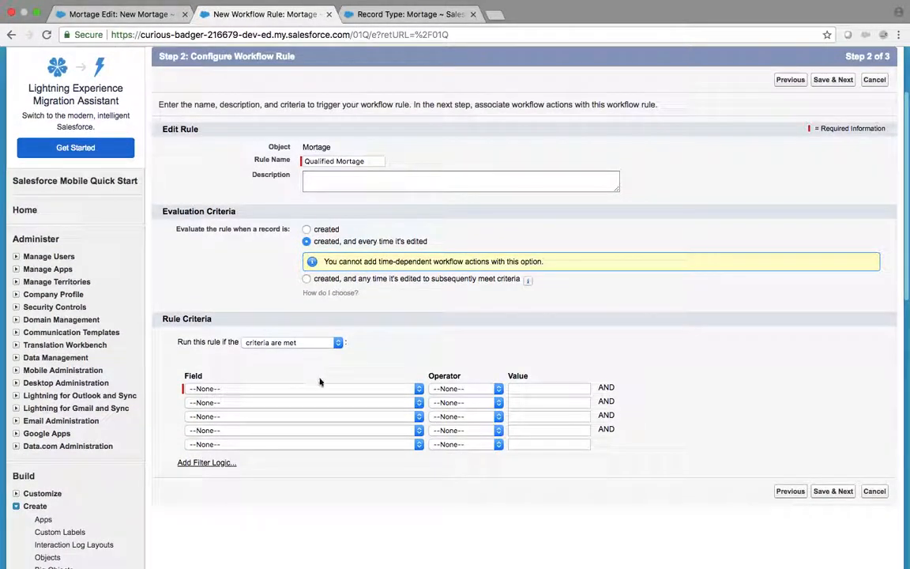
pyautogui.click(321, 388)
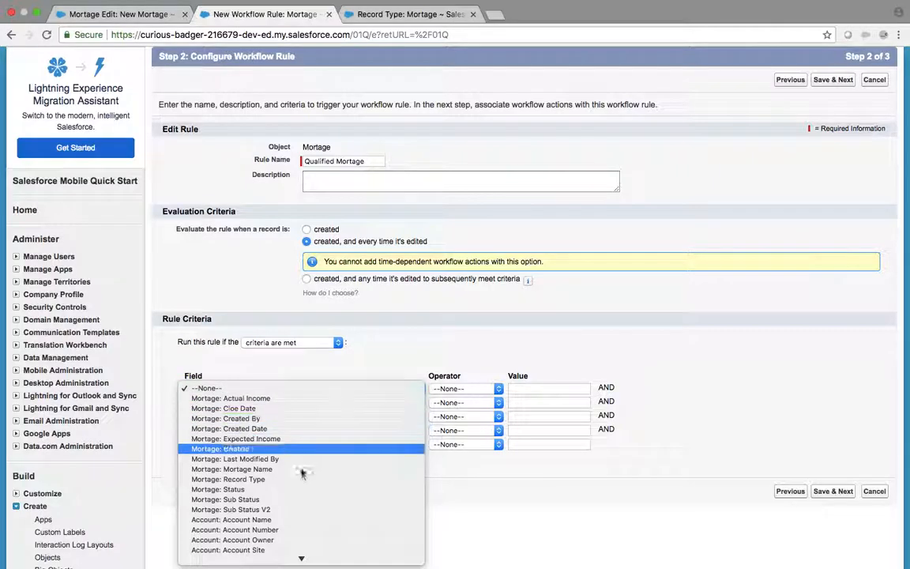
pyautogui.press('Escape')
pyautogui.click(458, 388)
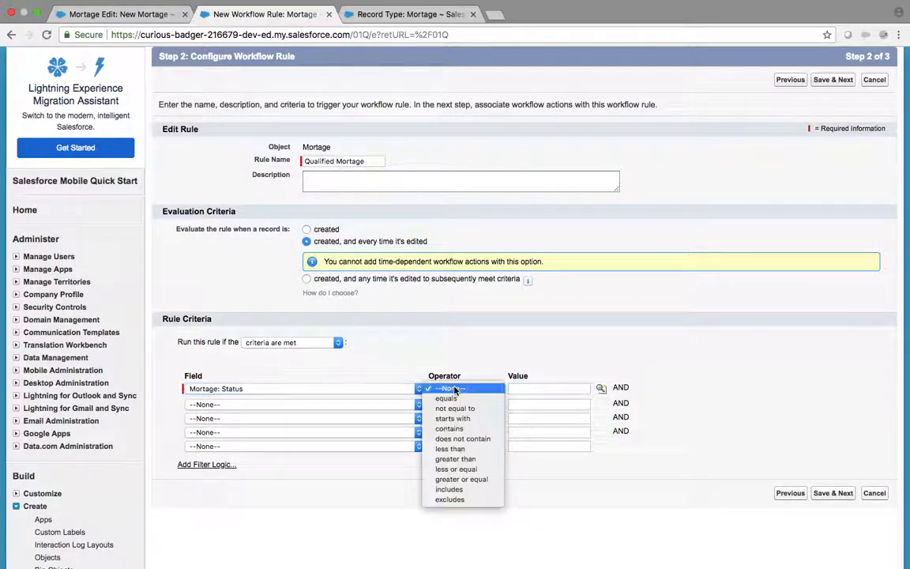
pyautogui.click(455, 401)
pyautogui.click(602, 388)
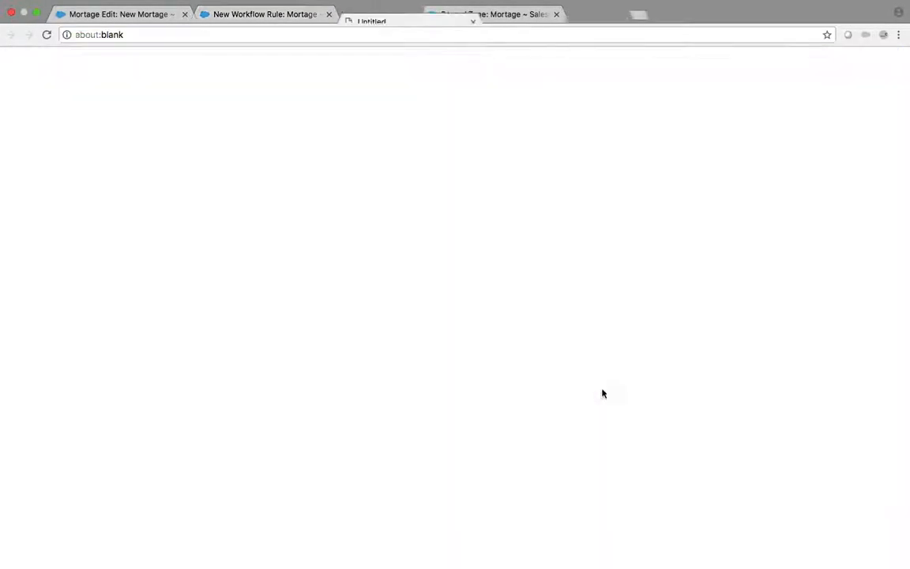
pyautogui.click(517, 13)
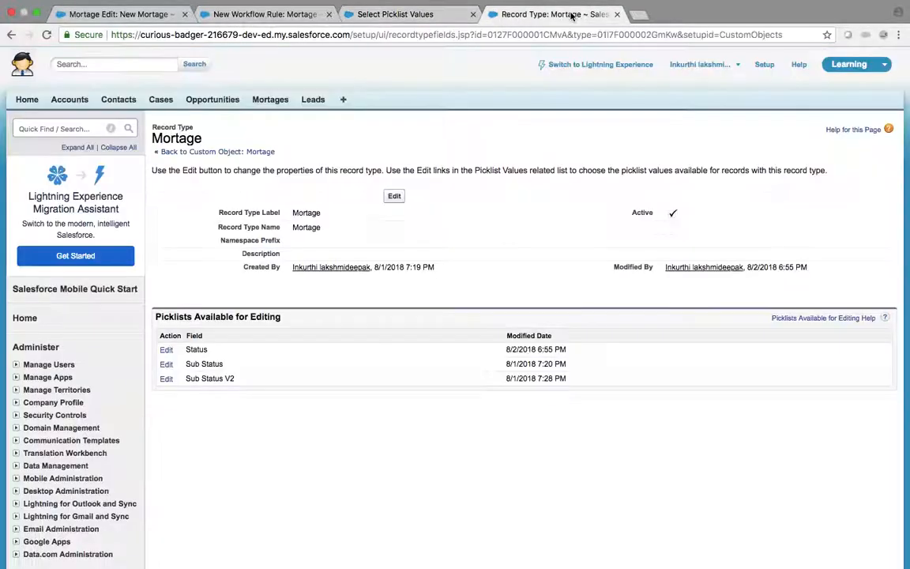
pyautogui.click(286, 14)
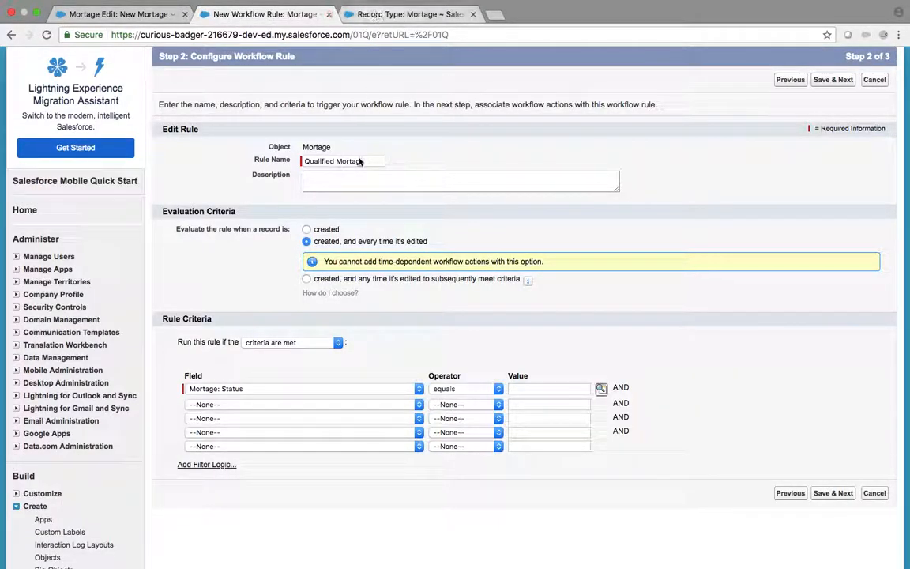
pyautogui.click(601, 388)
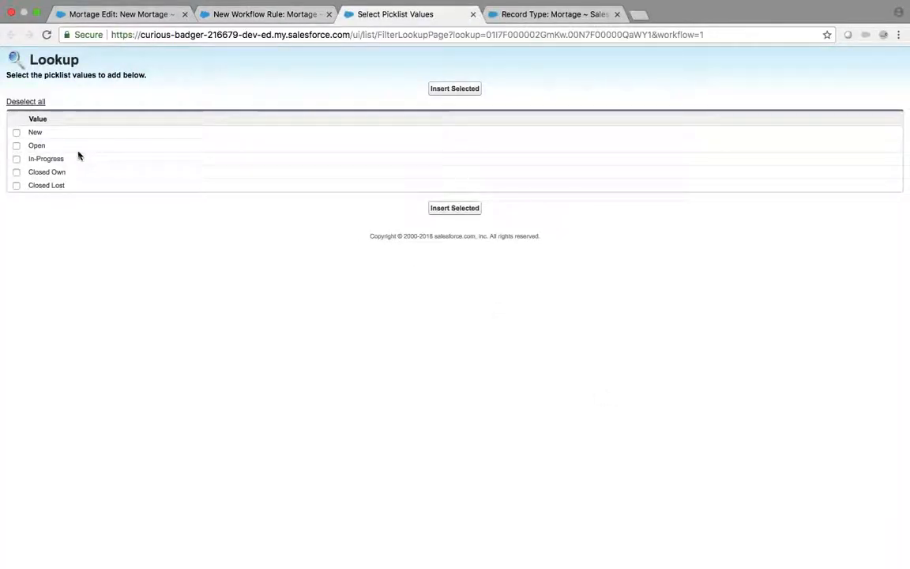
pyautogui.click(16, 132)
pyautogui.click(17, 145)
pyautogui.click(17, 133)
pyautogui.click(455, 89)
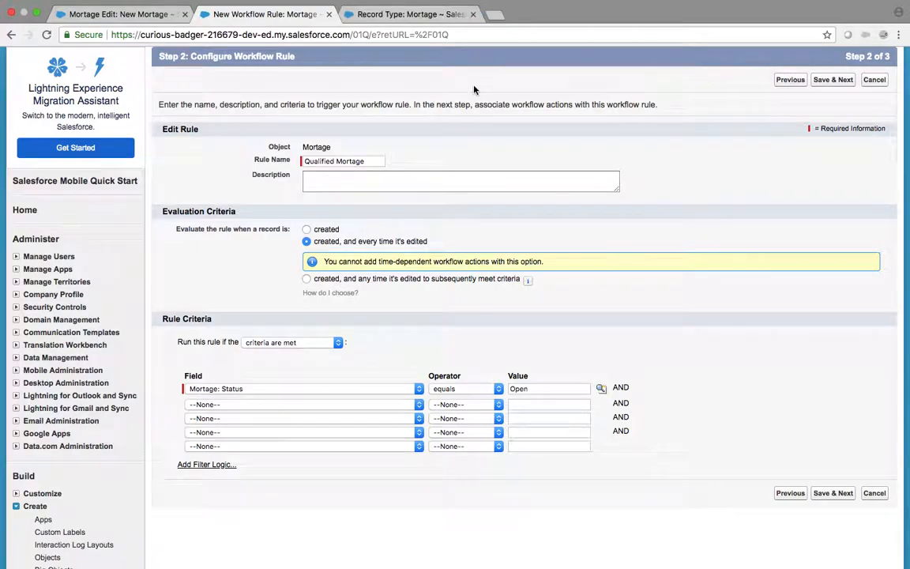
# Step: Add the second criterion Mortage: Sub Status equals Promoted
pyautogui.click(275, 404)
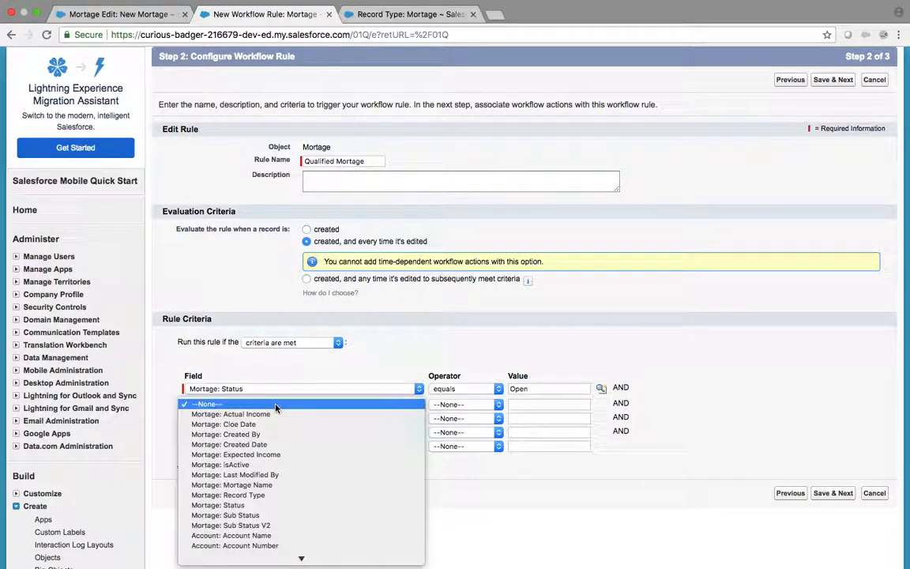
pyautogui.click(250, 515)
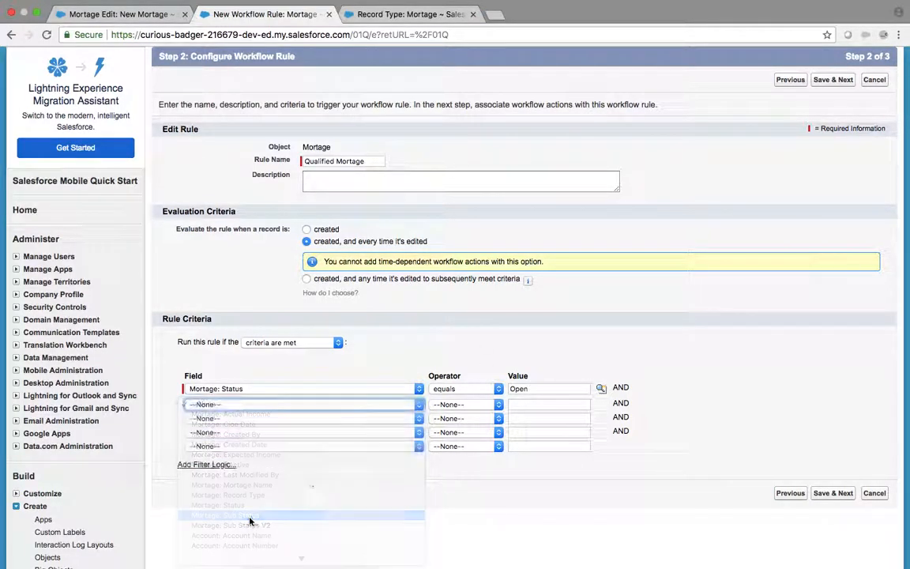
pyautogui.click(464, 407)
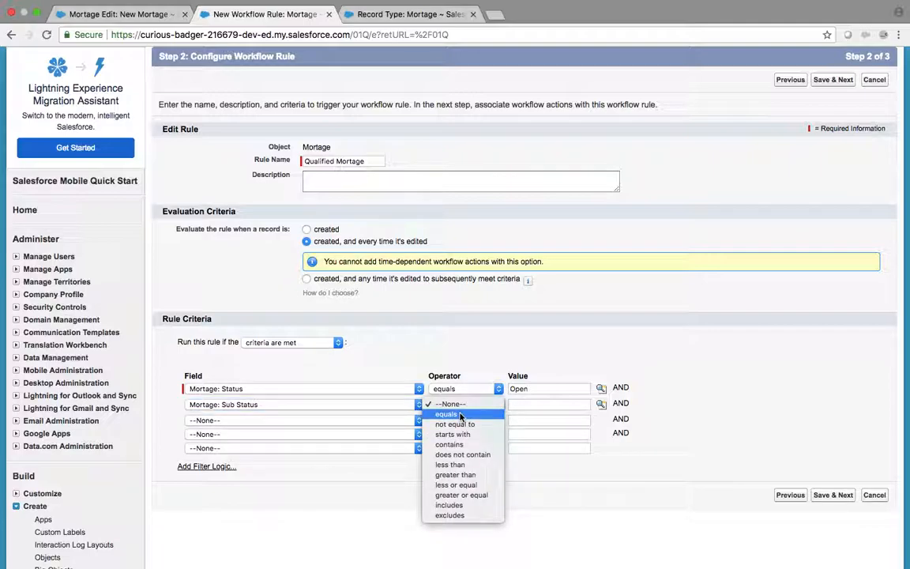
pyautogui.click(454, 416)
pyautogui.click(602, 404)
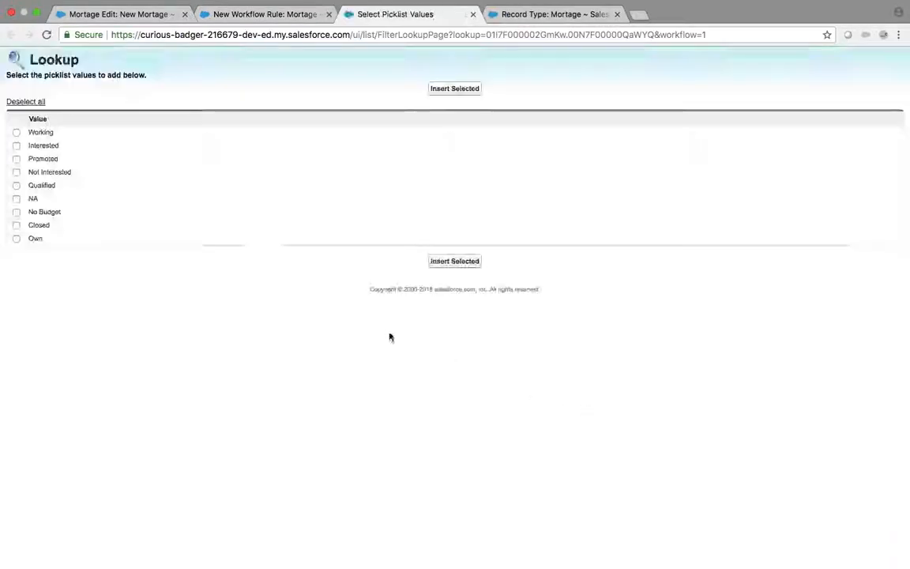
pyautogui.click(448, 90)
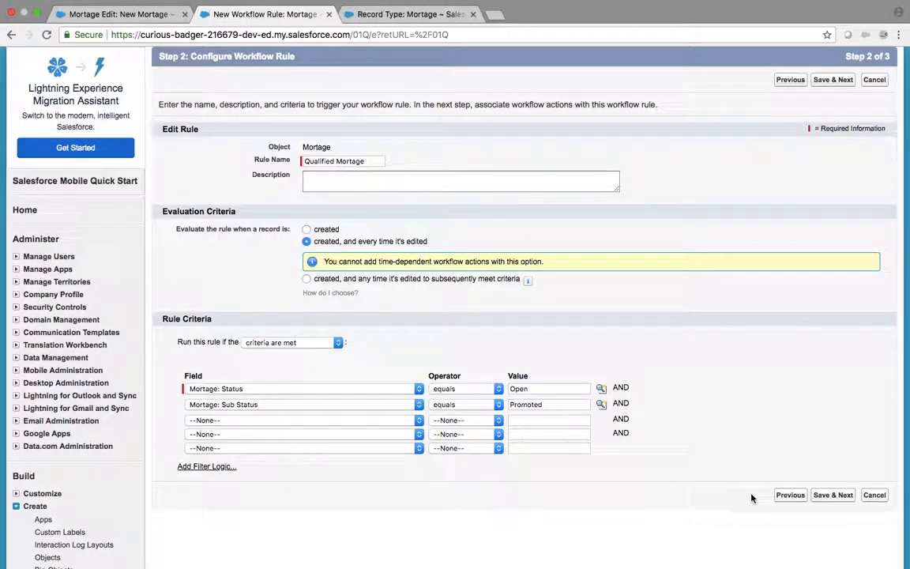
# Step: Save the criteria and start a new field update named 'Mortage Sales Update'
pyautogui.click(834, 496)
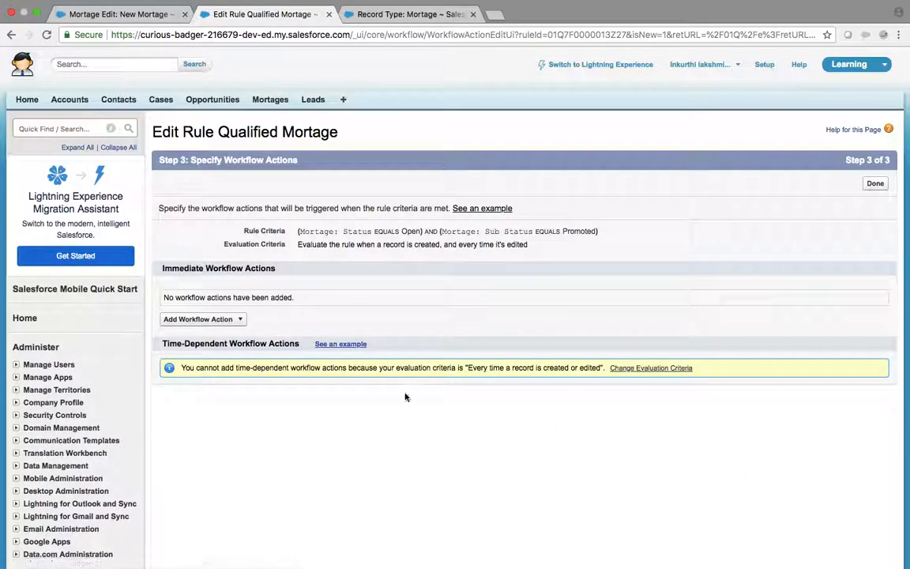
pyautogui.click(241, 321)
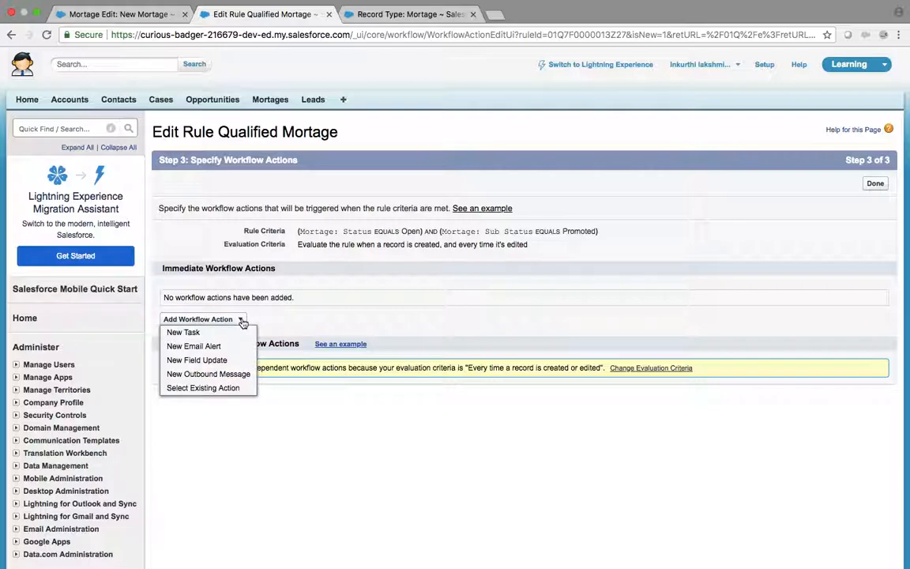
pyautogui.click(196, 360)
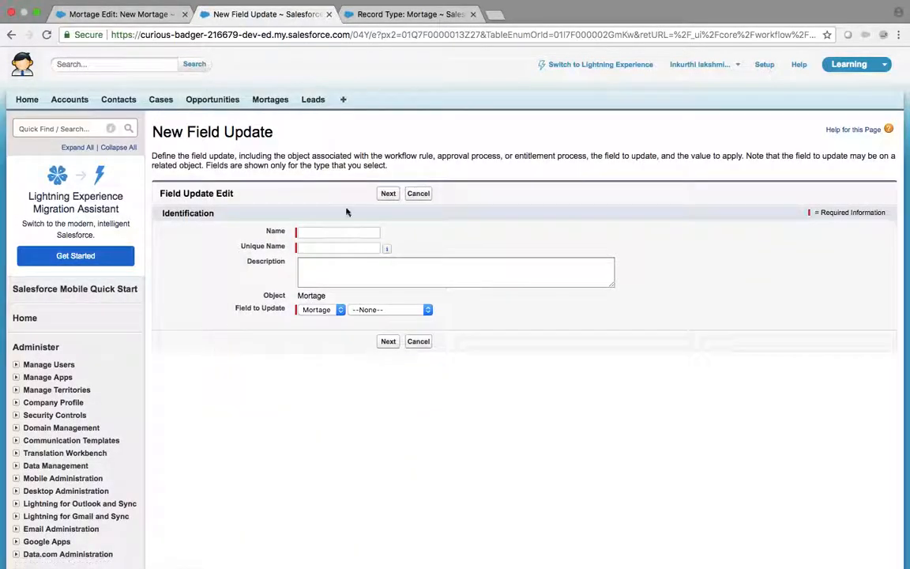
pyautogui.click(359, 231)
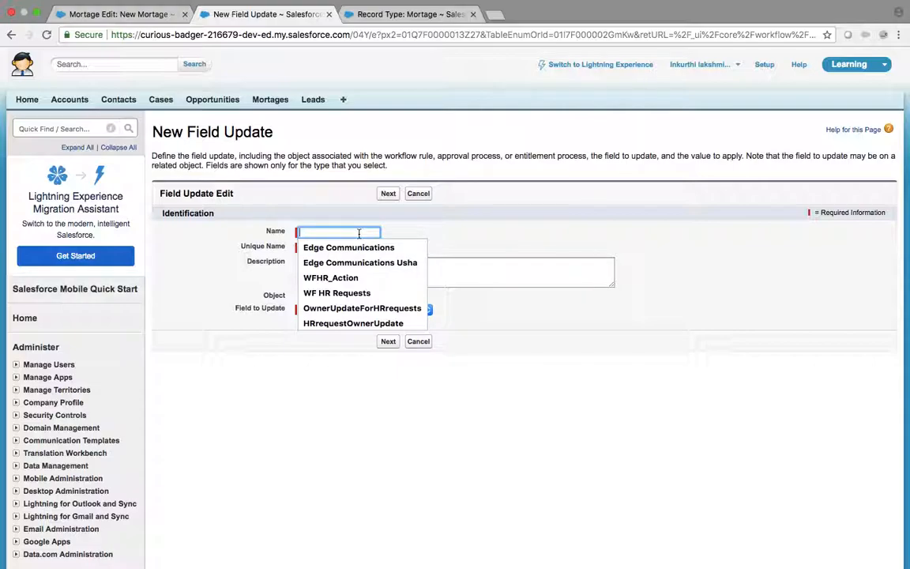
pyautogui.write('Mortage')
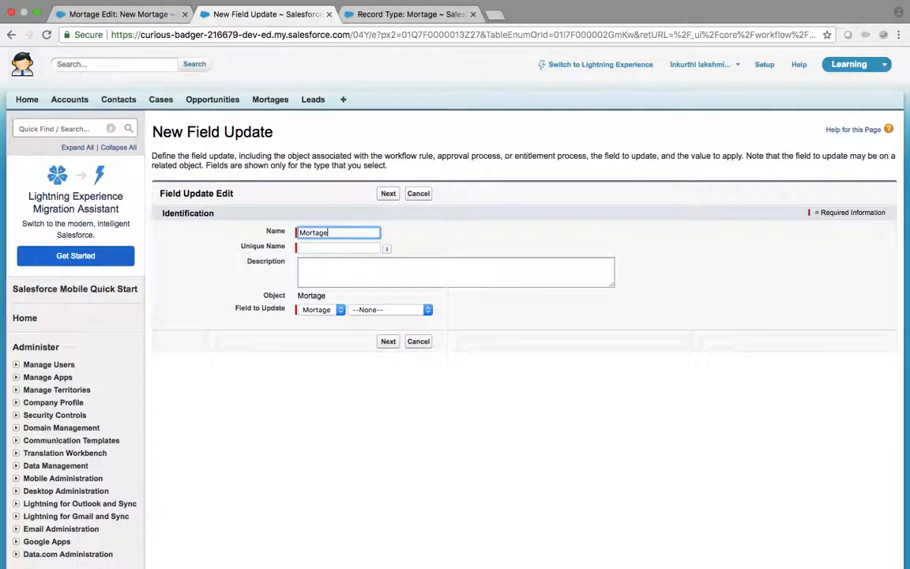
pyautogui.write(' Sales Update')
pyautogui.press('Tab')
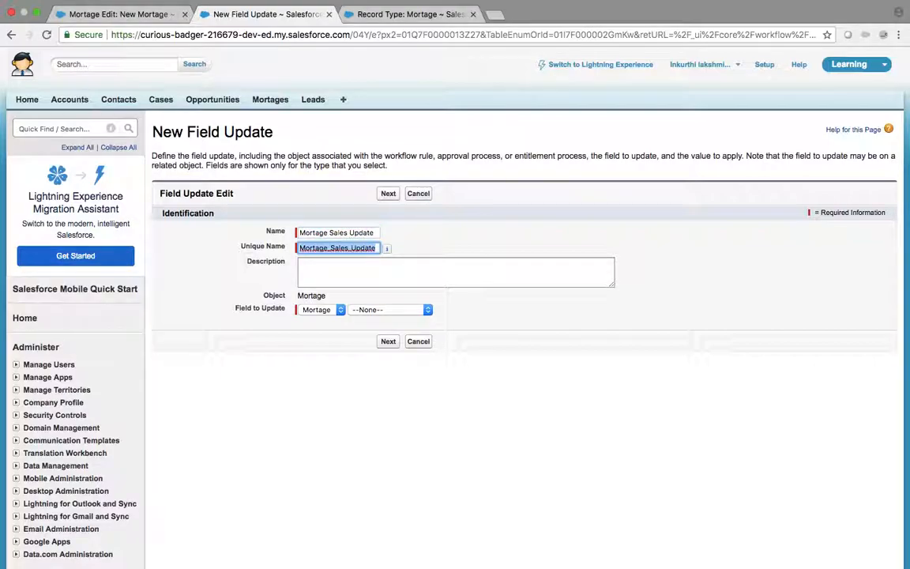
# Step: Make the field update set the Mortage Record Type to Sales, and save it
pyautogui.click(339, 310)
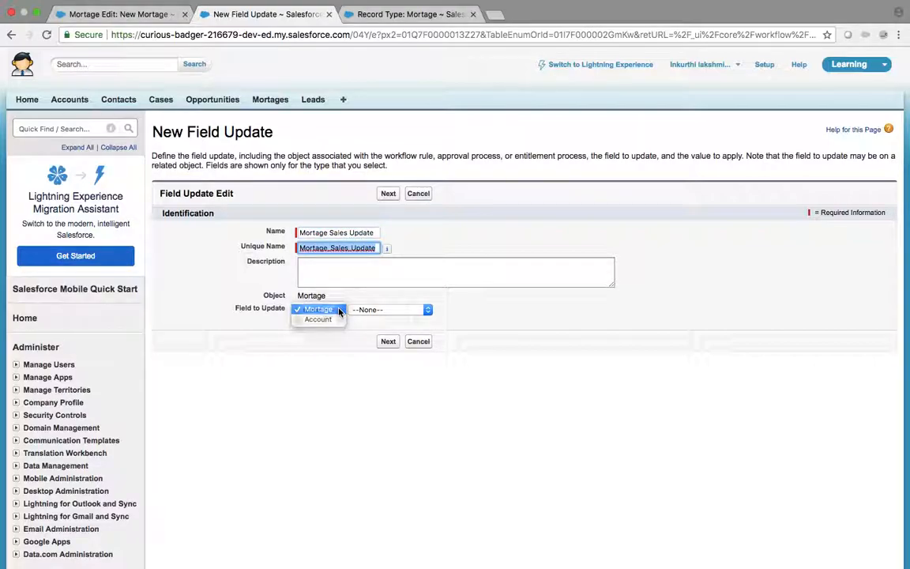
pyautogui.click(323, 309)
pyautogui.click(425, 310)
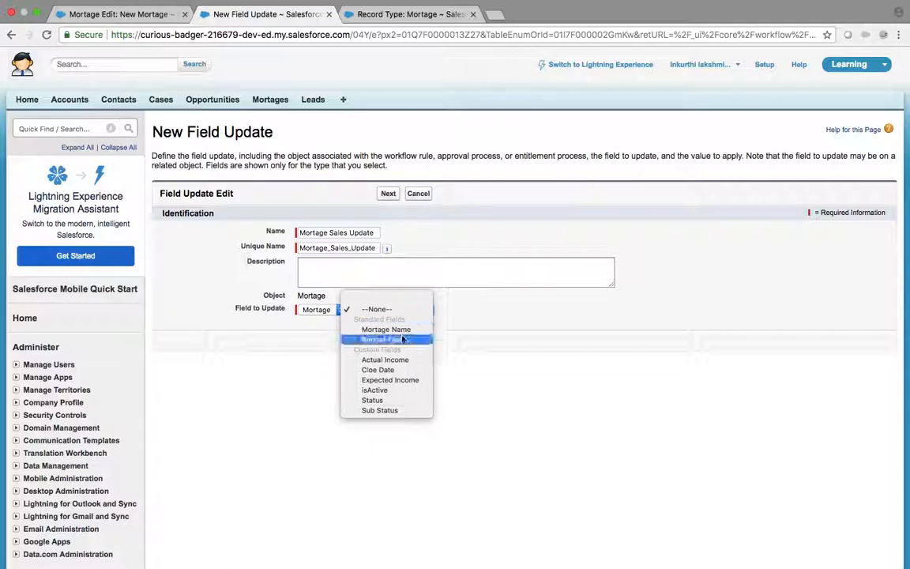
pyautogui.click(399, 340)
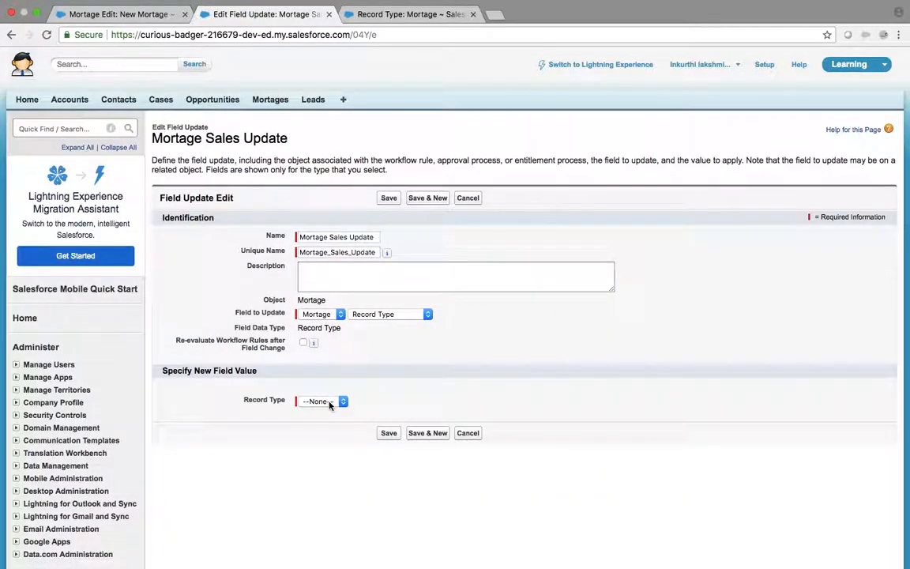
pyautogui.click(330, 403)
pyautogui.click(331, 424)
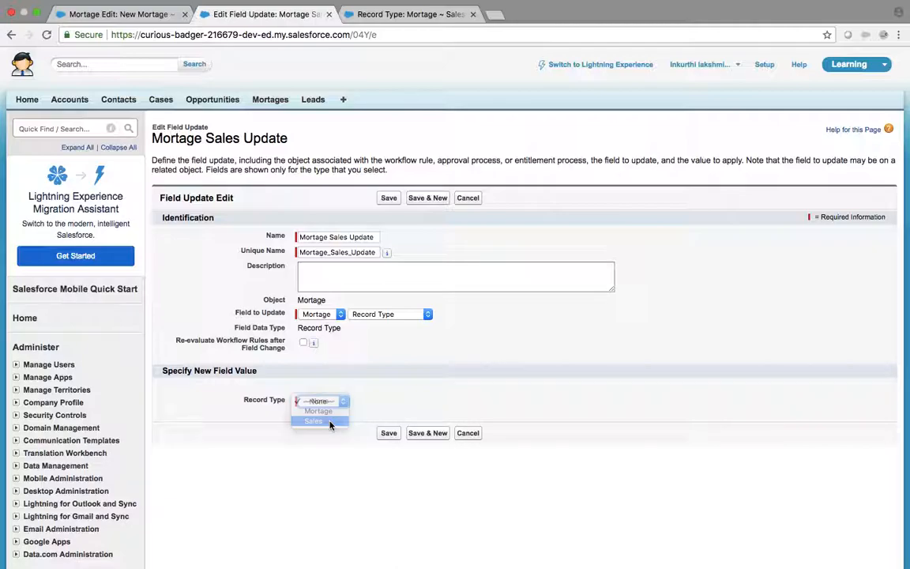
pyautogui.click(389, 436)
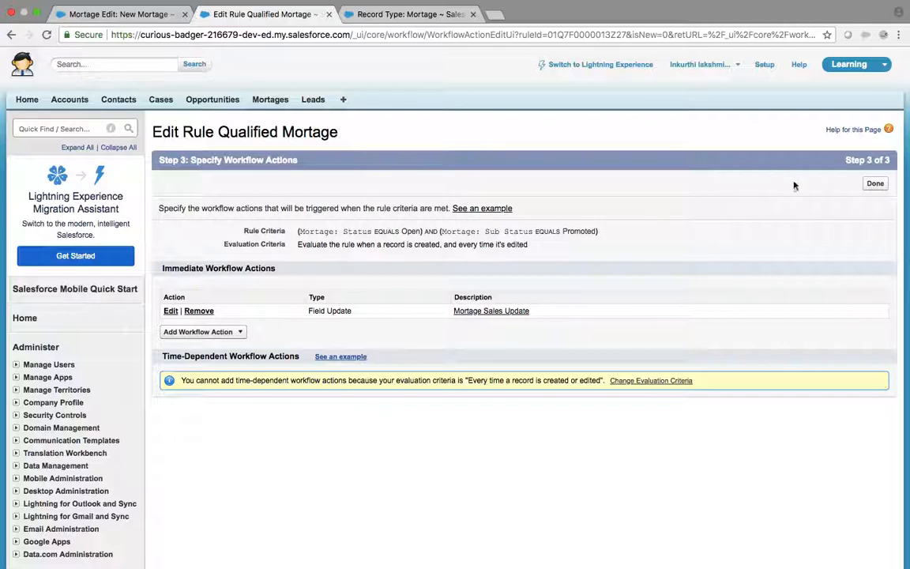
# Step: Finish the workflow actions and activate the Qualified Mortage rule
pyautogui.click(875, 184)
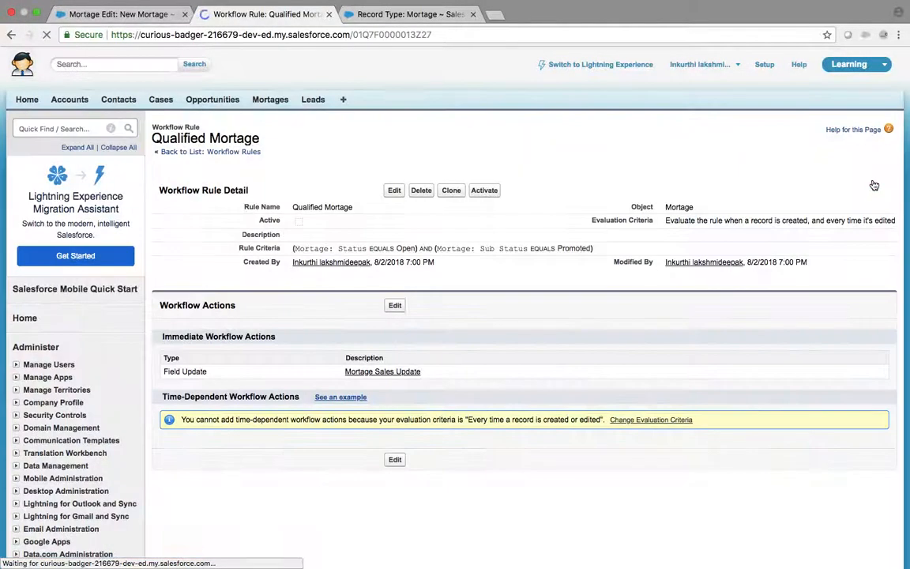
pyautogui.click(485, 192)
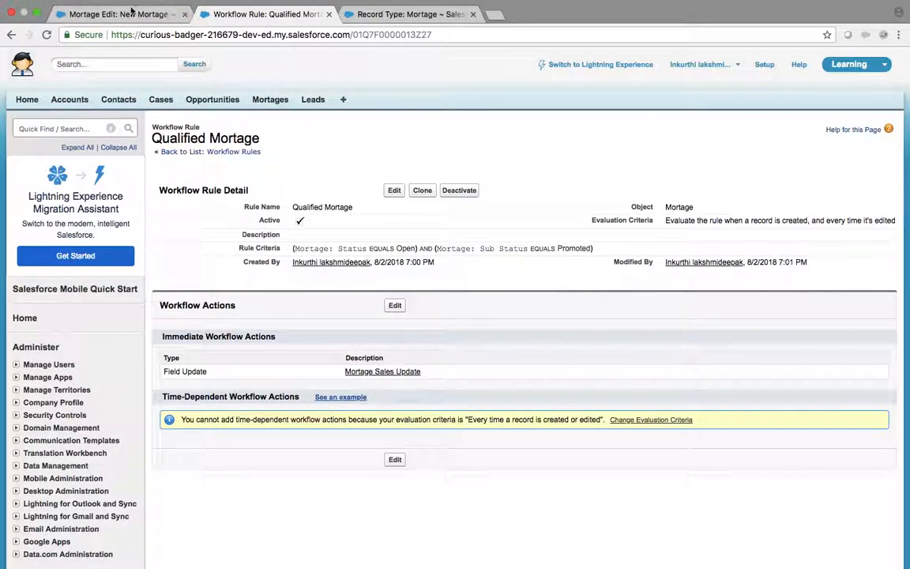
pyautogui.click(130, 15)
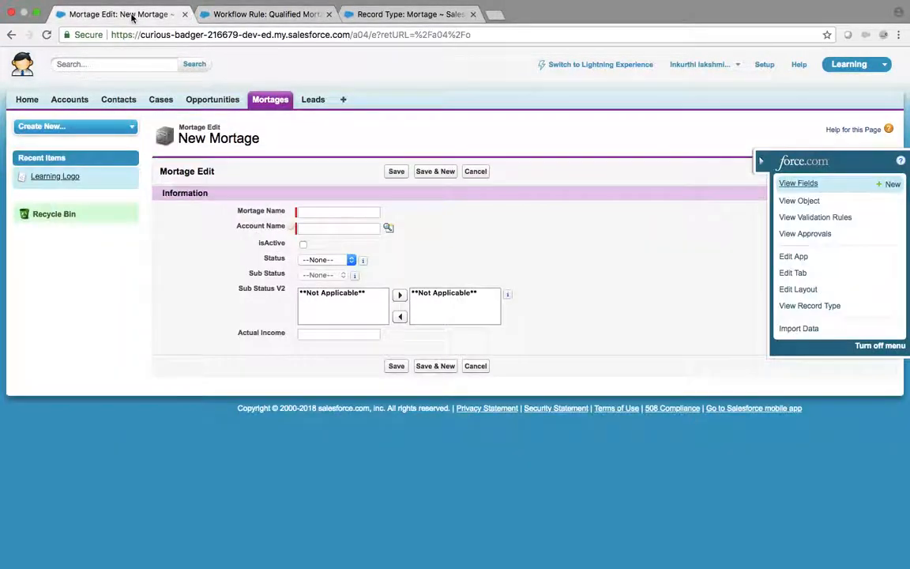
# Step: Open the Bike record and edit-save it so its Record Type changes to Sales
pyautogui.click(269, 103)
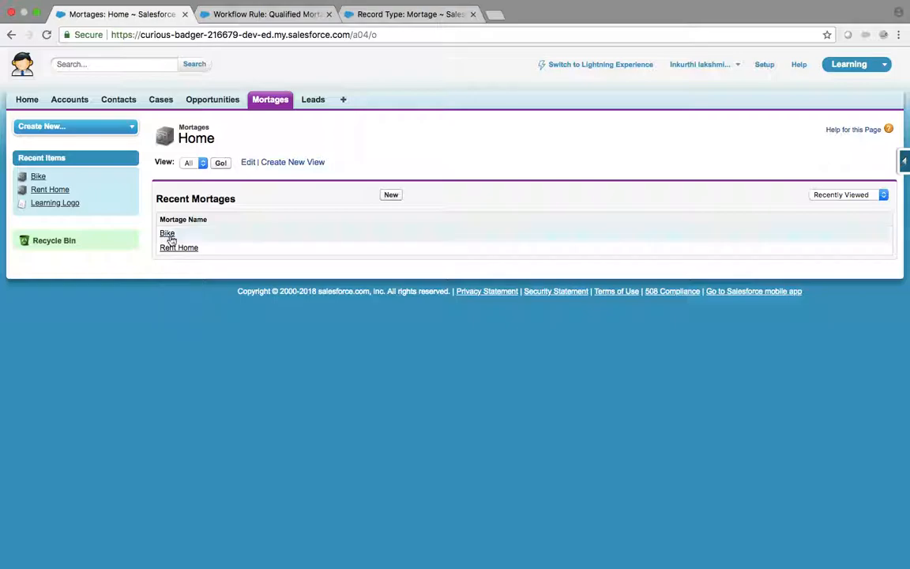
pyautogui.click(167, 234)
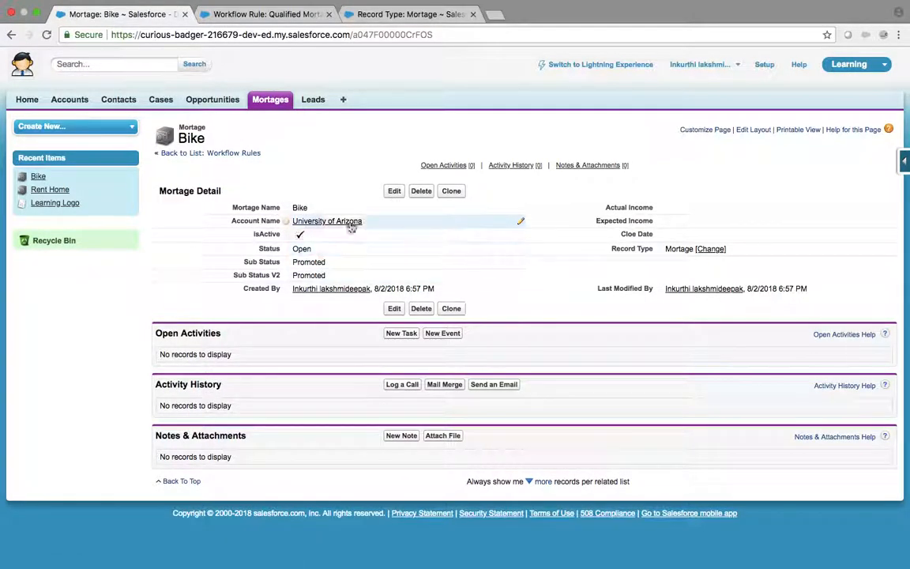
pyautogui.click(354, 15)
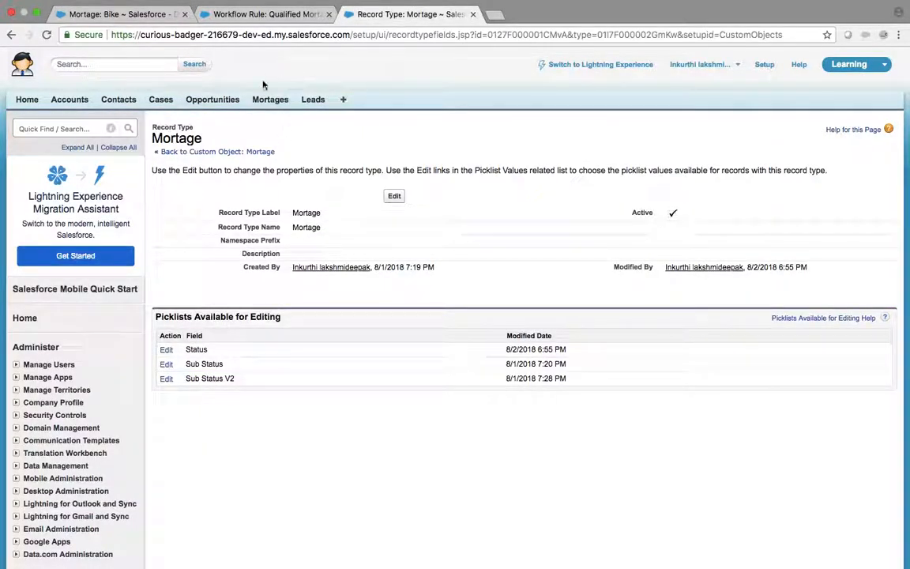
pyautogui.click(269, 28)
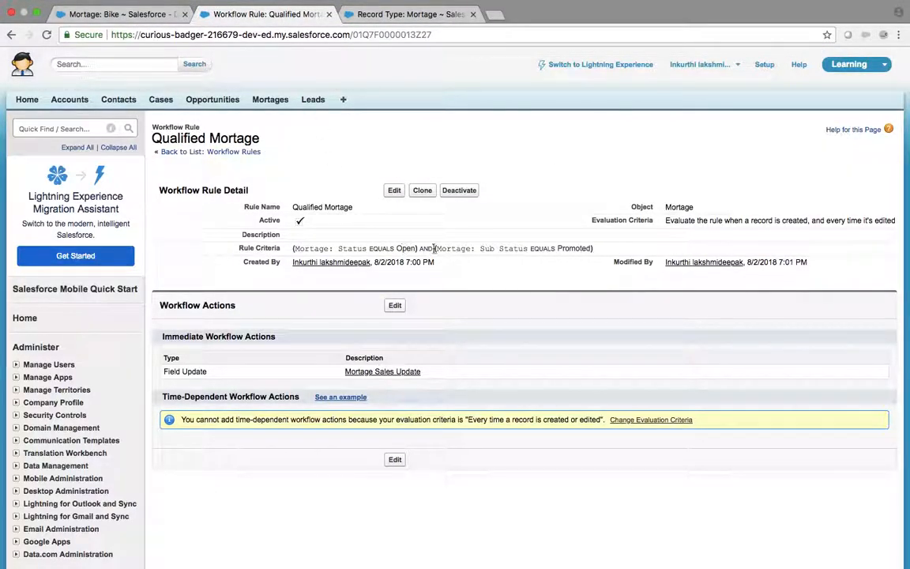
pyautogui.click(118, 13)
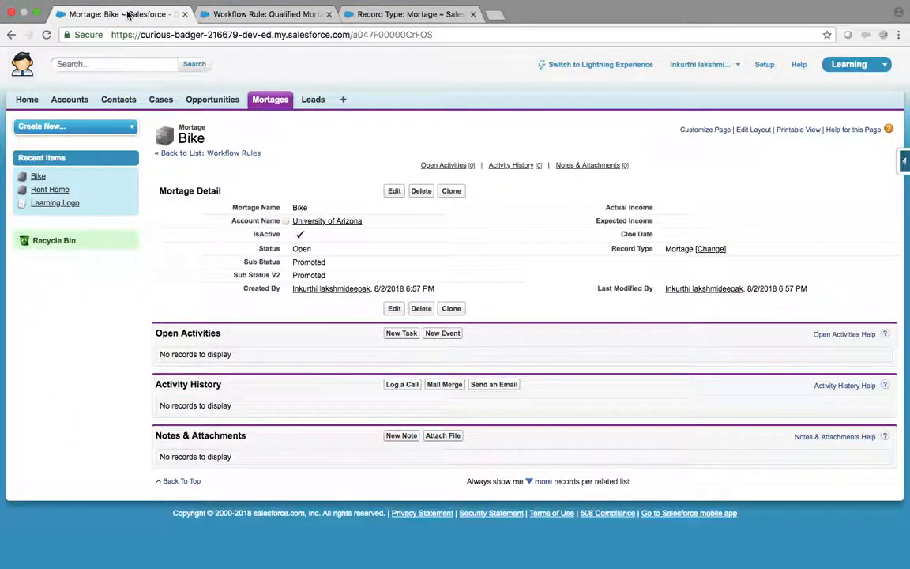
pyautogui.click(395, 192)
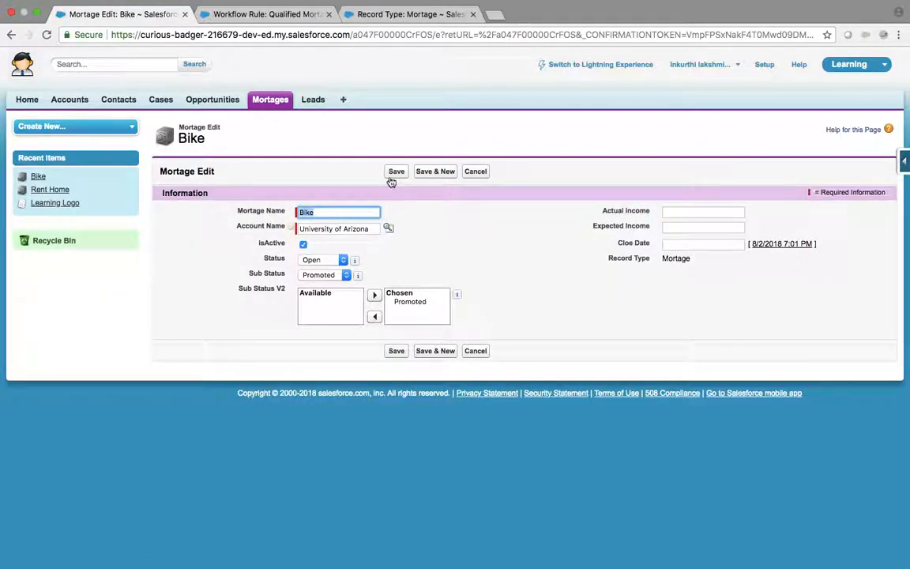
pyautogui.click(395, 172)
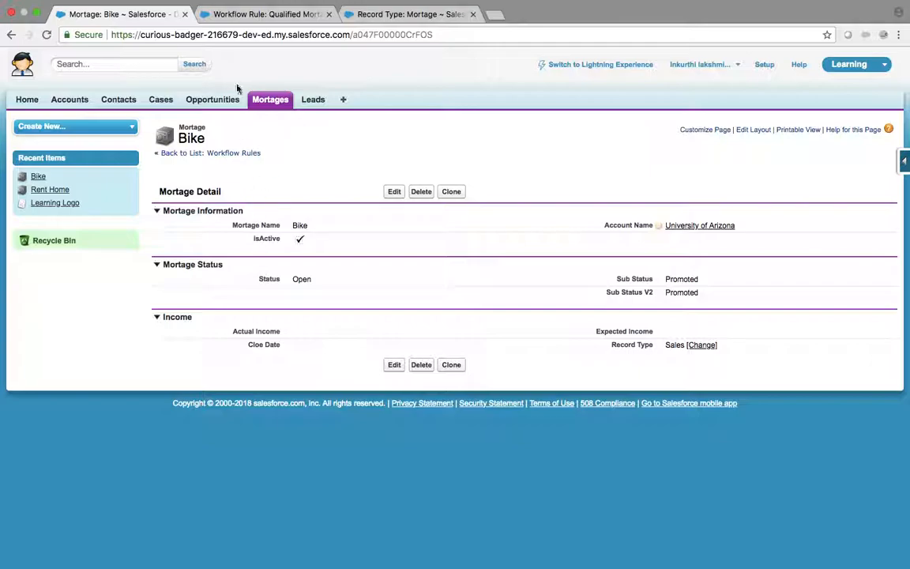
pyautogui.click(393, 191)
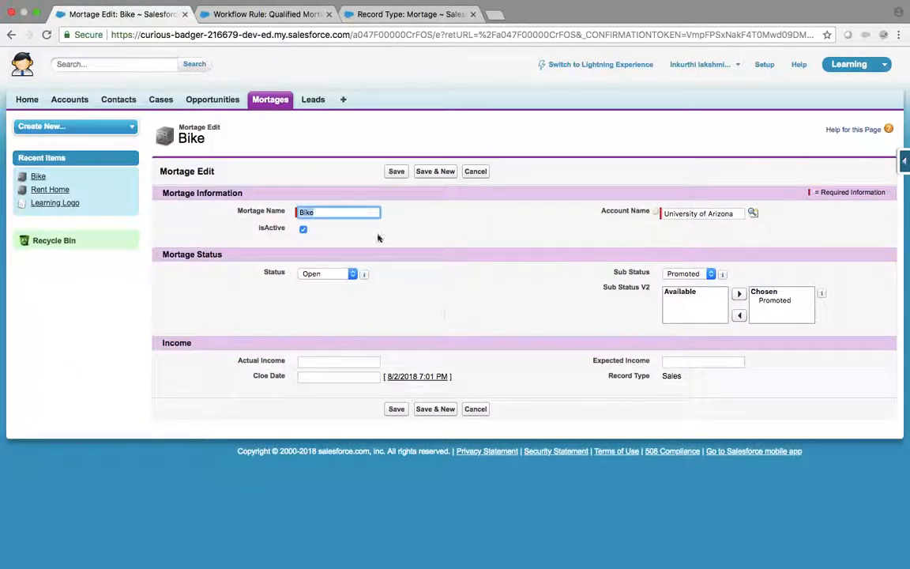
pyautogui.click(483, 178)
pyautogui.click(290, 15)
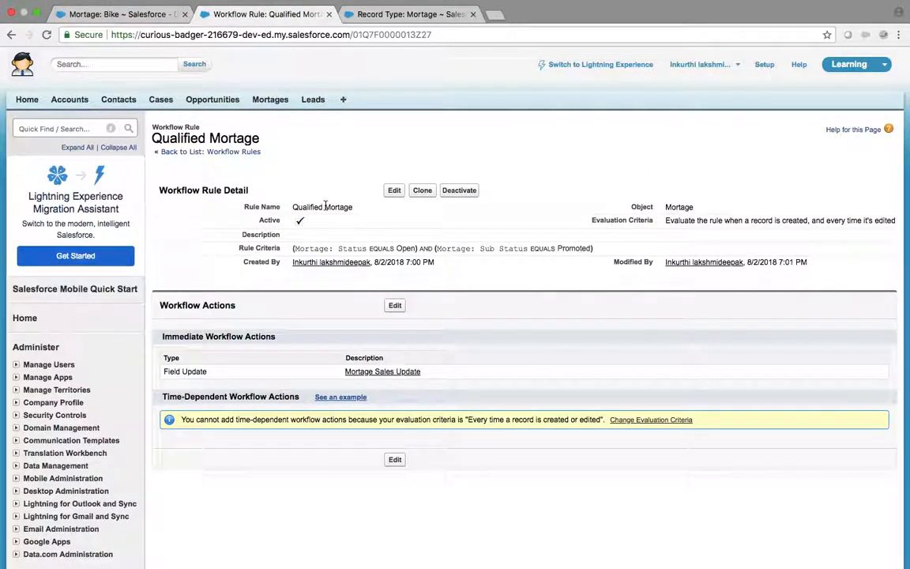
# Step: Edit the Qualified Mortage rule's workflow actions and show the Add Workflow Action choices
pyautogui.click(395, 306)
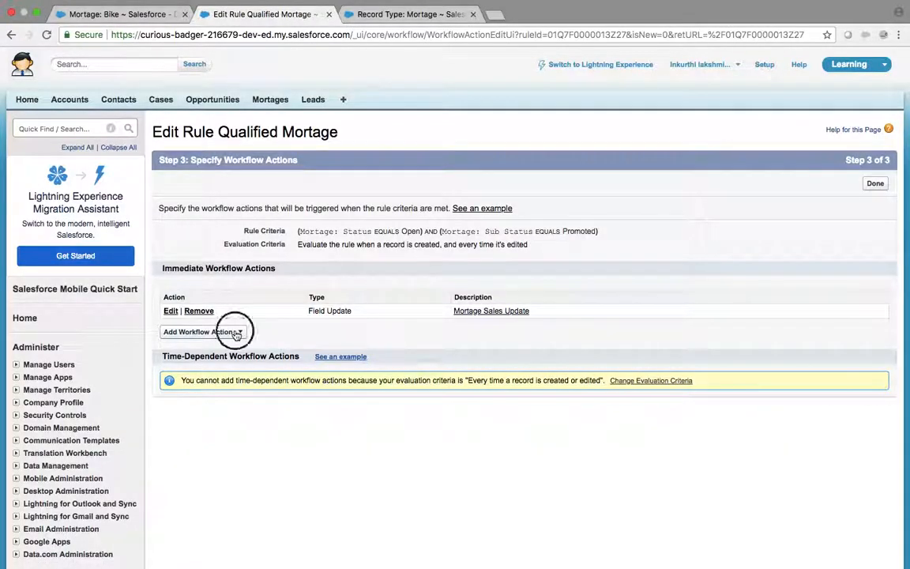
pyautogui.click(236, 331)
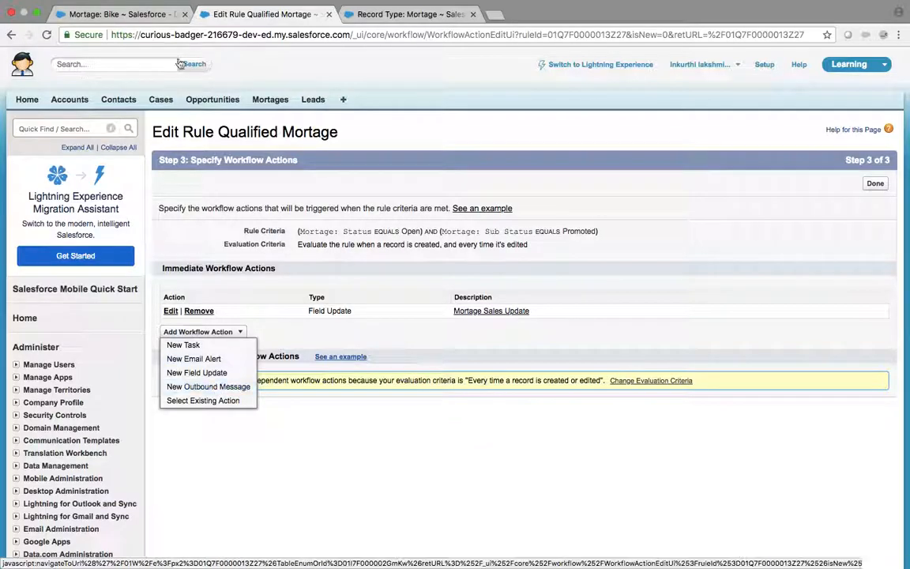
# Step: Check the Day 2 agenda in OneNote on another desktop, then return to the Bike record
pyautogui.click(159, 19)
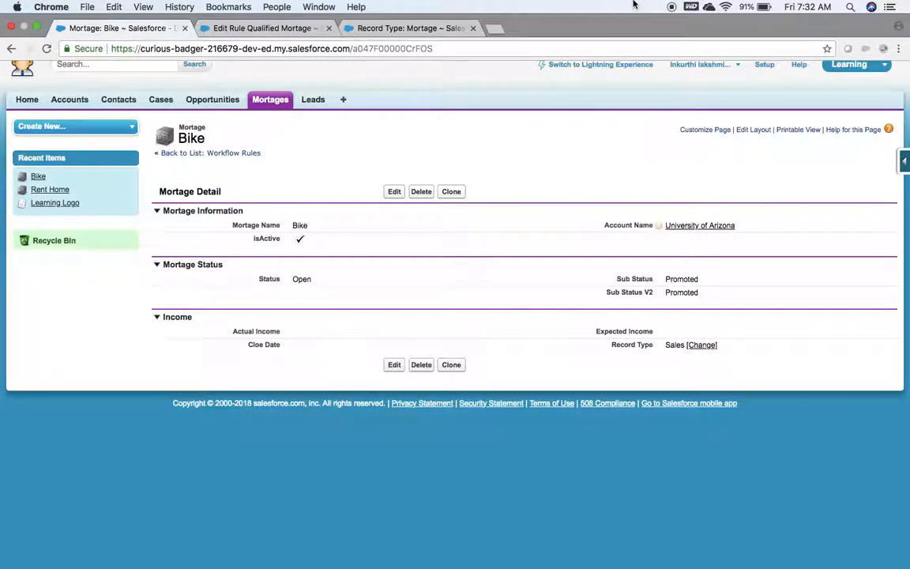
pyautogui.hotkey('ctrl', 'Left')
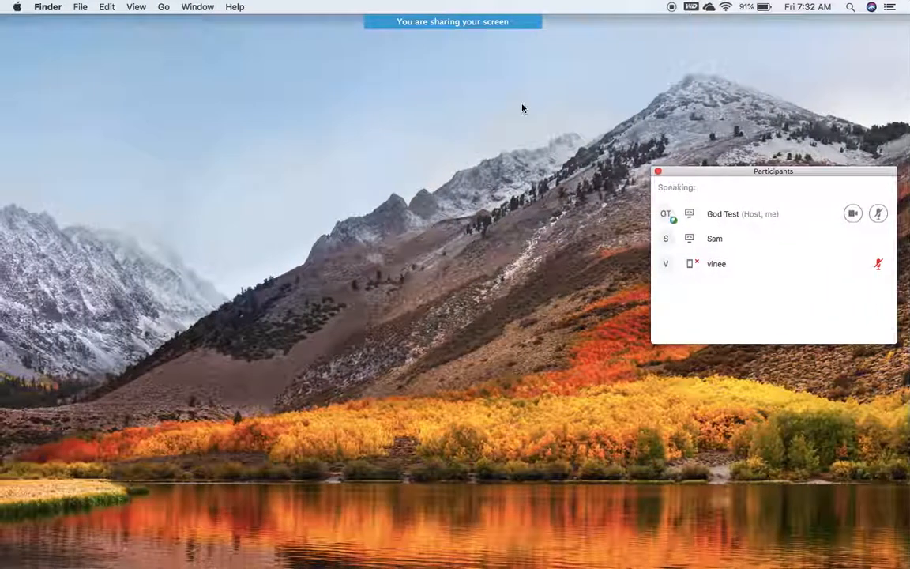
pyautogui.hotkey('ctrl', 'Right')
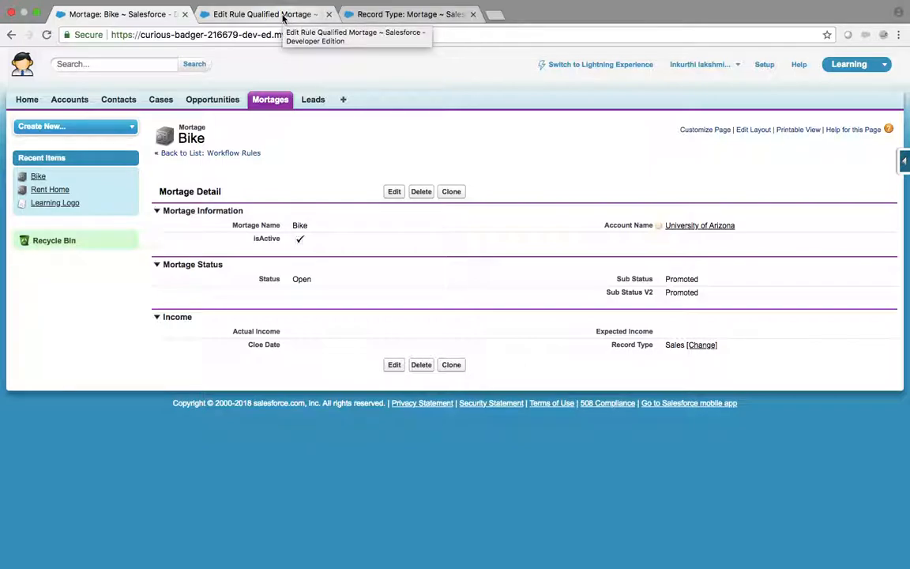
pyautogui.hotkey('ctrl', 'Right')
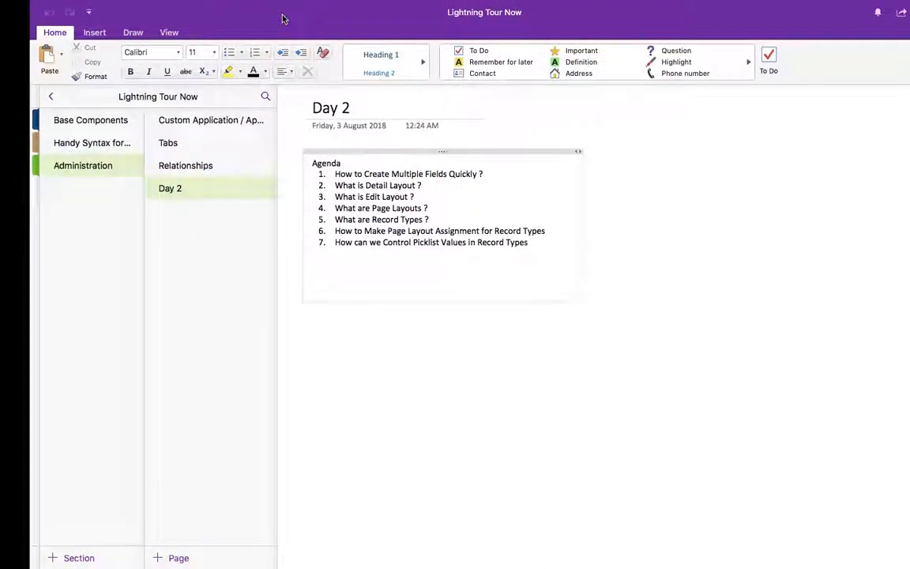
pyautogui.hotkey('ctrl', 'Left')
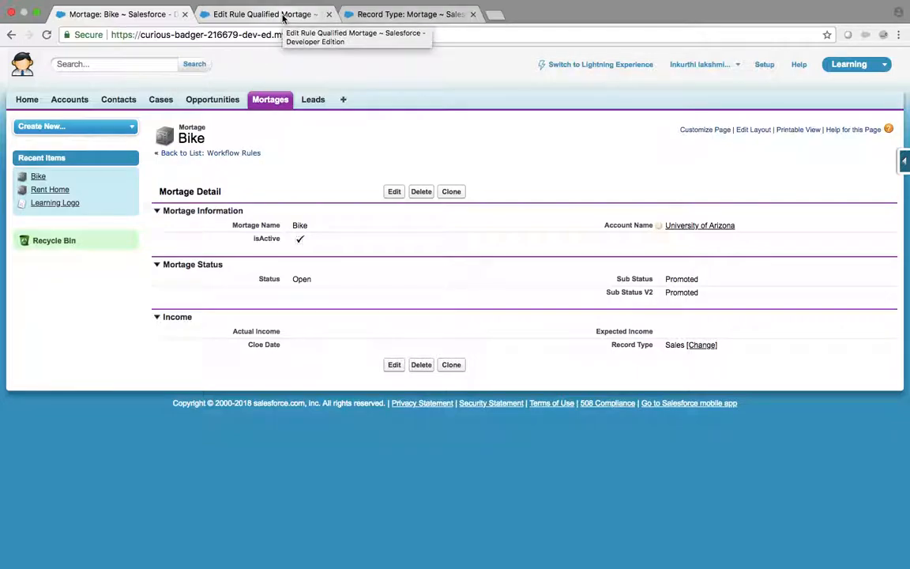
# Step: Filter Setup Quick Find to 'Templ' after trying 'commu', 'my' and 'email'
pyautogui.click(269, 14)
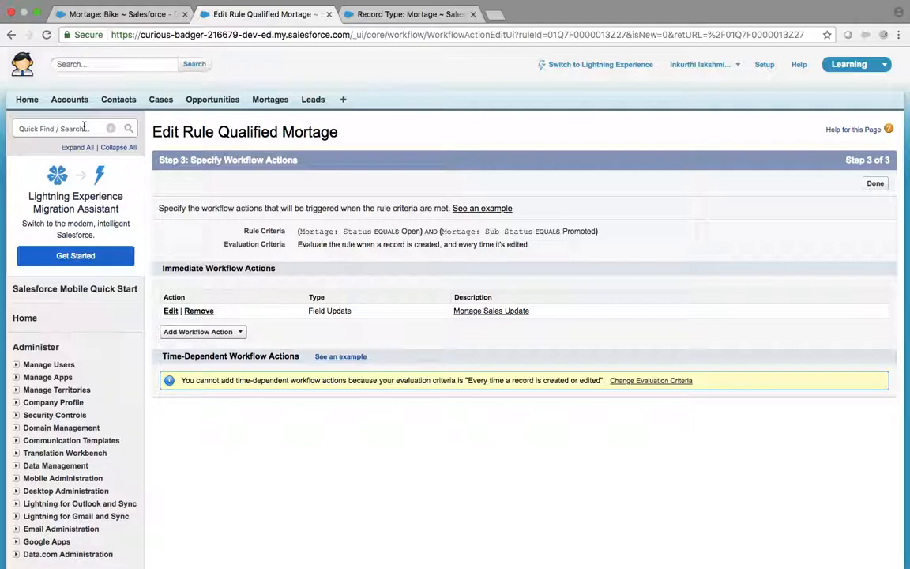
pyautogui.click(472, 14)
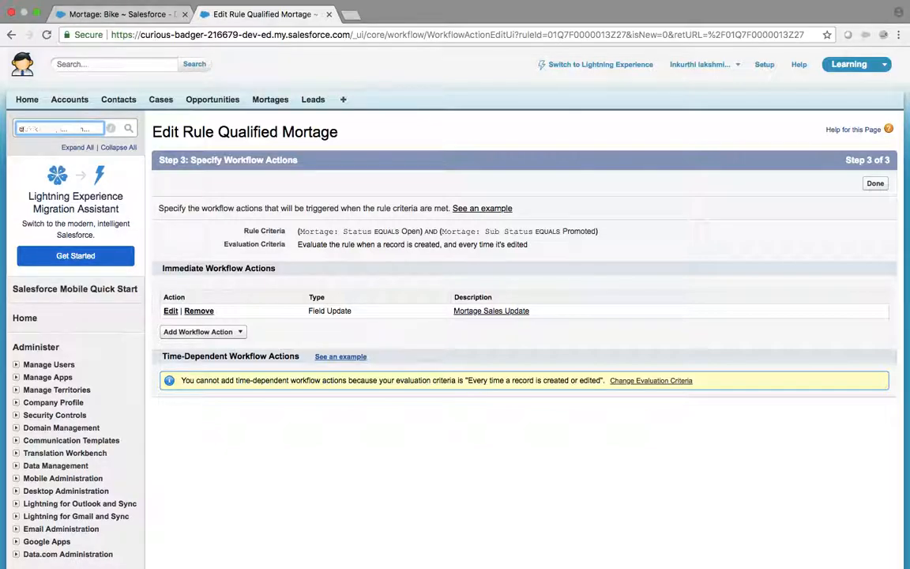
pyautogui.write('commu')
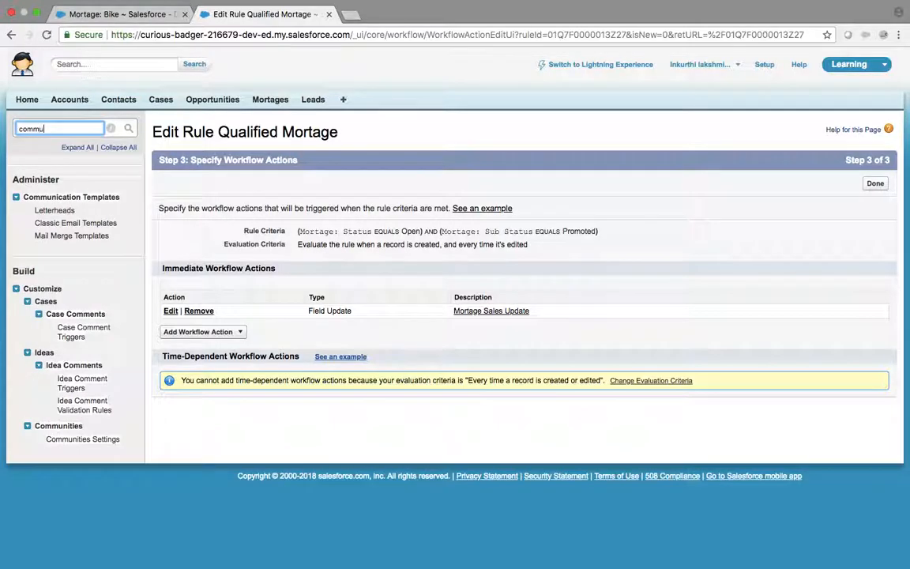
pyautogui.press('BackSpace')
pyautogui.press('BackSpace')
pyautogui.press('BackSpace')
pyautogui.press('BackSpace')
pyautogui.press('BackSpace')
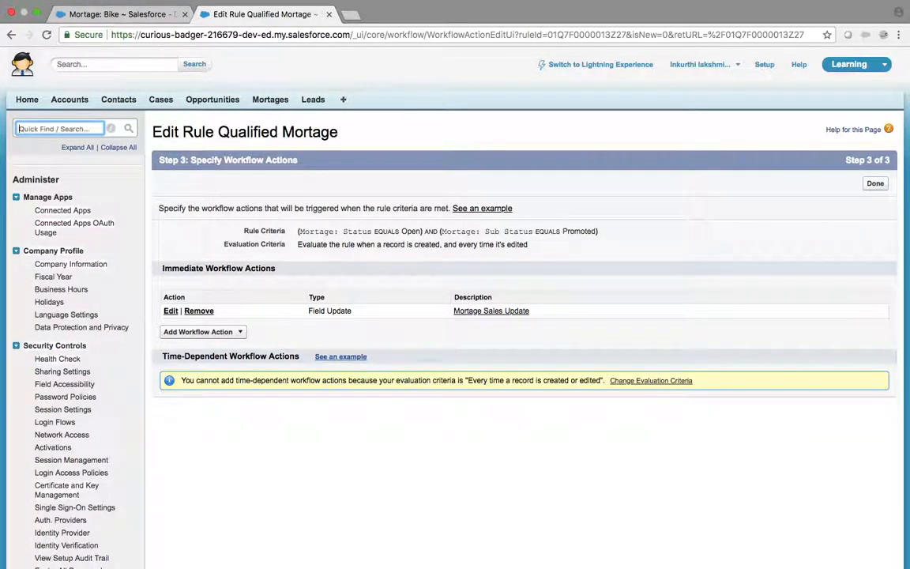
pyautogui.write('my')
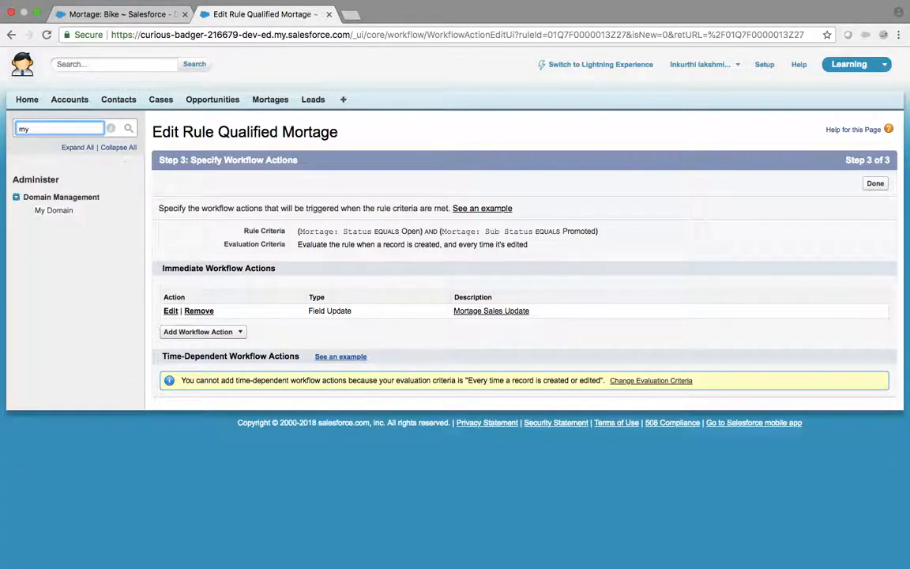
pyautogui.press('BackSpace')
pyautogui.press('BackSpace')
pyautogui.write('email')
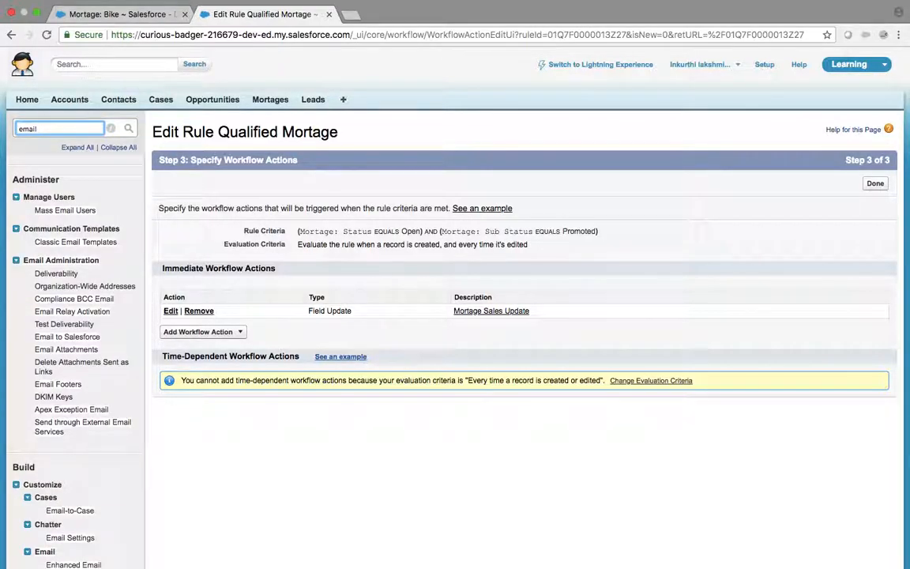
pyautogui.scroll(-5, 70, 300)
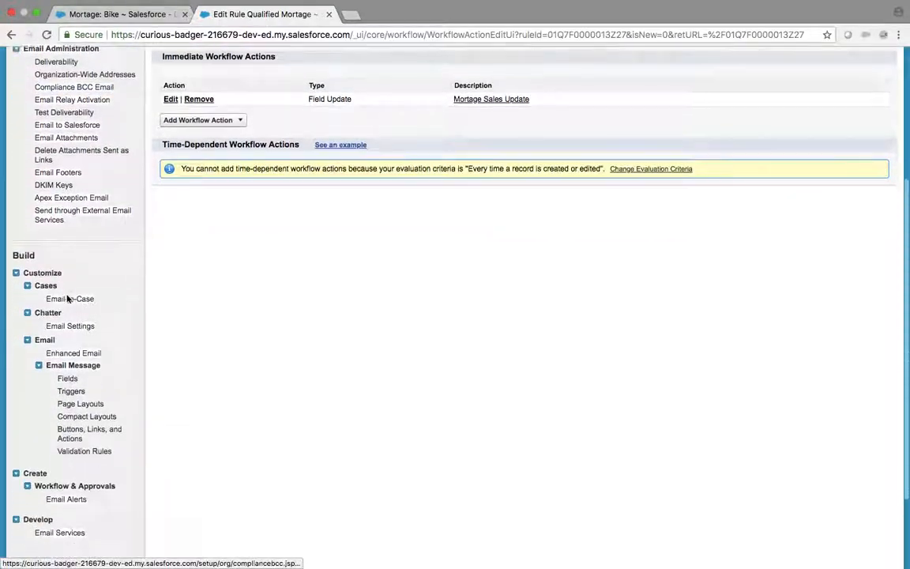
pyautogui.scroll(5, 67, 294)
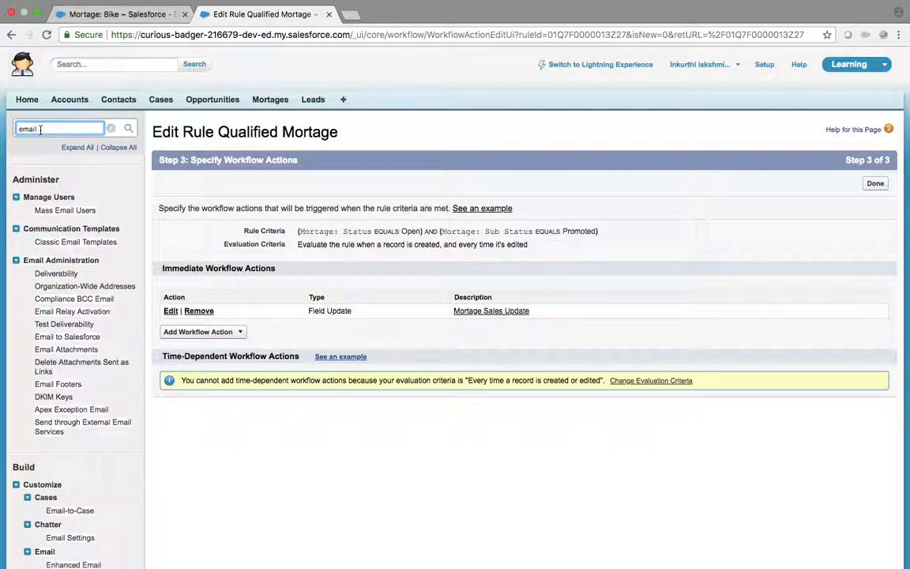
pyautogui.press('BackSpace')
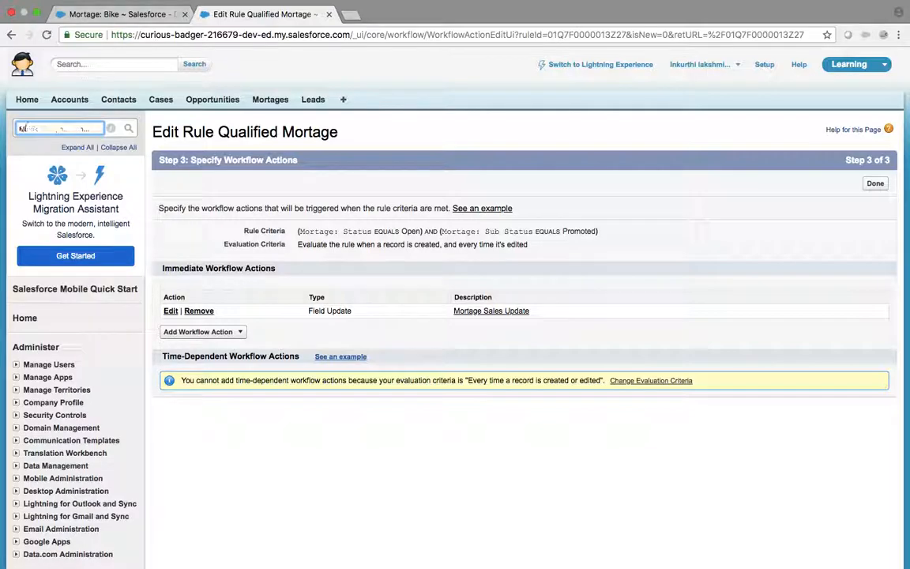
pyautogui.write('My')
pyautogui.press('BackSpace')
pyautogui.press('BackSpace')
pyautogui.write('Templ')
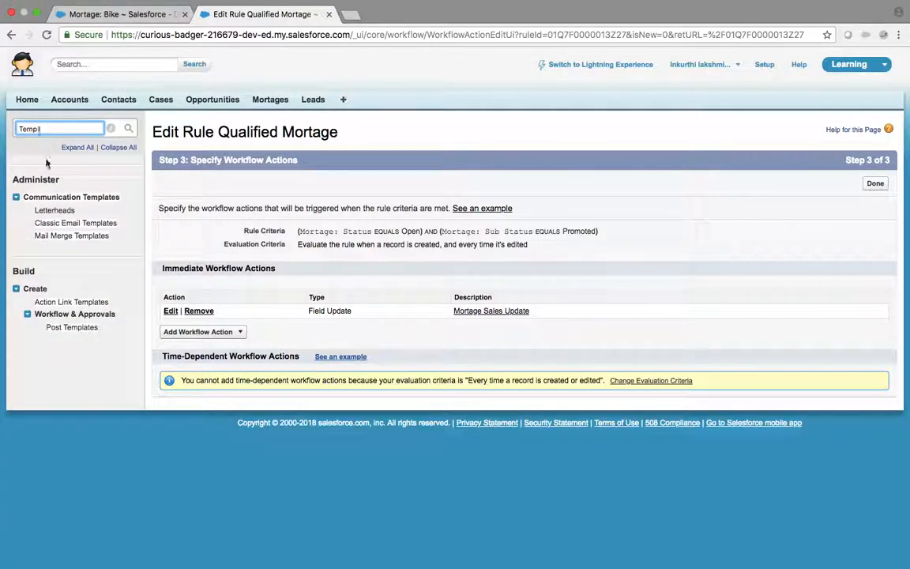
# Step: From Communication Templates, open the email templates list and begin a new template folder
pyautogui.click(60, 199)
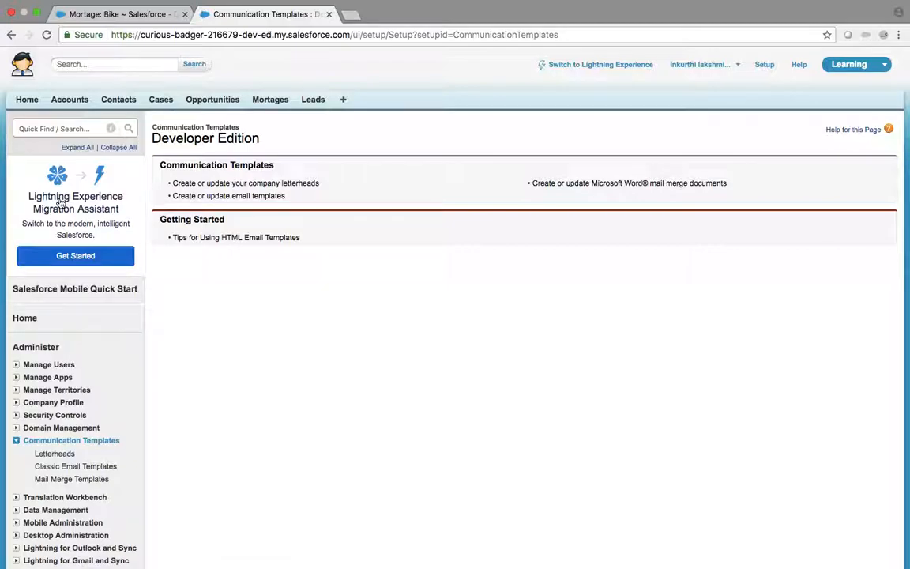
pyautogui.click(245, 197)
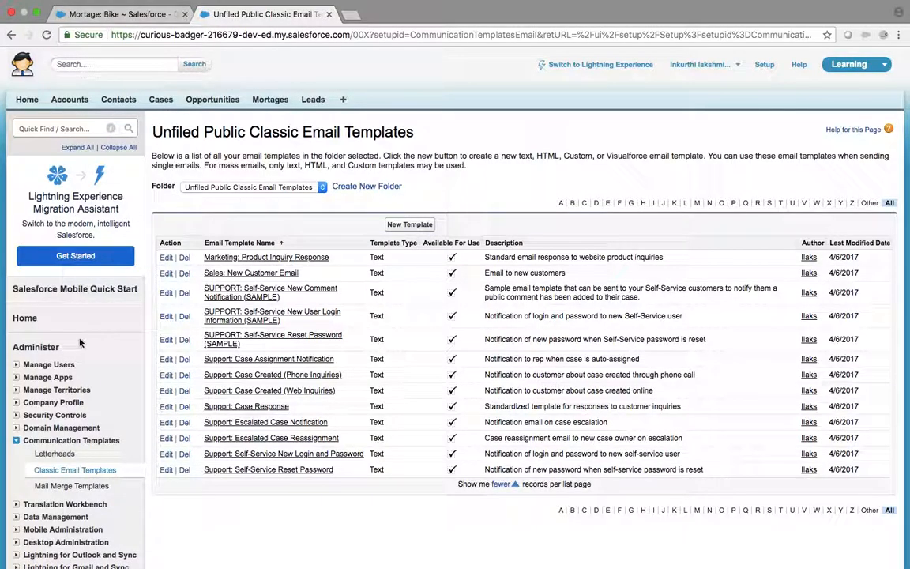
pyautogui.scroll(-3, 80, 342)
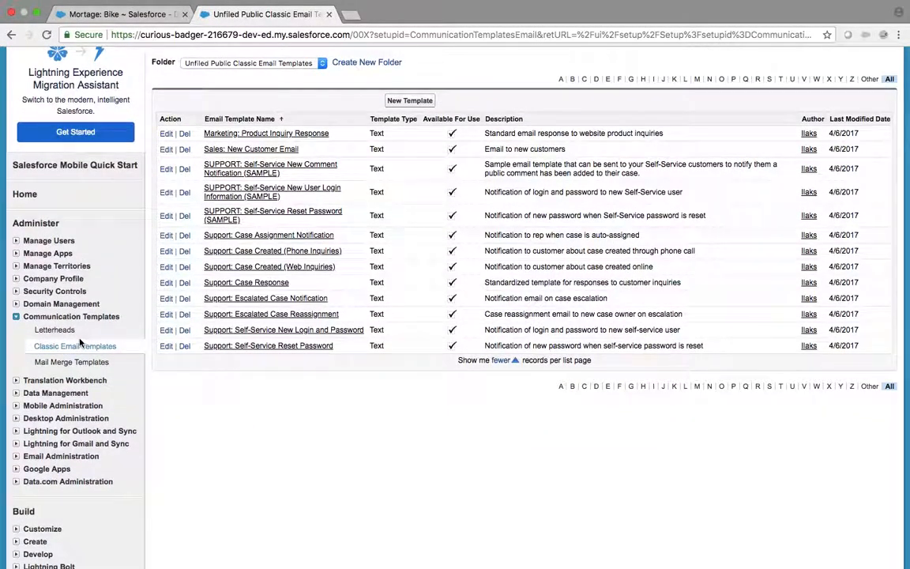
pyautogui.scroll(3, 175, 325)
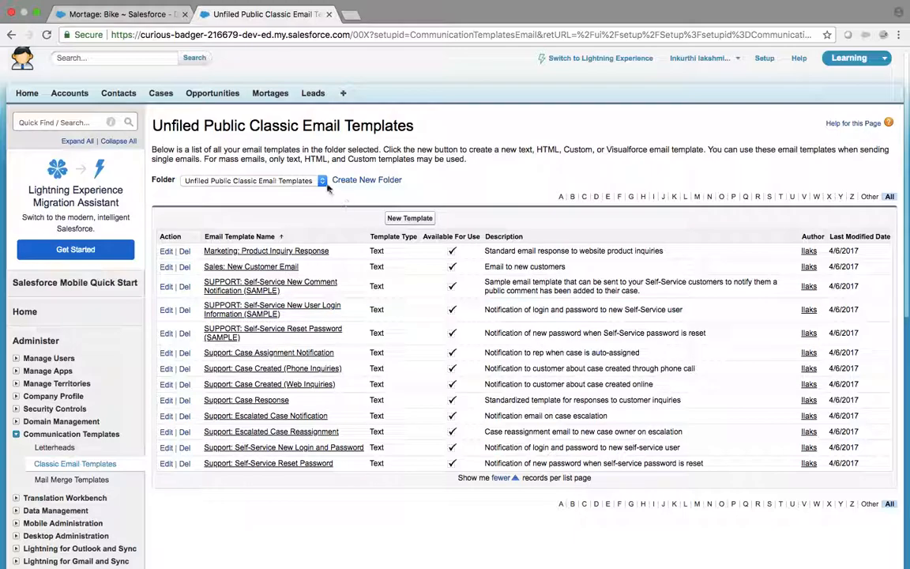
pyautogui.click(366, 181)
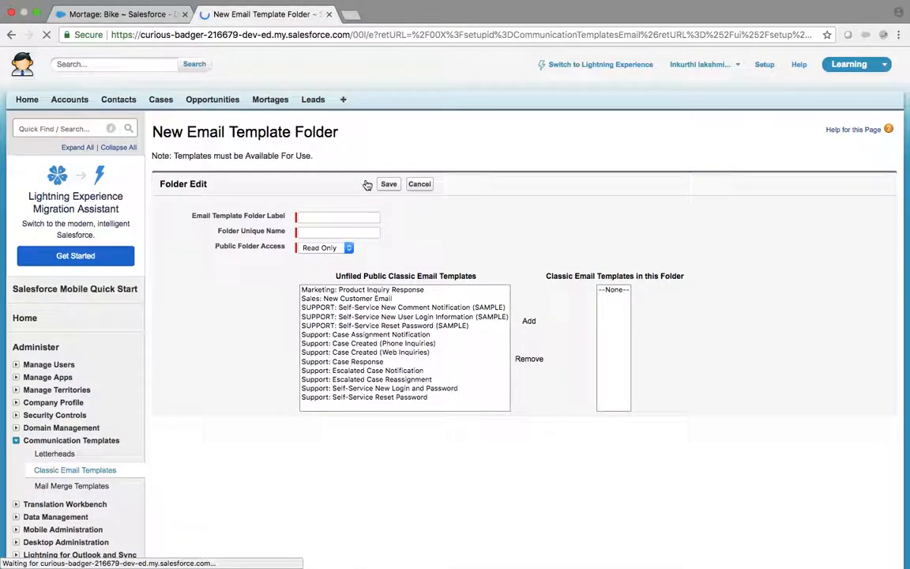
# Step: Save a folder labelled 'Mortage' with auto-filled unique name and Read Only public access
pyautogui.click(305, 216)
pyautogui.write('Mortage')
pyautogui.press('Tab')
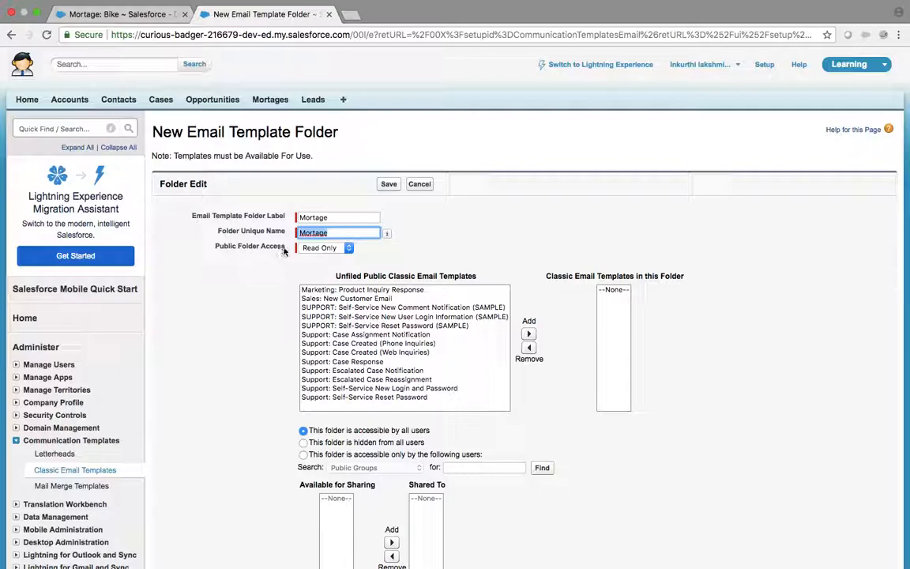
pyautogui.click(319, 250)
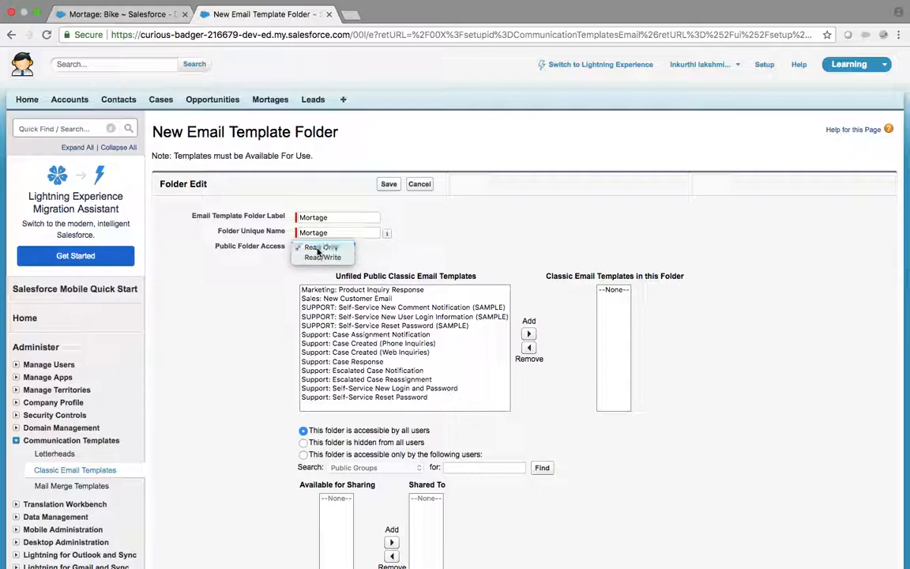
pyautogui.click(318, 248)
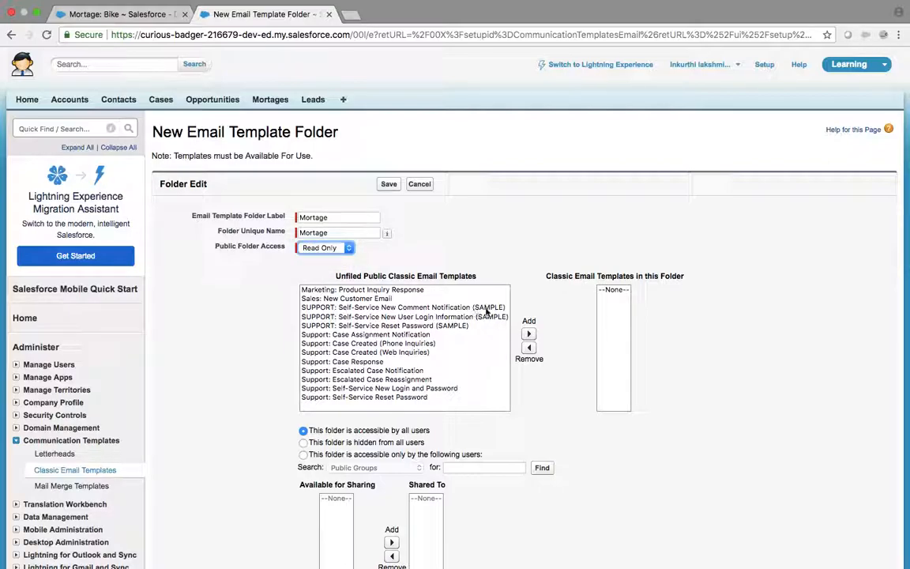
pyautogui.scroll(-4, 409, 435)
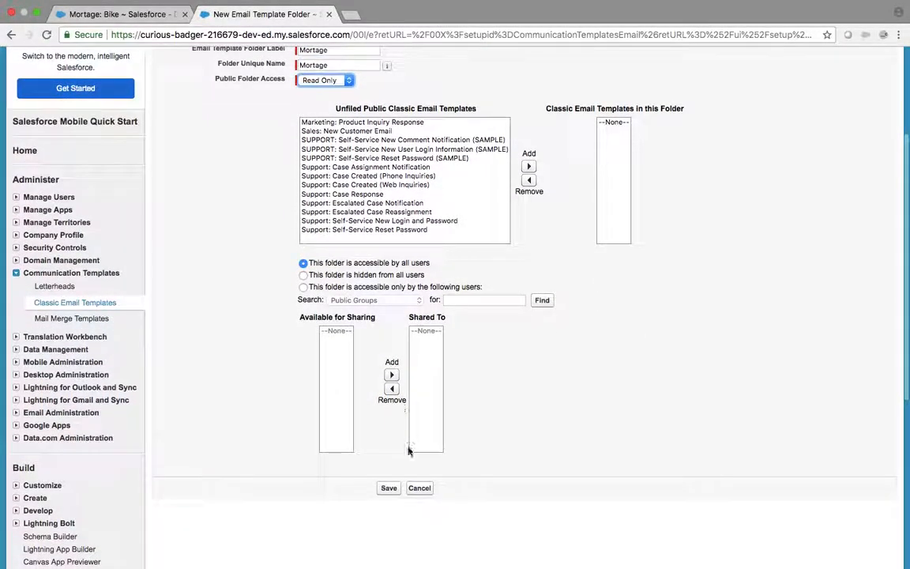
pyautogui.click(389, 488)
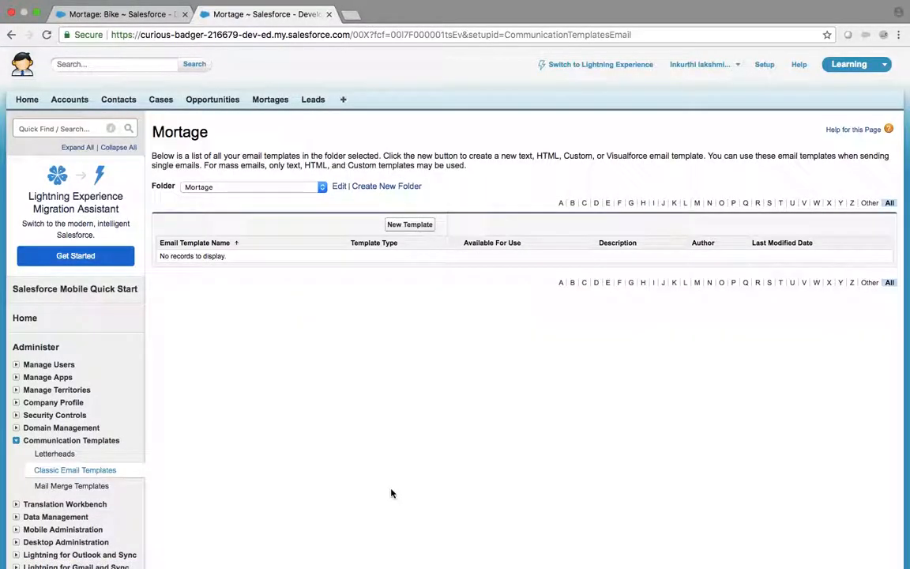
# Step: Start a new template in the Mortage folder, glancing at the Bike record before returning
pyautogui.click(420, 228)
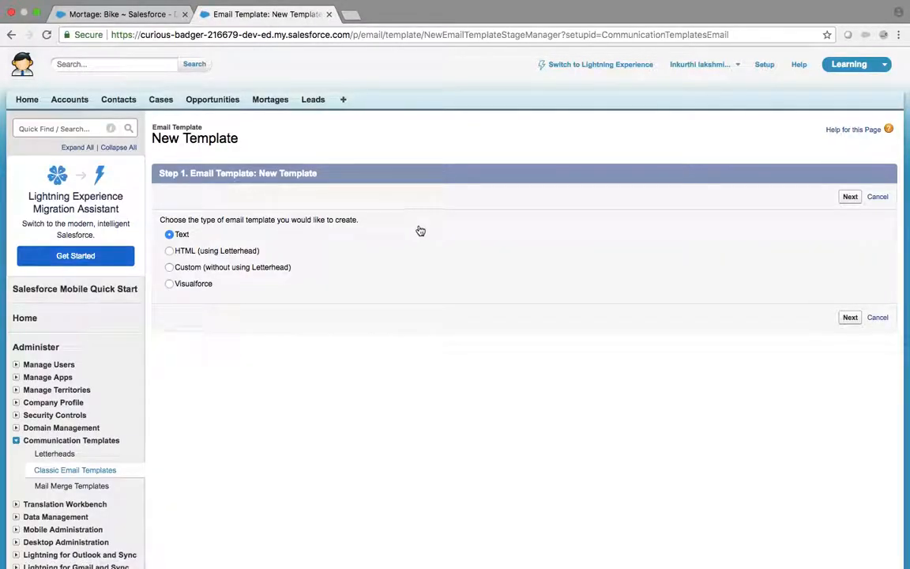
pyautogui.click(123, 14)
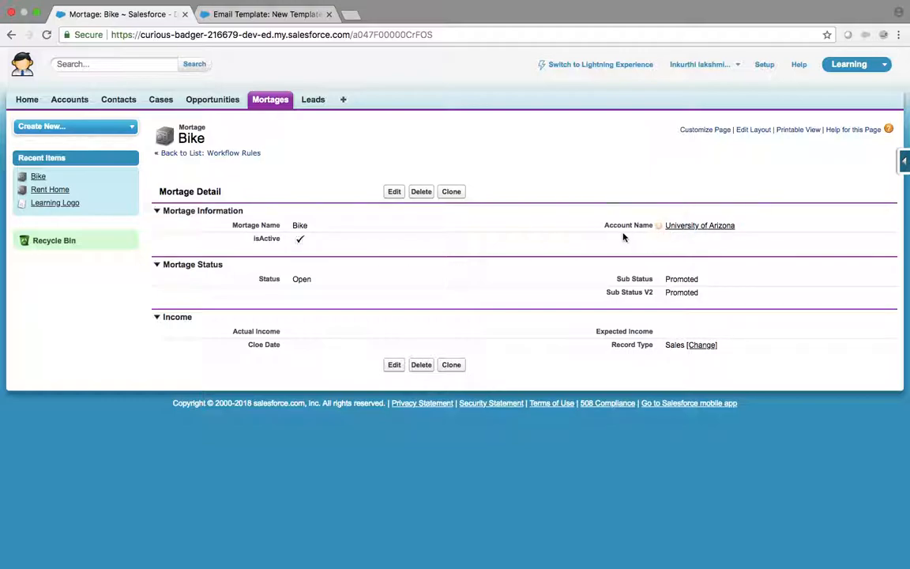
pyautogui.click(253, 14)
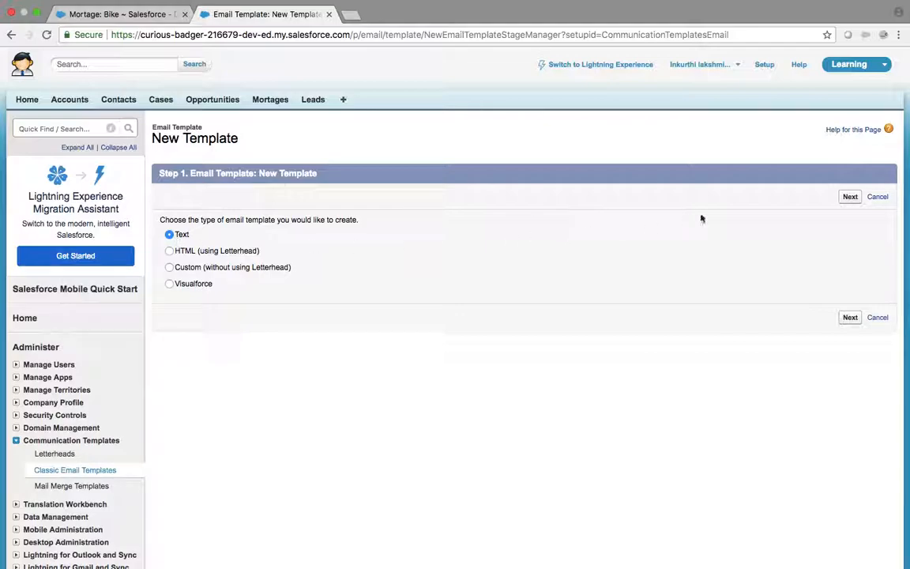
# Step: Continue to step 2 of the new Text template, with the Mortage folder preset
pyautogui.click(850, 198)
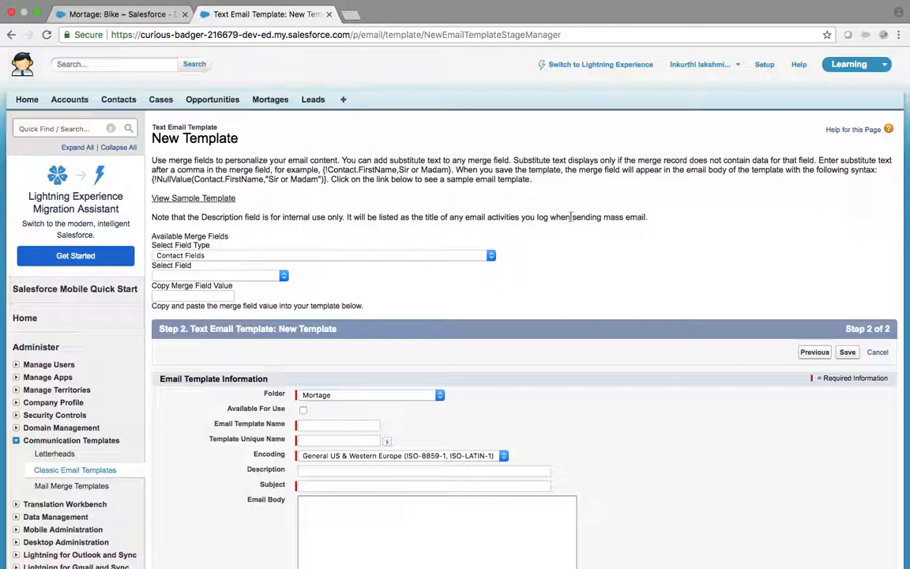
pyautogui.scroll(-1, 412, 267)
# Step: Name the template 'Qualified Mortage' and let the unique name fill in
pyautogui.scroll(-2, 411, 267)
pyautogui.click(338, 297)
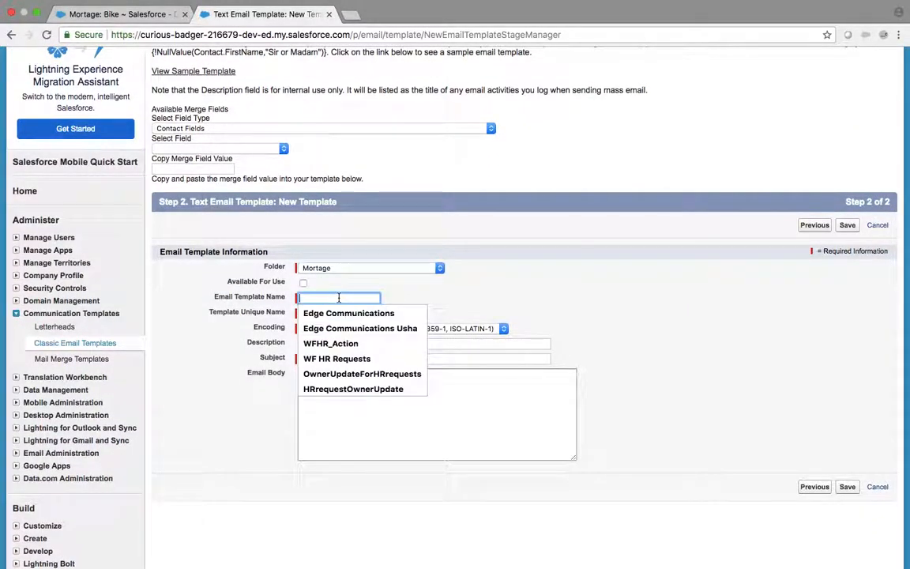
pyautogui.write('Wo')
pyautogui.press('BackSpace')
pyautogui.press('BackSpace')
pyautogui.write('Quai')
pyautogui.press('BackSpace')
pyautogui.write('lified')
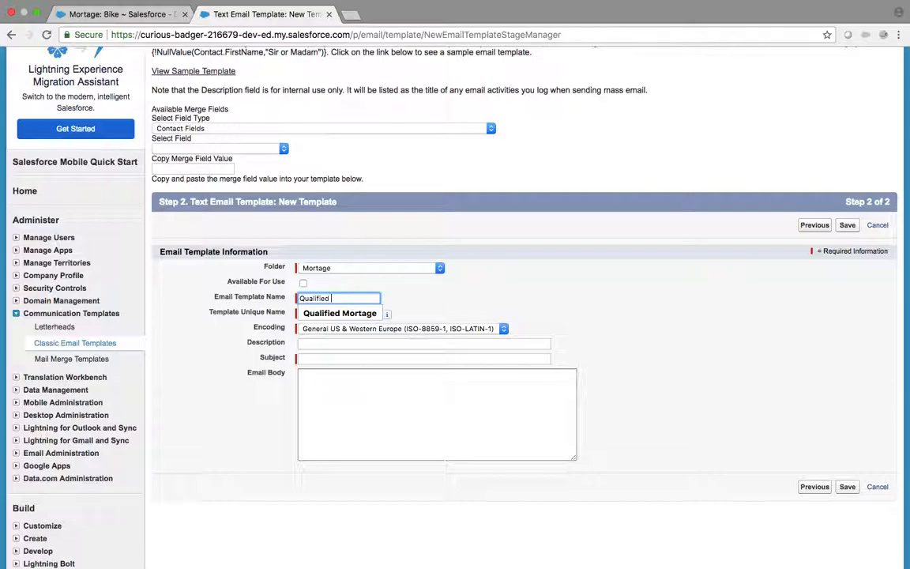
pyautogui.write(' Mortage')
pyautogui.press('Tab')
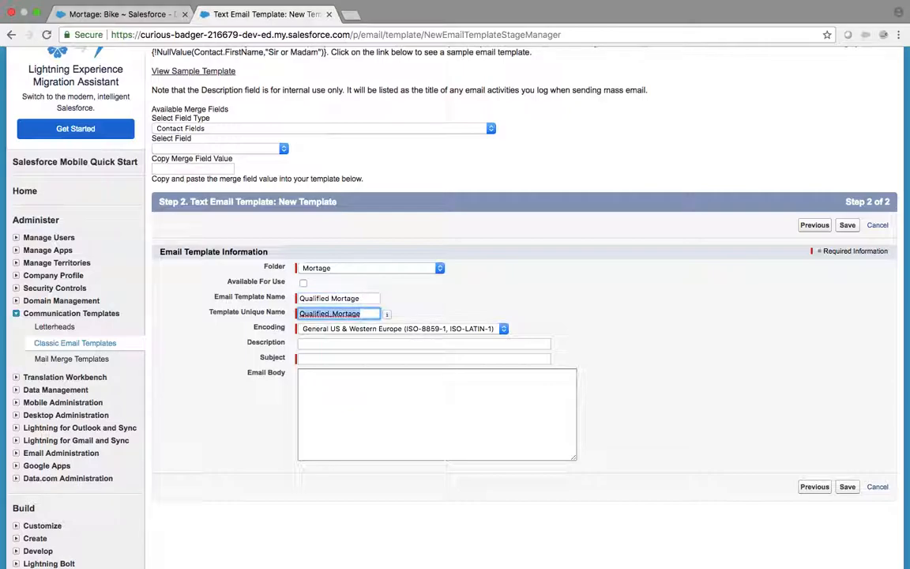
pyautogui.press('Tab')
pyautogui.press('Tab')
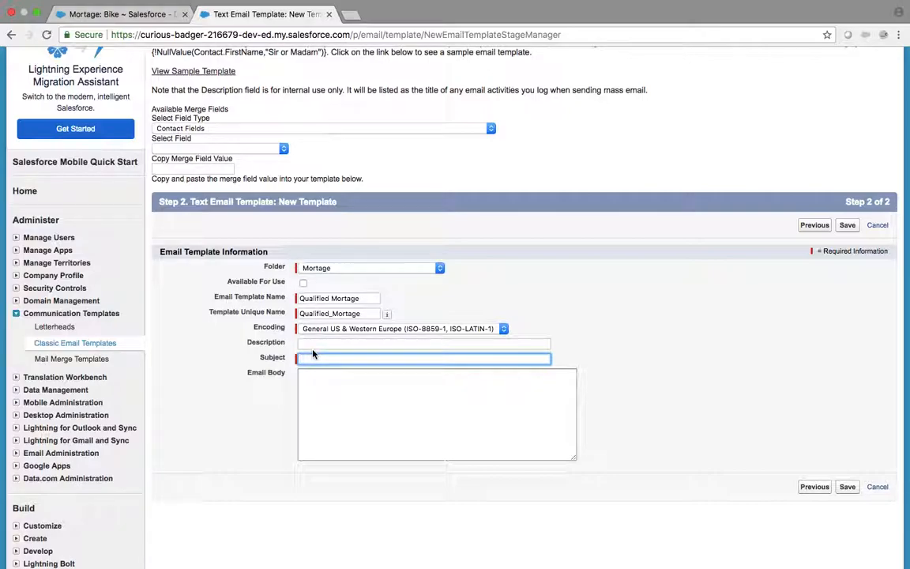
# Step: Write the body 'Mortage Name is qualified to next step', checking the Bike record
pyautogui.scroll(-5, 264, 469)
pyautogui.scroll(3, 264, 466)
pyautogui.click(334, 228)
pyautogui.write('Mortage Name is qual')
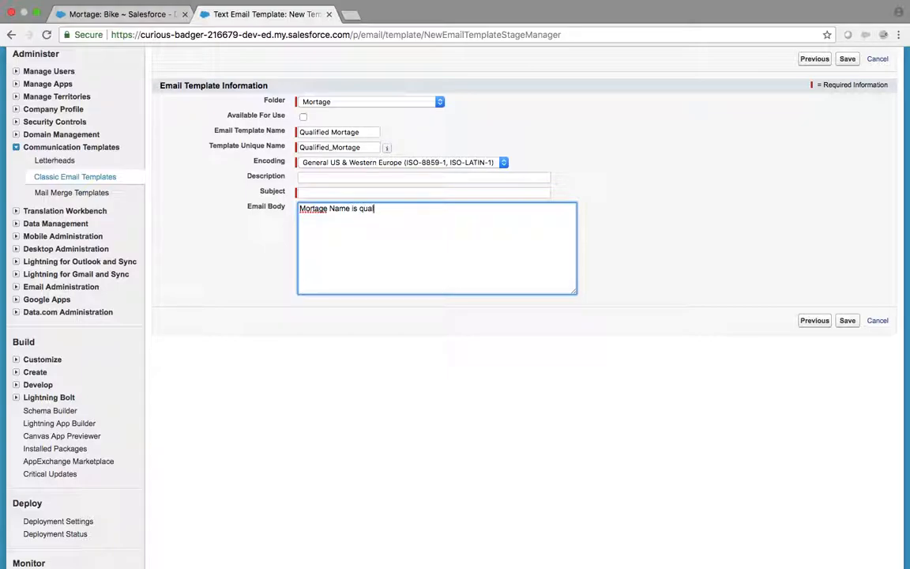
pyautogui.write('ified to next step')
pyautogui.click(91, 14)
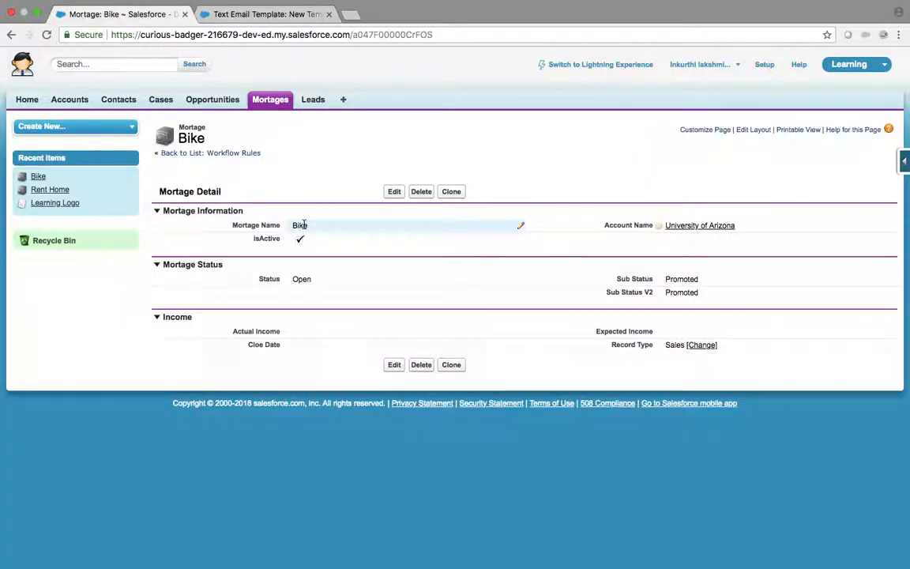
pyautogui.click(263, 16)
pyautogui.click(321, 193)
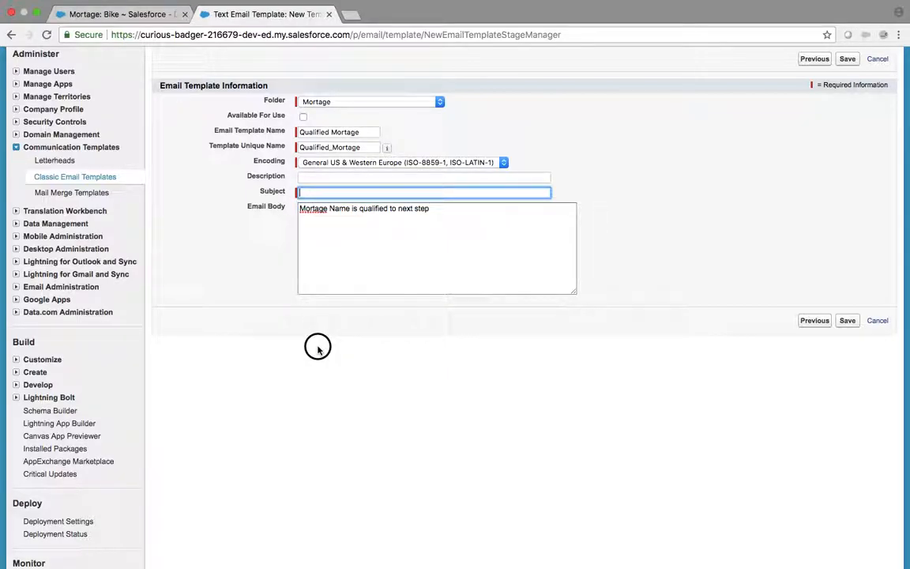
# Step: Set the subject to start with the {!Mortage__c.Name} merge field, then 'is qualified to next step'
pyautogui.scroll(5, 705, 202)
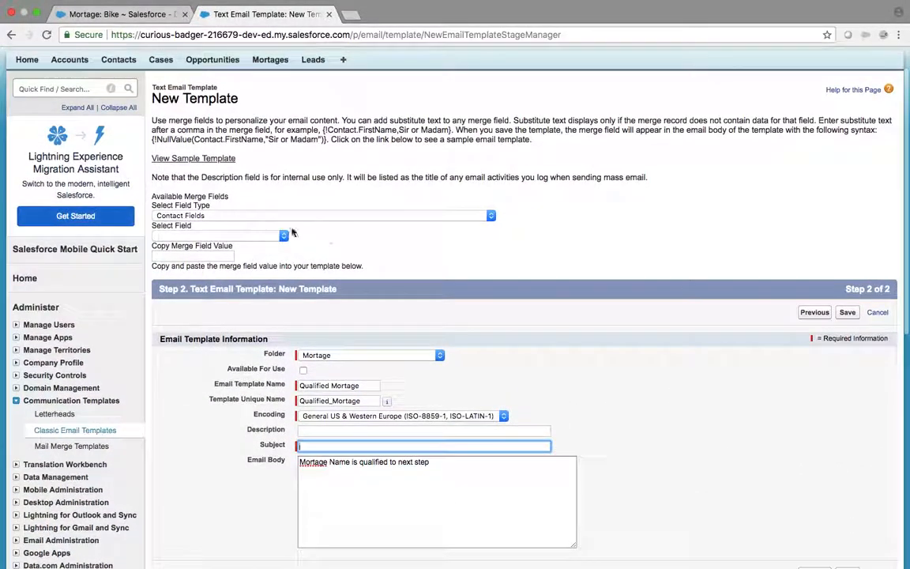
pyautogui.click(274, 214)
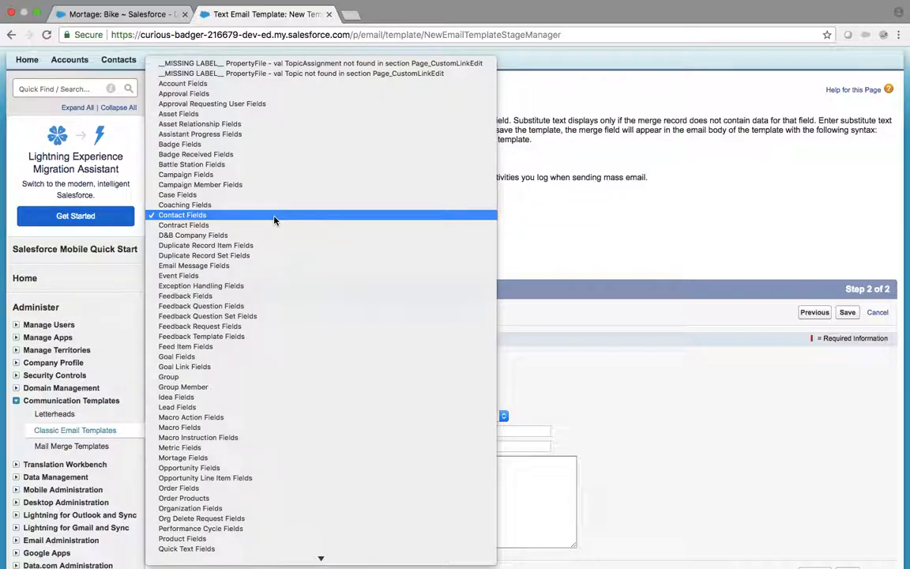
pyautogui.press('m')
pyautogui.press('o')
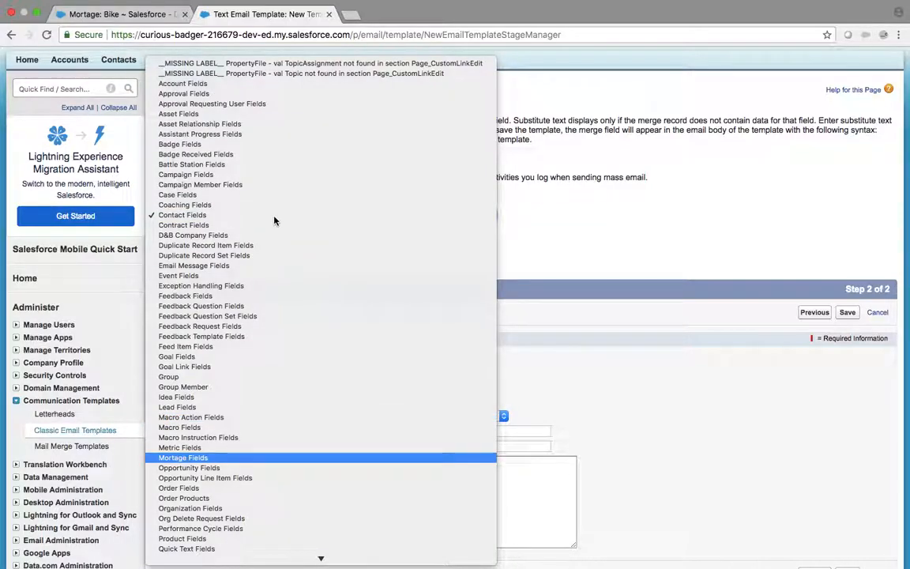
pyautogui.click(202, 458)
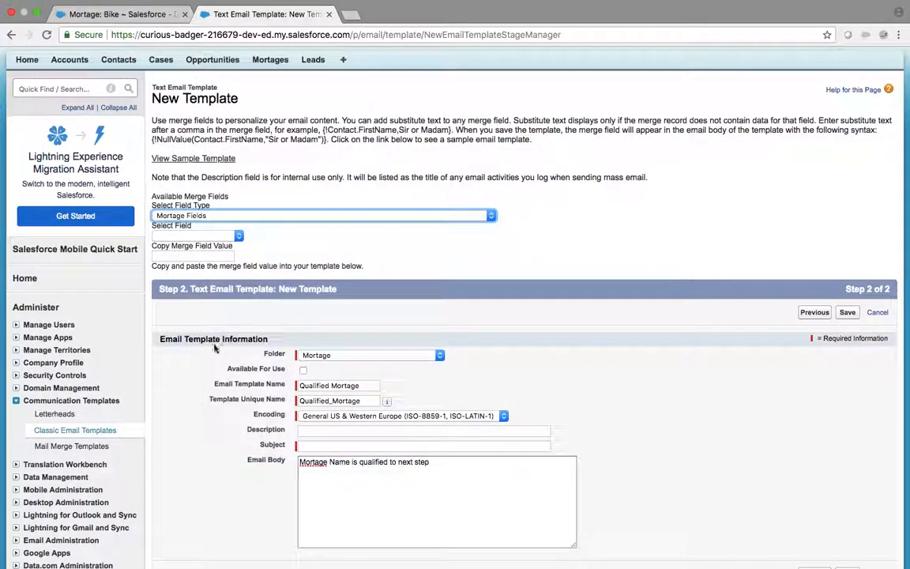
pyautogui.click(211, 236)
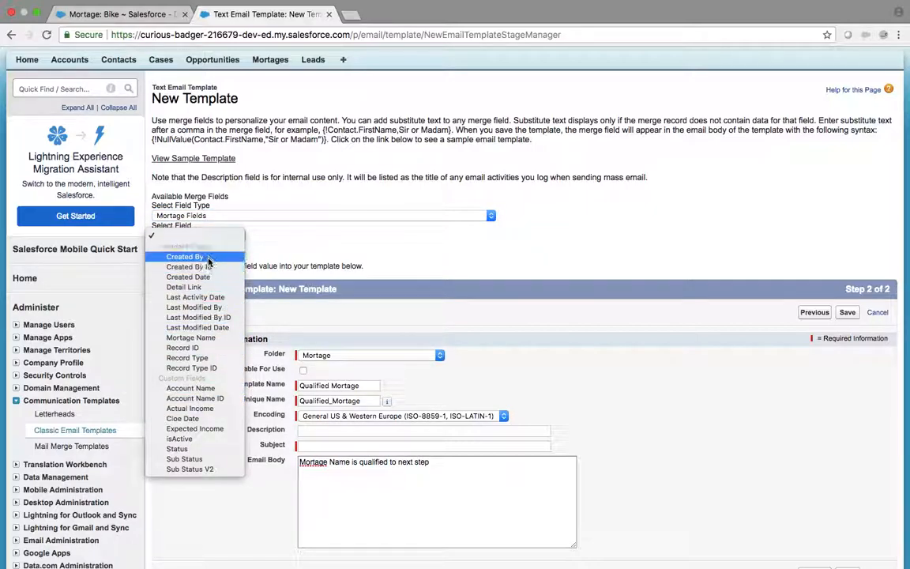
pyautogui.click(207, 338)
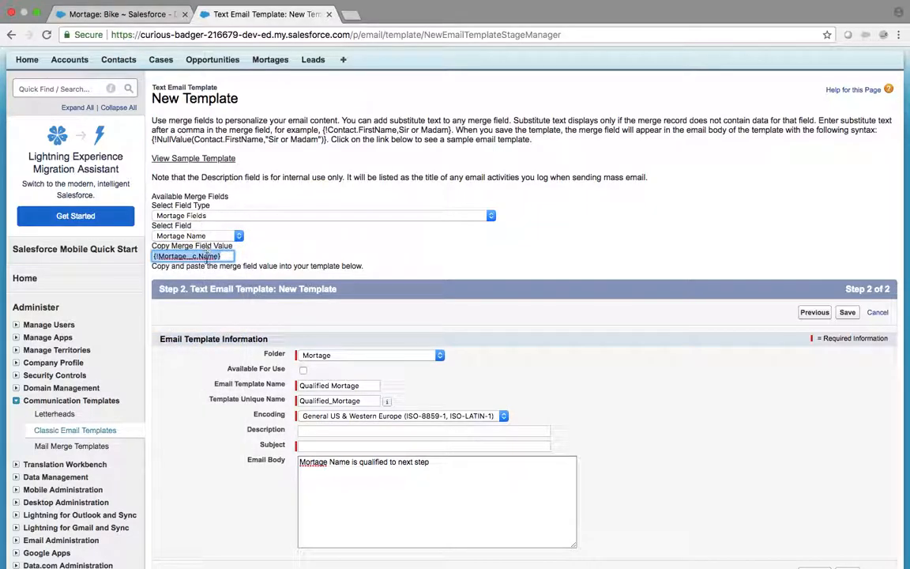
pyautogui.tripleClick(207, 256)
pyautogui.press('super+c')
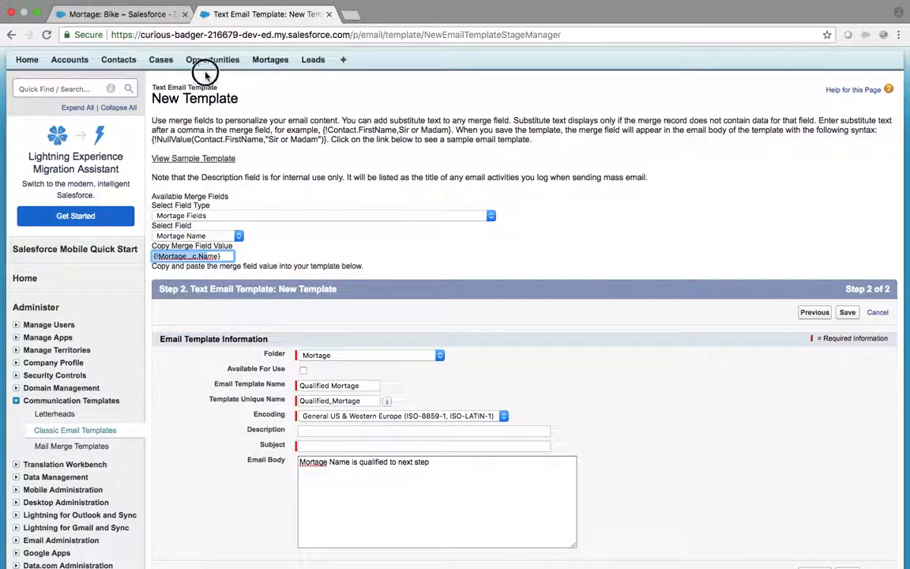
pyautogui.scroll(-5, 203, 73)
pyautogui.click(310, 224)
pyautogui.press('super+v')
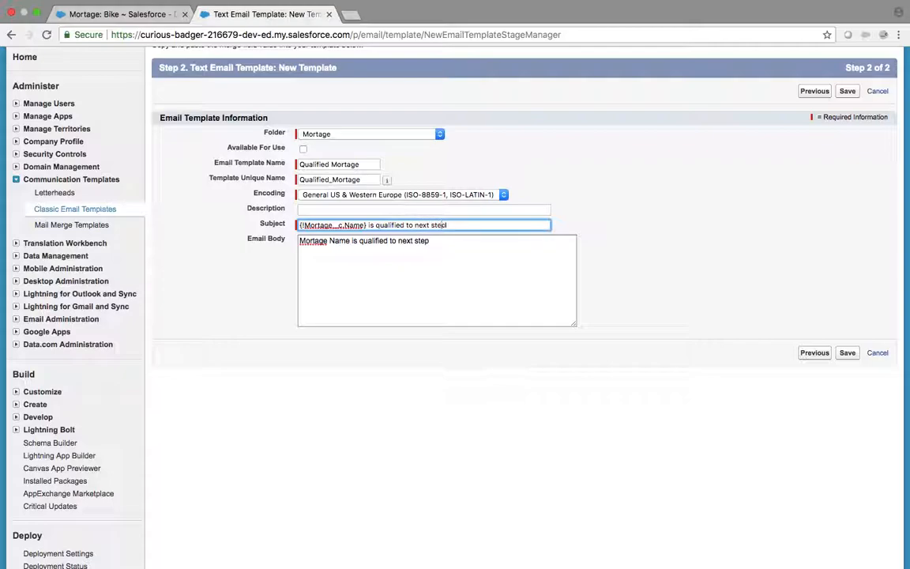
# Step: Clear all existing text from the email body
pyautogui.click(317, 264)
pyautogui.hotkey('ctrl', 'a')
pyautogui.press('BackSpace')
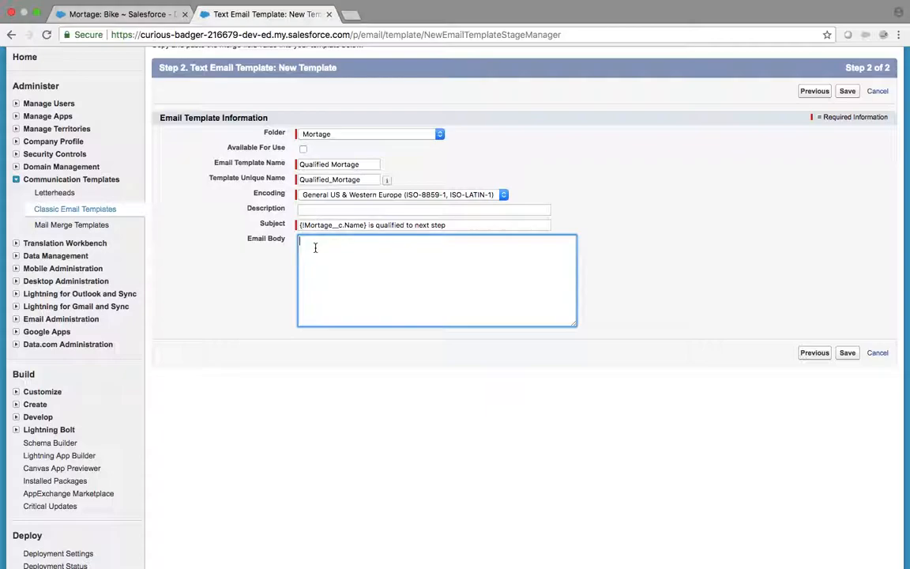
# Step: After rechecking the Bike record, begin the body greeting with 'H'
pyautogui.click(112, 13)
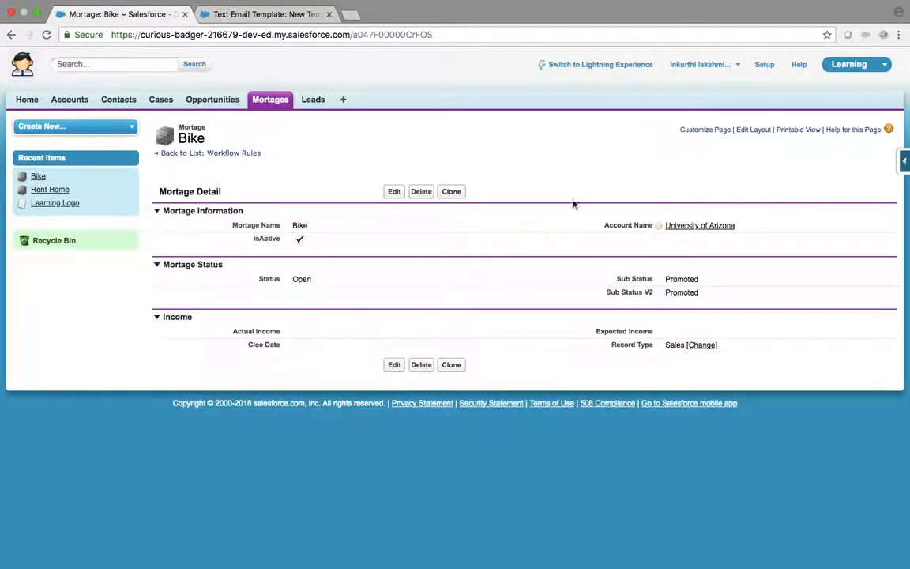
pyautogui.click(282, 15)
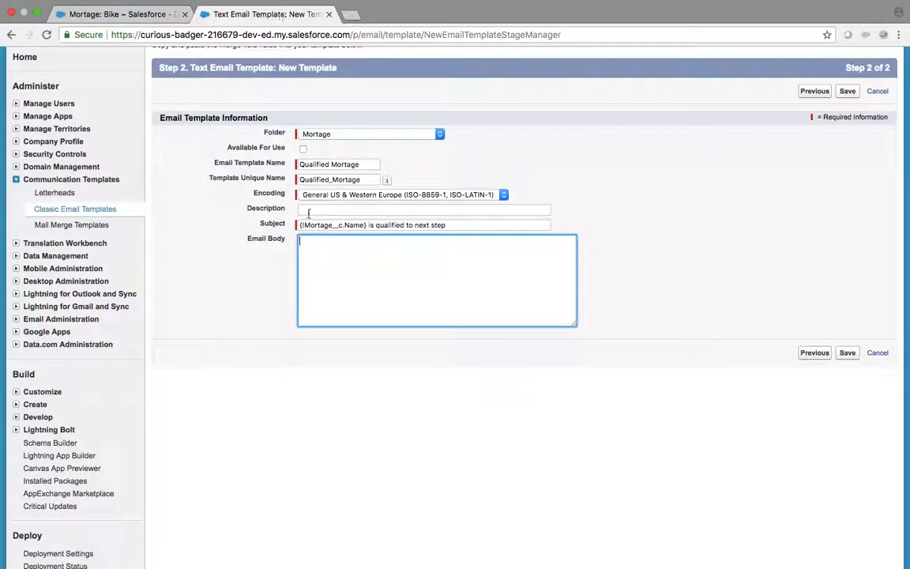
pyautogui.write('H')
pyautogui.moveTo(300, 225); pyautogui.dragTo(330, 484)
pyautogui.click(757, 226)
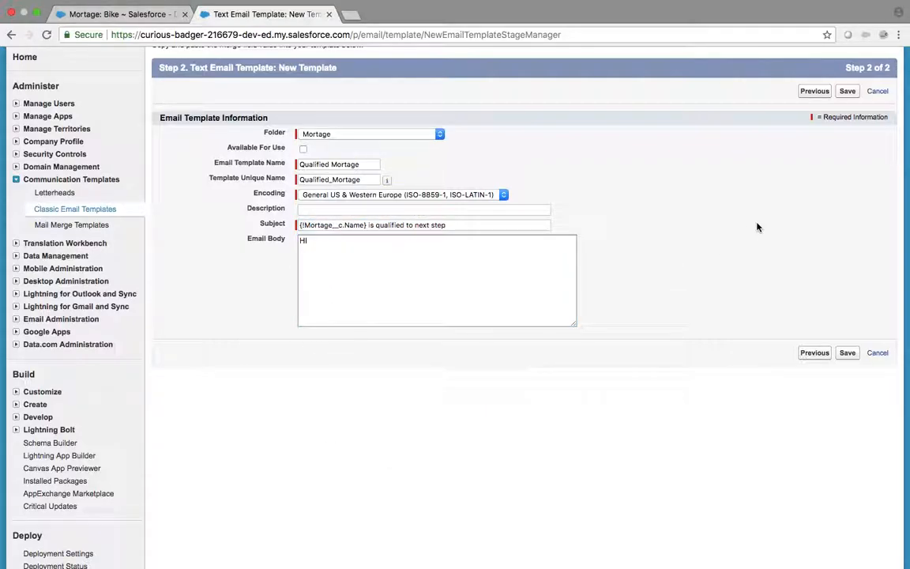
pyautogui.moveTo(757, 226); pyautogui.dragTo(776, 430)
pyautogui.scroll(4, 725, 287)
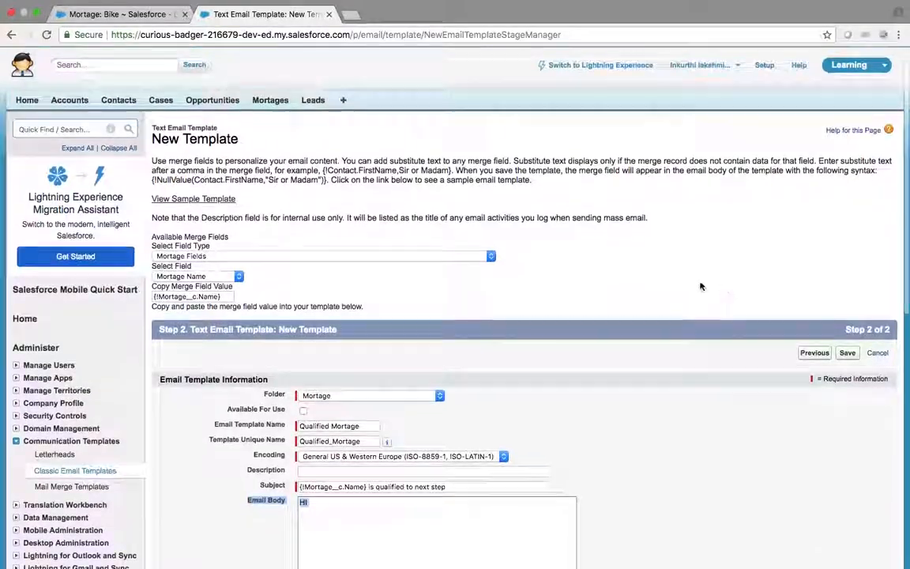
# Step: Insert the Account Name merge field into the greeting line
pyautogui.click(191, 276)
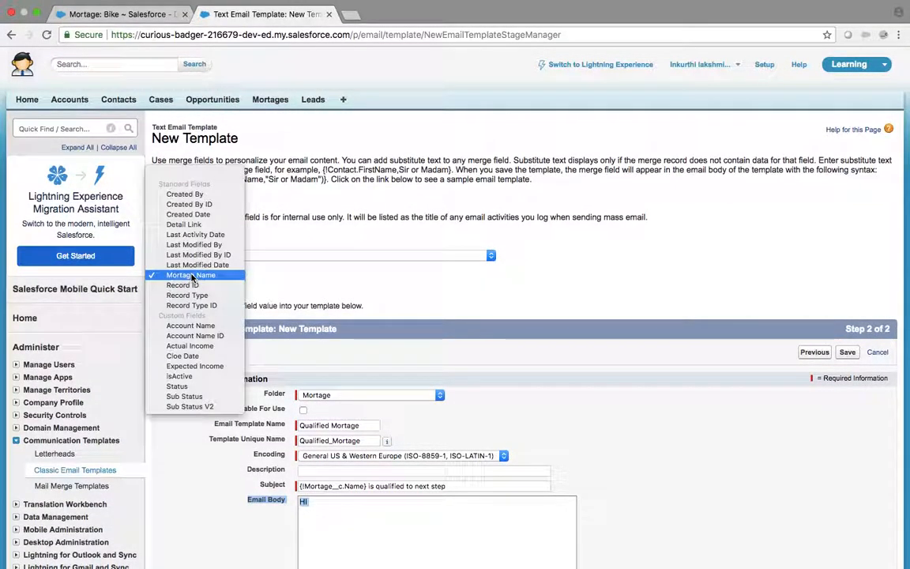
pyautogui.click(197, 326)
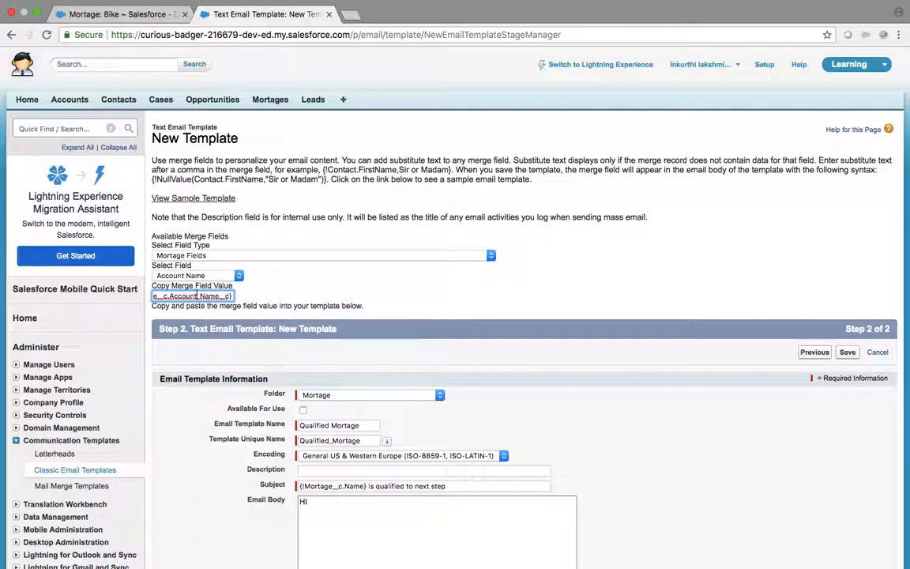
pyautogui.tripleClick(196, 295)
pyautogui.hotkey('ctrl', 'c')
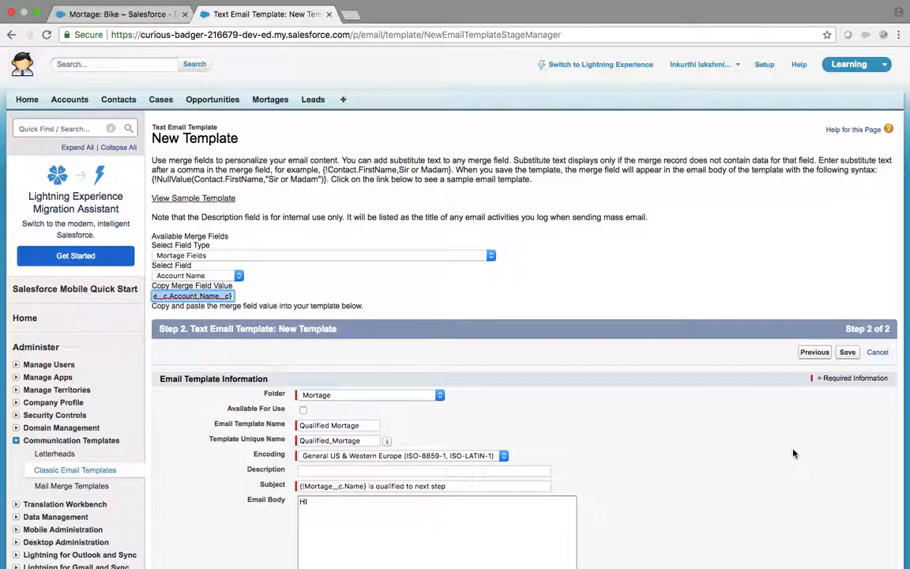
pyautogui.scroll(-5, 793, 451)
pyautogui.click(349, 296)
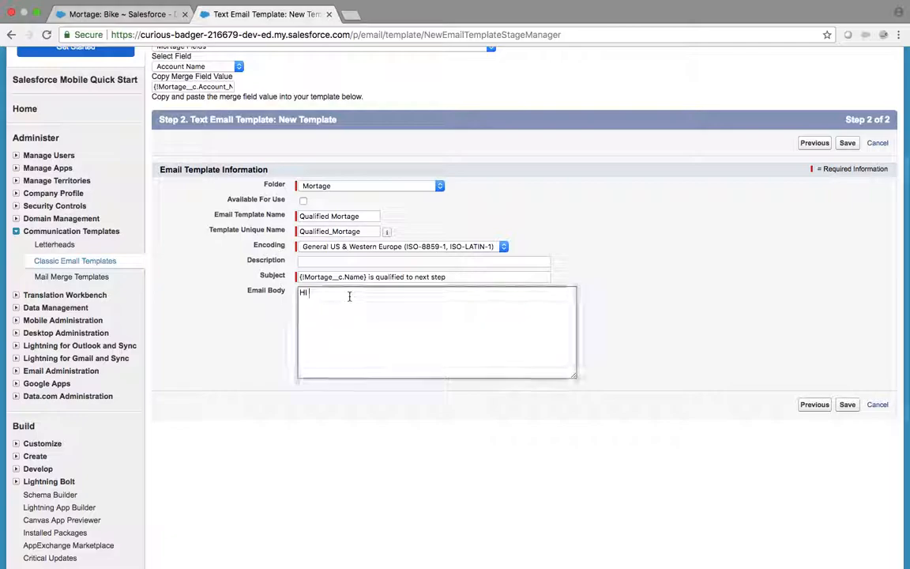
pyautogui.hotkey('ctrl', 'v')
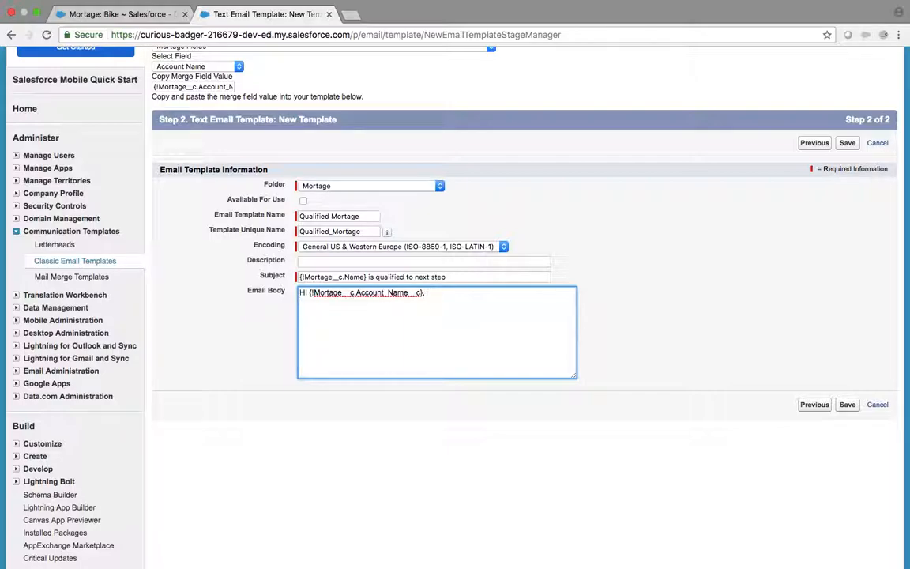
# Step: Add the qualification message and a 'REgards' sign-off line for the team
pyautogui.write('r')
pyautogui.press('BackSpace')
pyautogui.write('tage os qualifed for another level')
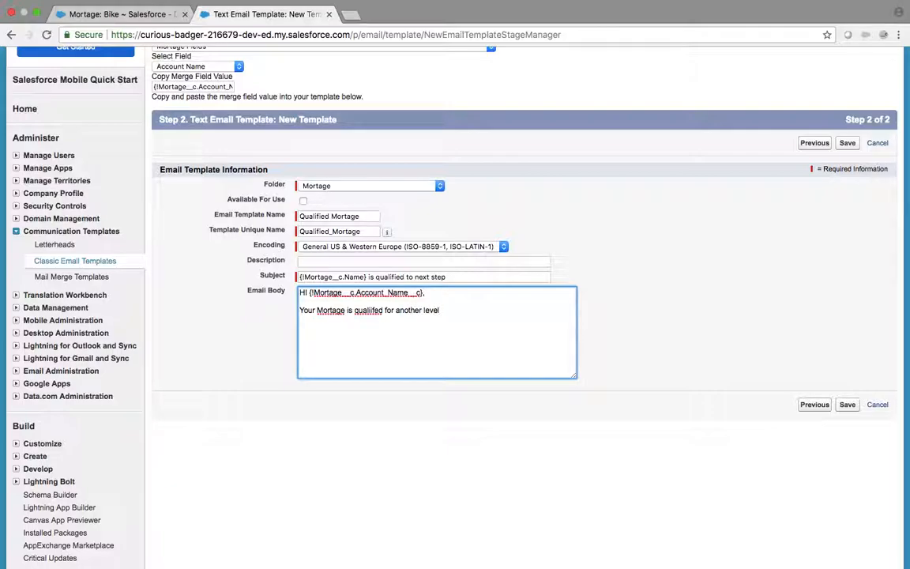
pyautogui.write('REgards')
pyautogui.press('Return')
# Step: Save the Qualified Mortage template, then tick Available For Use and save again
pyautogui.click(849, 406)
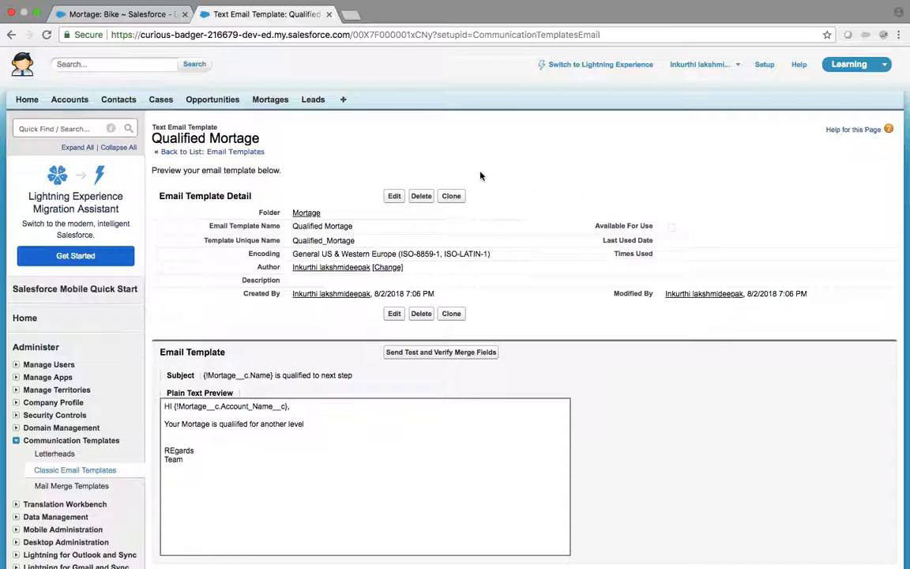
pyautogui.click(395, 197)
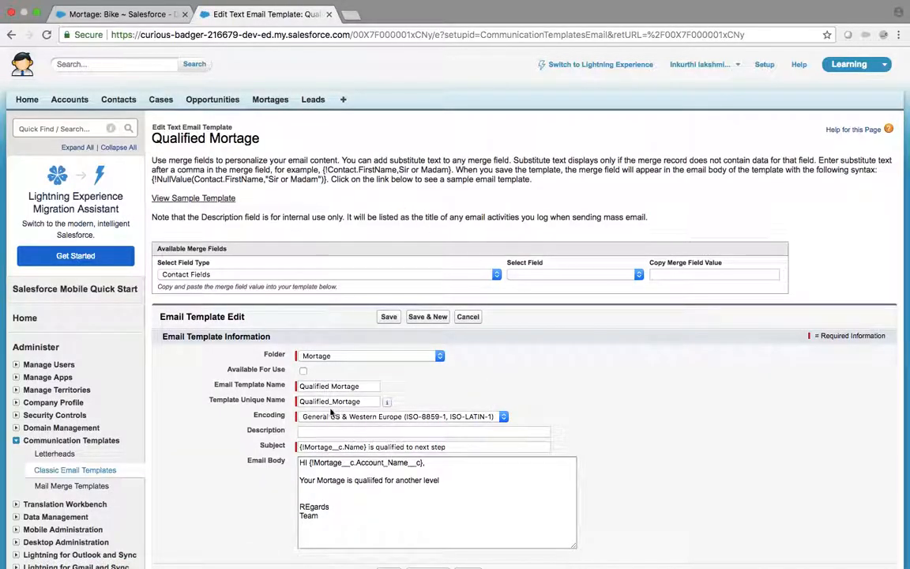
pyautogui.click(304, 372)
pyautogui.click(388, 317)
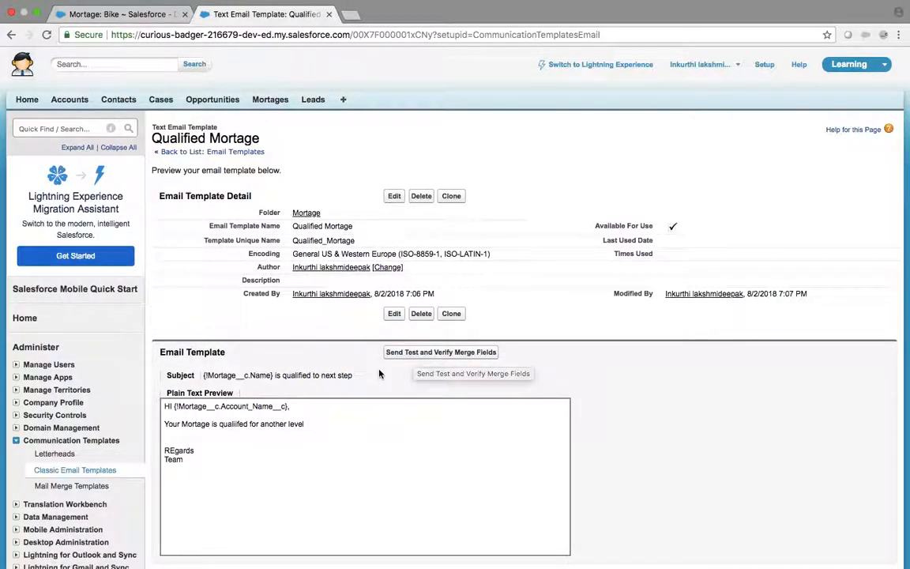
# Step: Preview the template's merge fields with Account as related type and University of Arizona selected
pyautogui.click(432, 353)
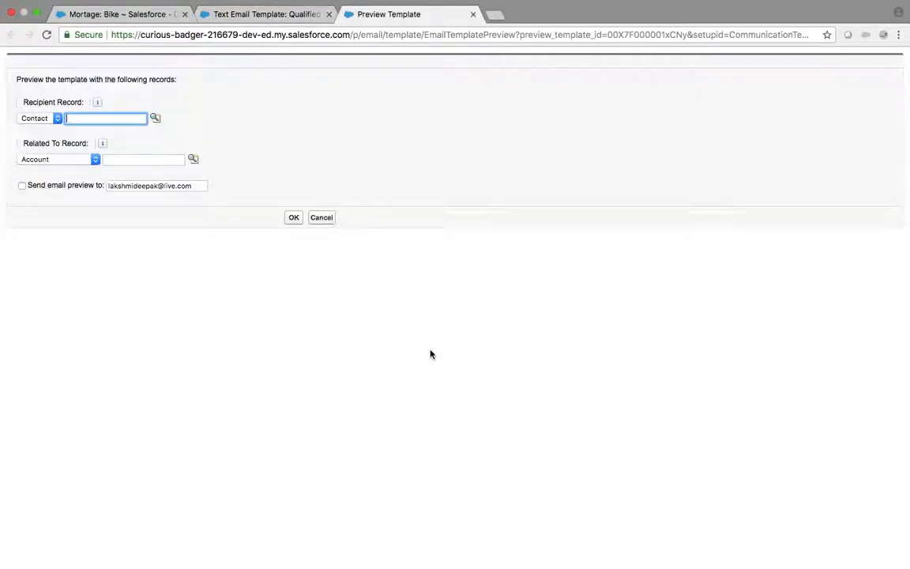
pyautogui.click(82, 160)
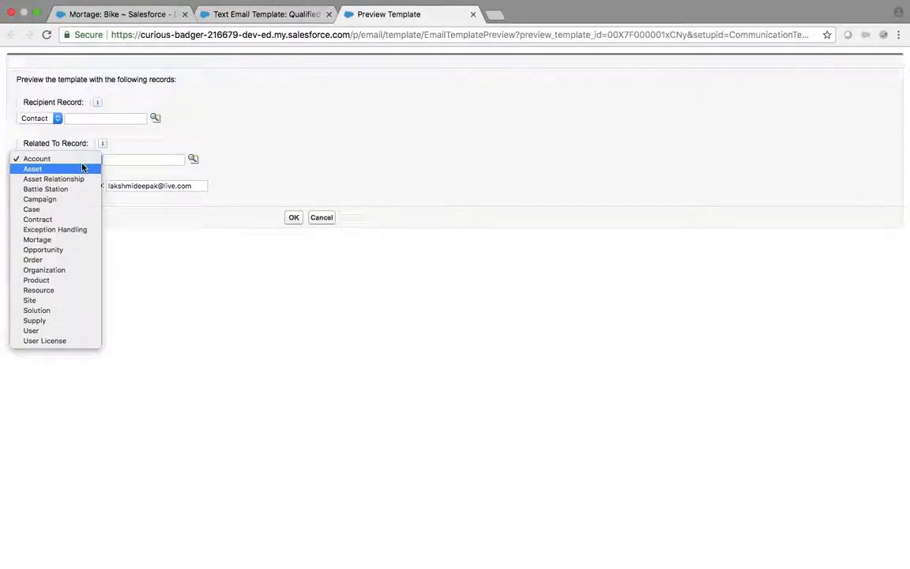
pyautogui.press('r')
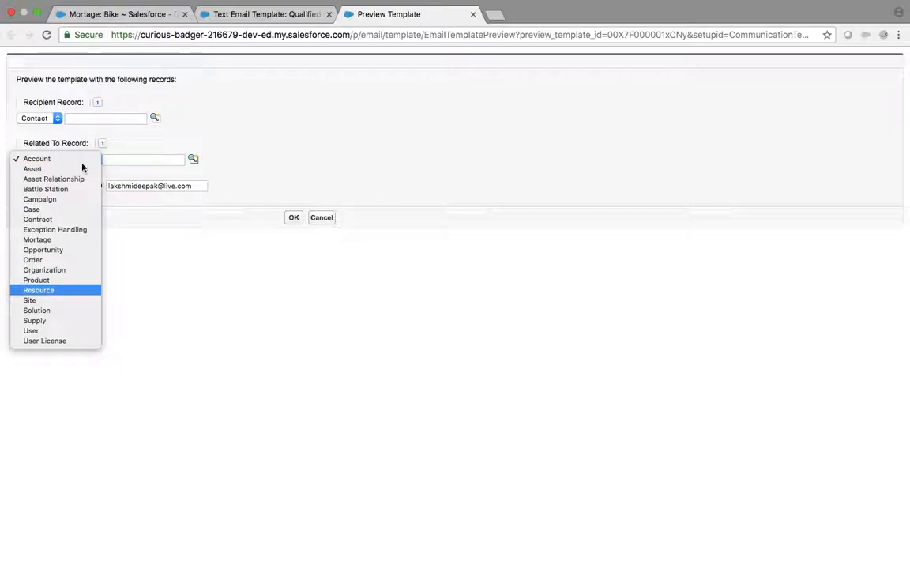
pyautogui.press('Down')
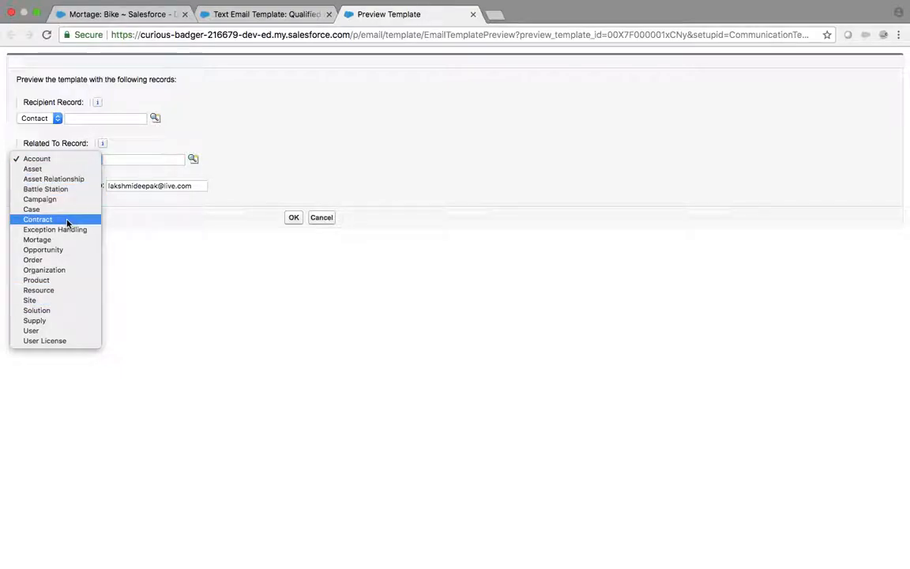
pyautogui.click(345, 82)
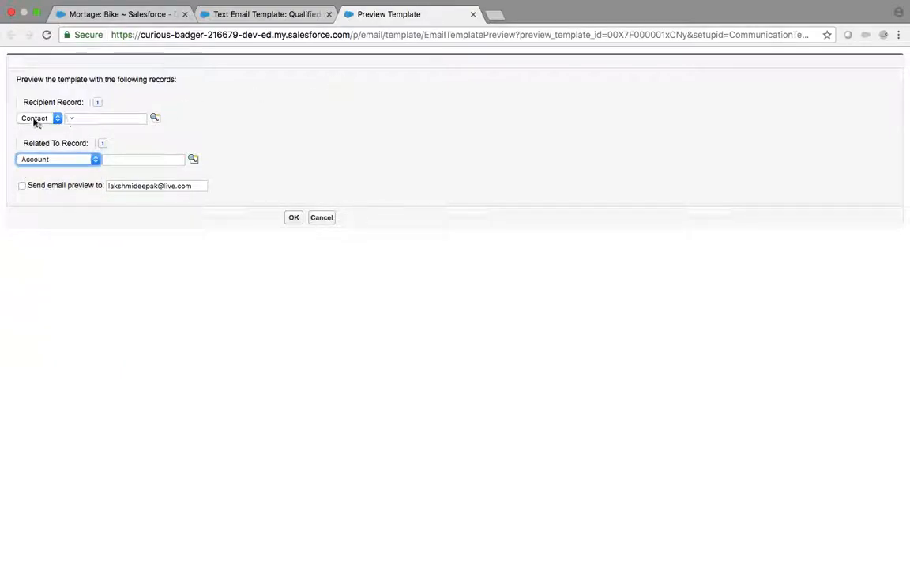
pyautogui.click(35, 119)
pyautogui.click(324, 103)
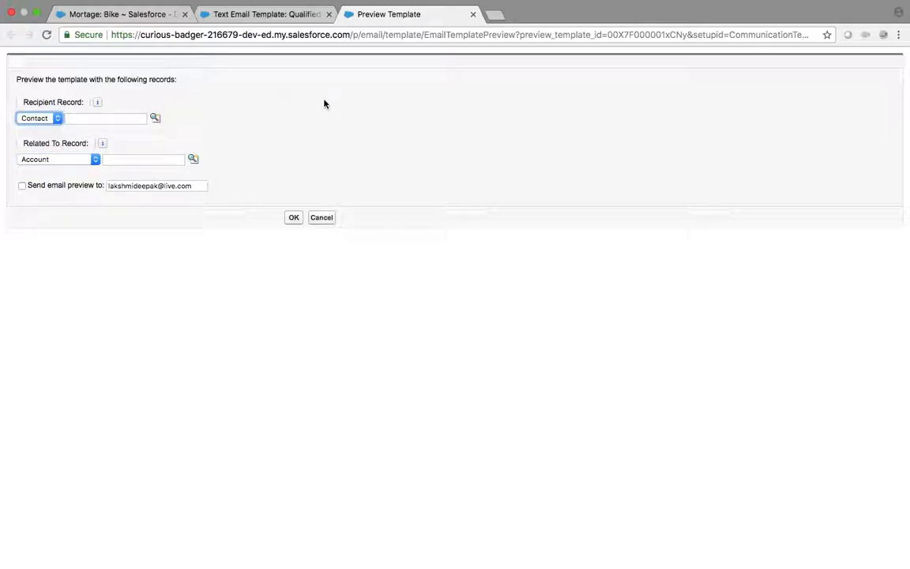
pyautogui.click(95, 160)
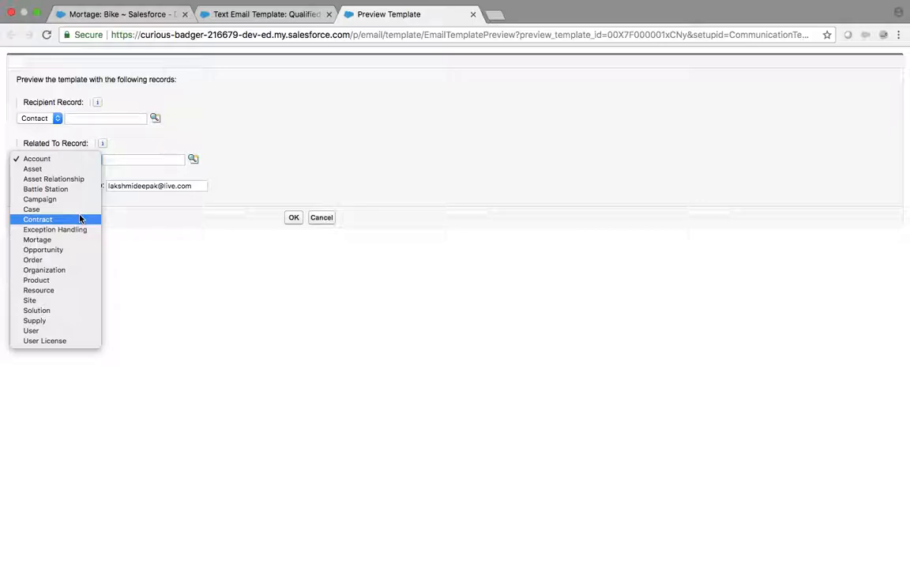
pyautogui.click(37, 159)
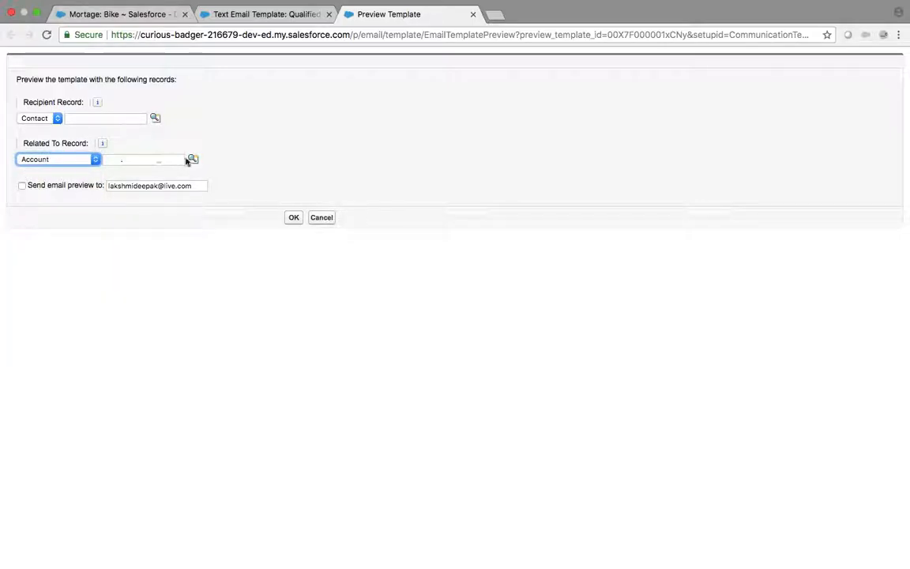
pyautogui.click(193, 161)
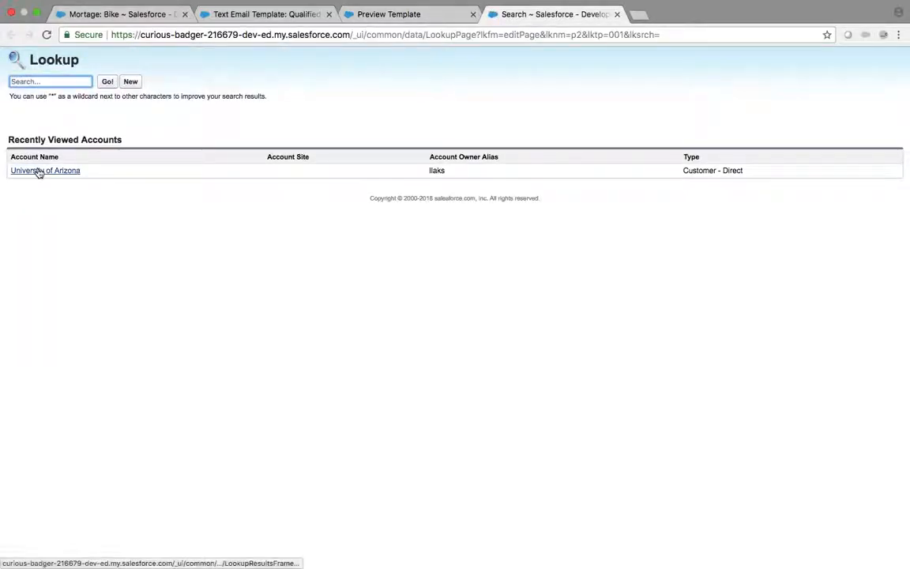
pyautogui.click(38, 171)
pyautogui.click(294, 218)
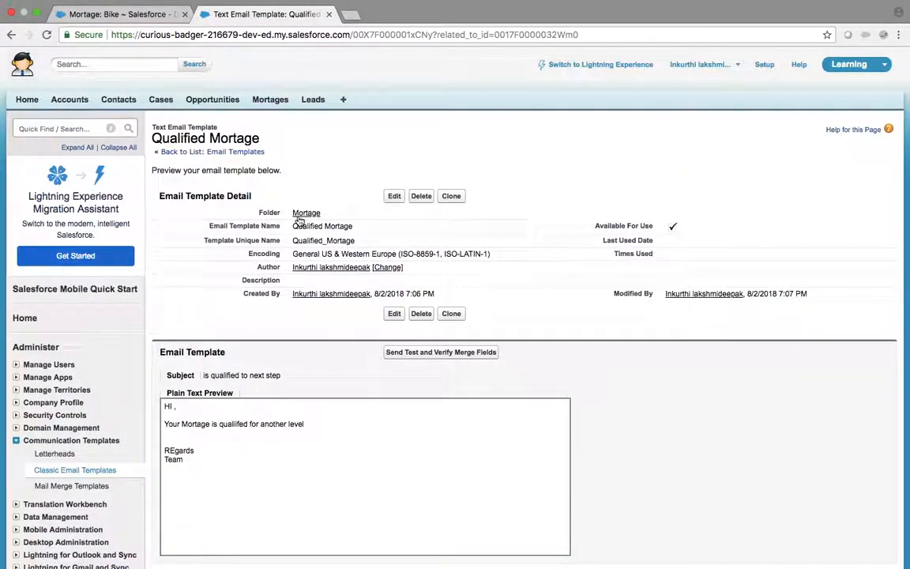
# Step: Reopen the merge field preview and close it without changes
pyautogui.click(430, 353)
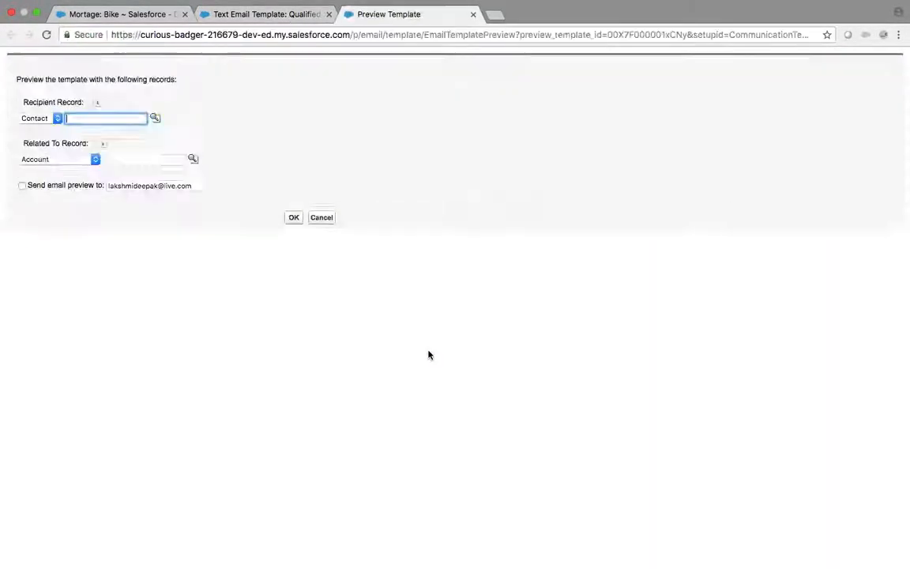
pyautogui.click(65, 161)
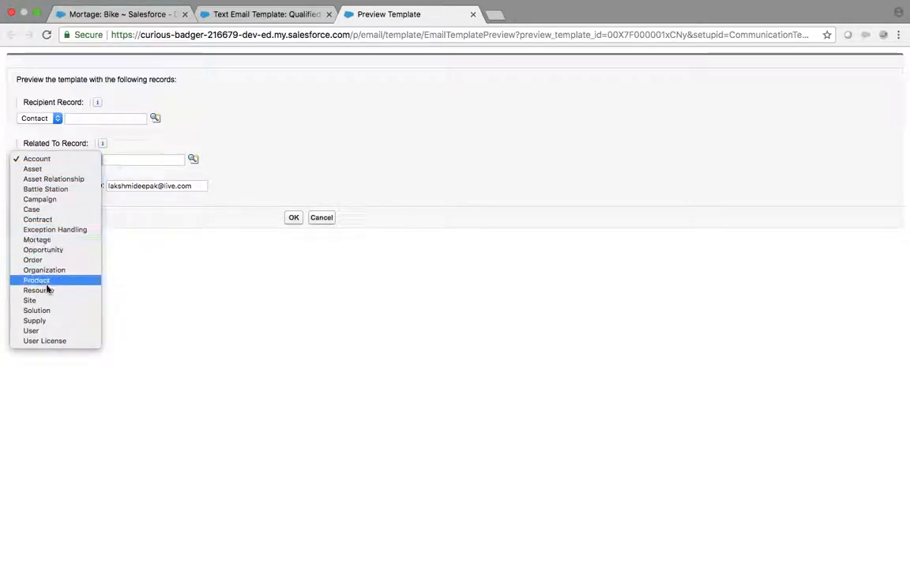
pyautogui.click(290, 184)
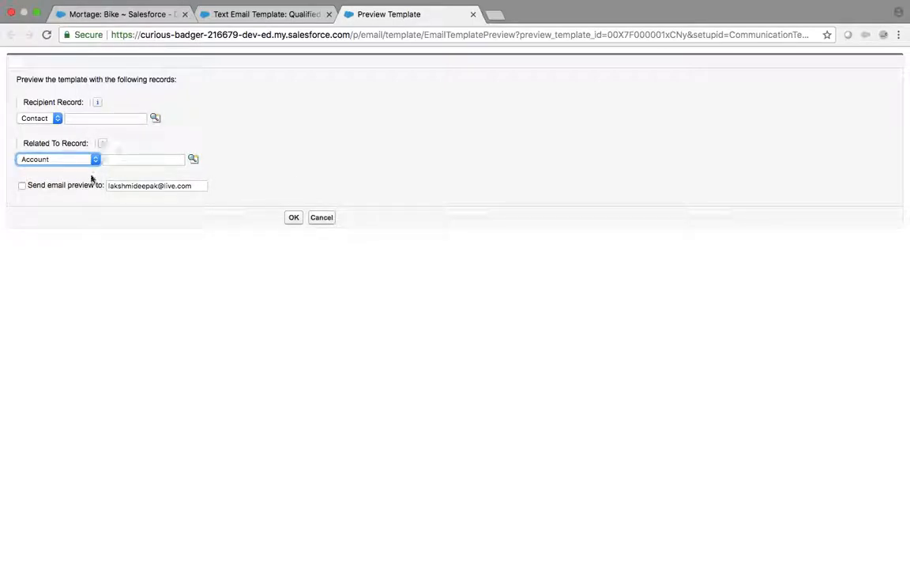
pyautogui.click(325, 219)
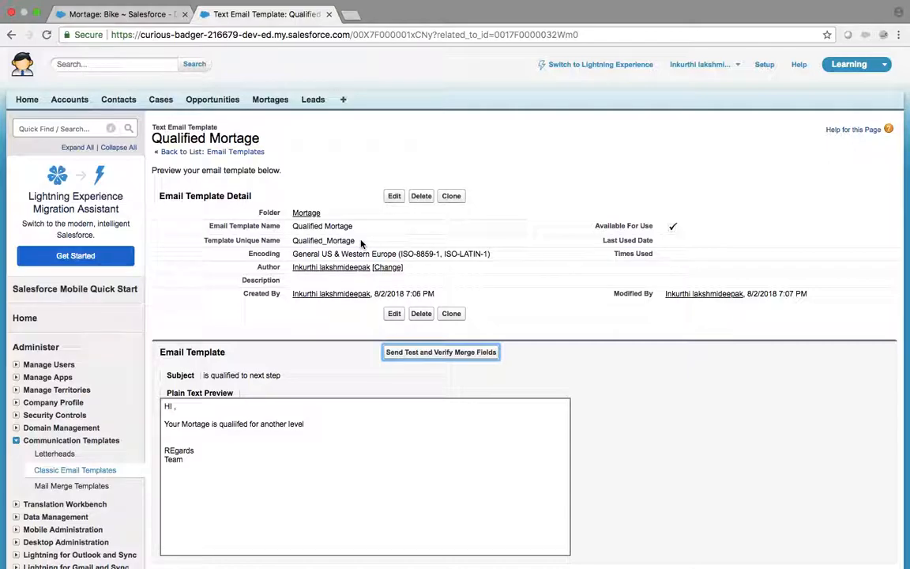
pyautogui.scroll(-1, 361, 244)
pyautogui.scroll(1, 361, 244)
pyautogui.click(55, 129)
# Step: Find the Qualified Mortage workflow rule and start a new email alert action
pyautogui.write('wo')
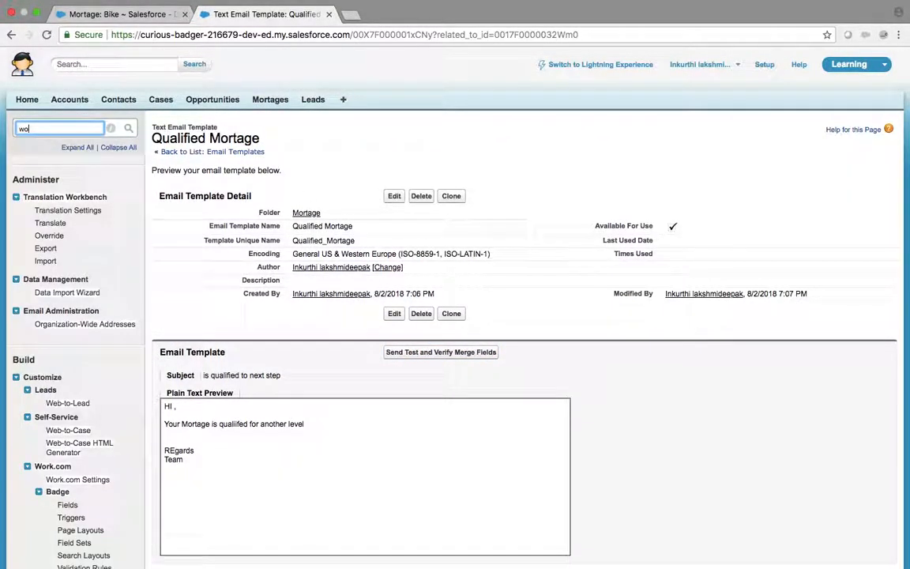
pyautogui.write('r')
pyautogui.scroll(-3, 79, 411)
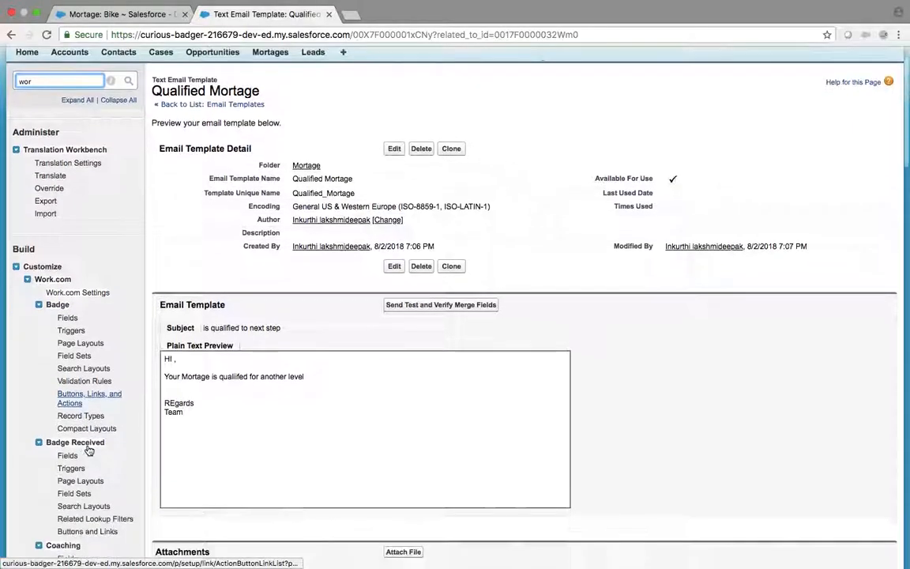
pyautogui.scroll(3, 87, 446)
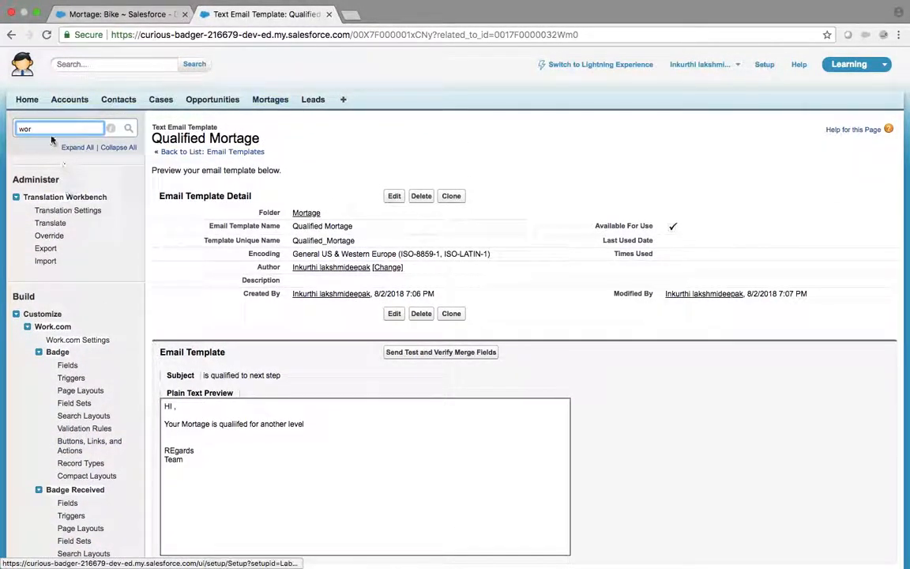
pyautogui.write('fl')
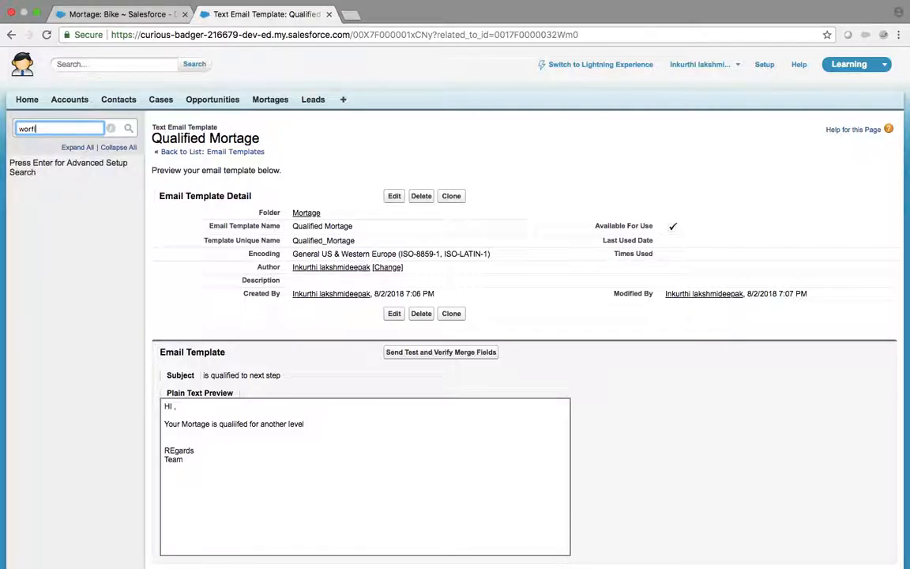
pyautogui.press('BackSpace')
pyautogui.press('BackSpace')
pyautogui.write('k')
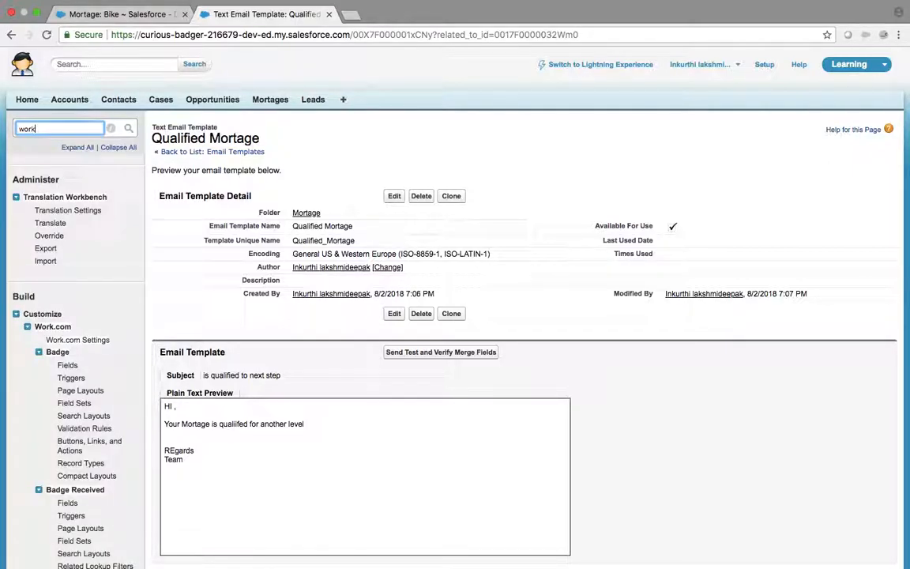
pyautogui.write('fl')
pyautogui.click(63, 222)
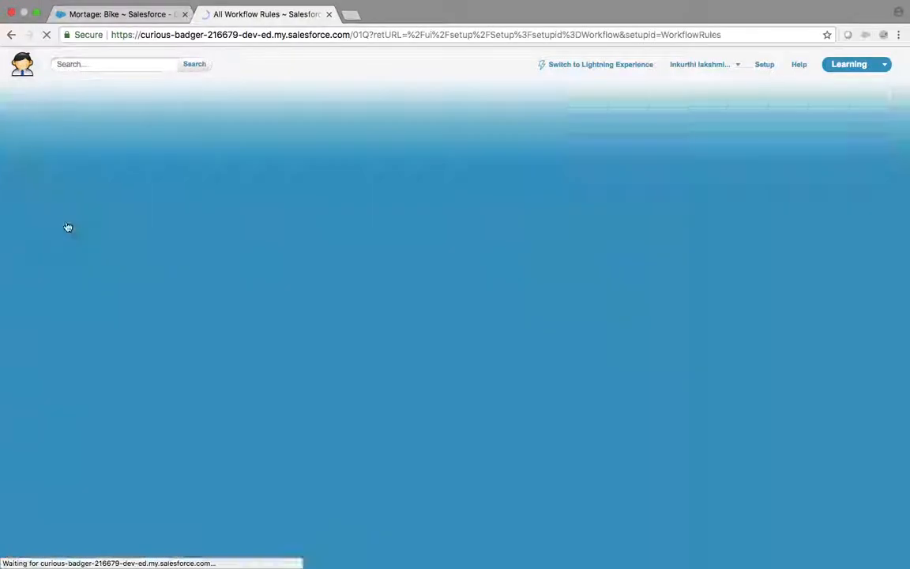
pyautogui.click(285, 298)
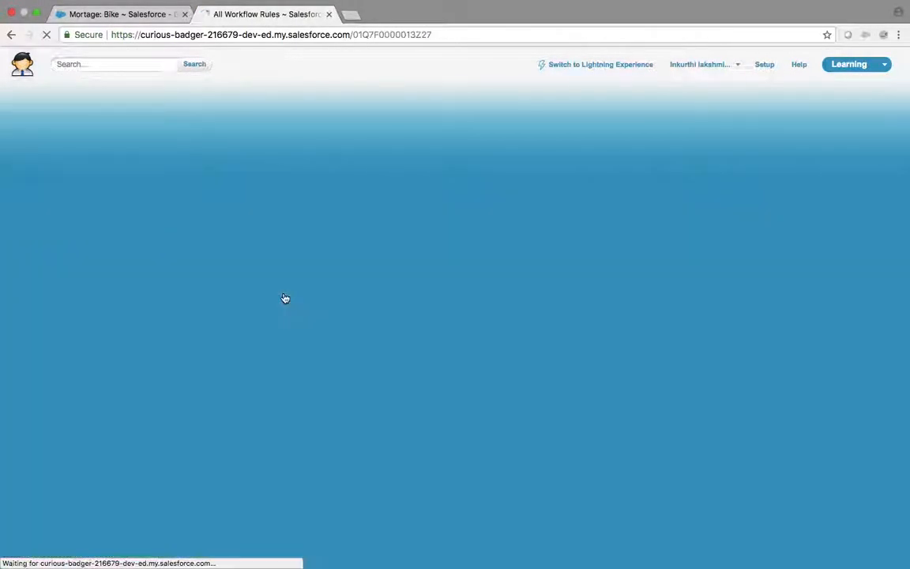
pyautogui.click(398, 309)
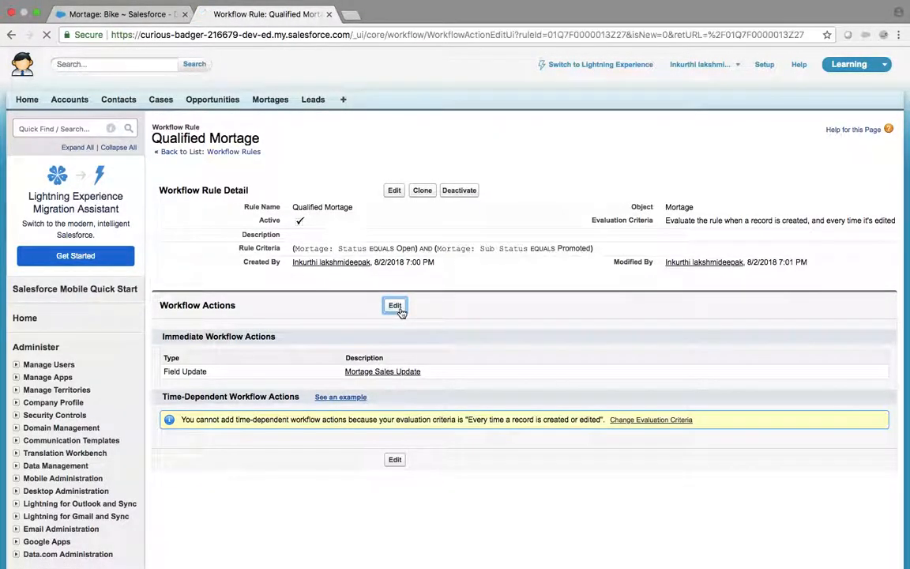
pyautogui.click(222, 332)
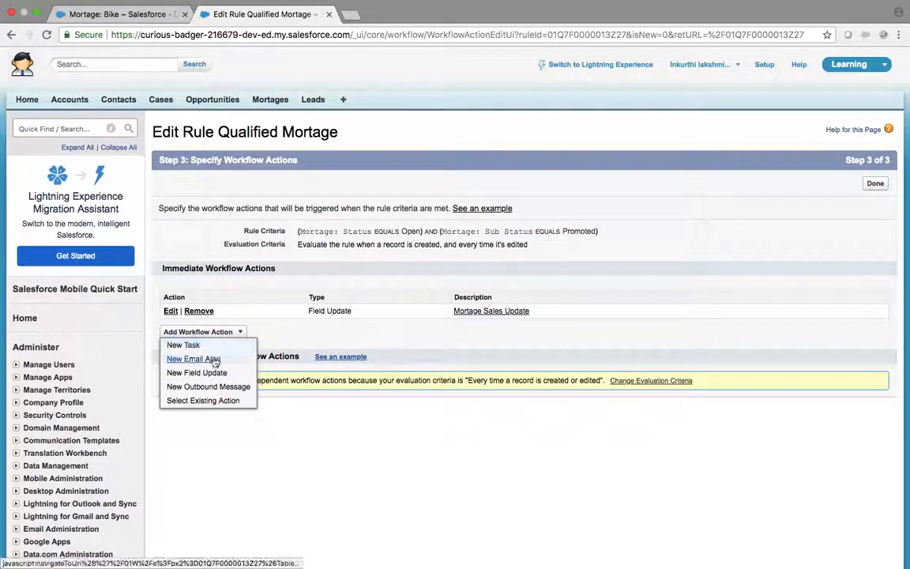
pyautogui.click(211, 359)
# Step: Describe the alert as 'Notification' with the Qualified Mortage template and Account Owner recipient
pyautogui.click(337, 219)
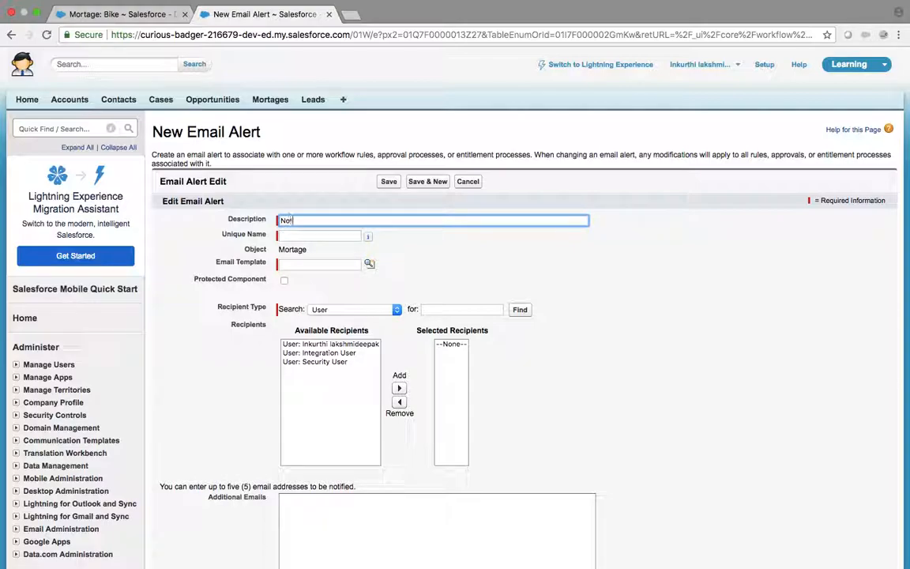
pyautogui.write('Notification')
pyautogui.press('Tab')
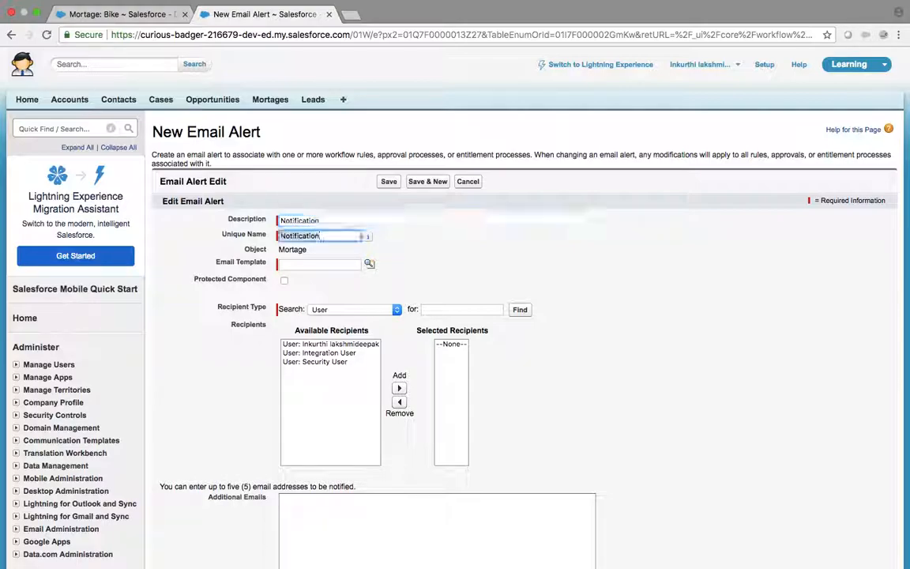
pyautogui.click(371, 266)
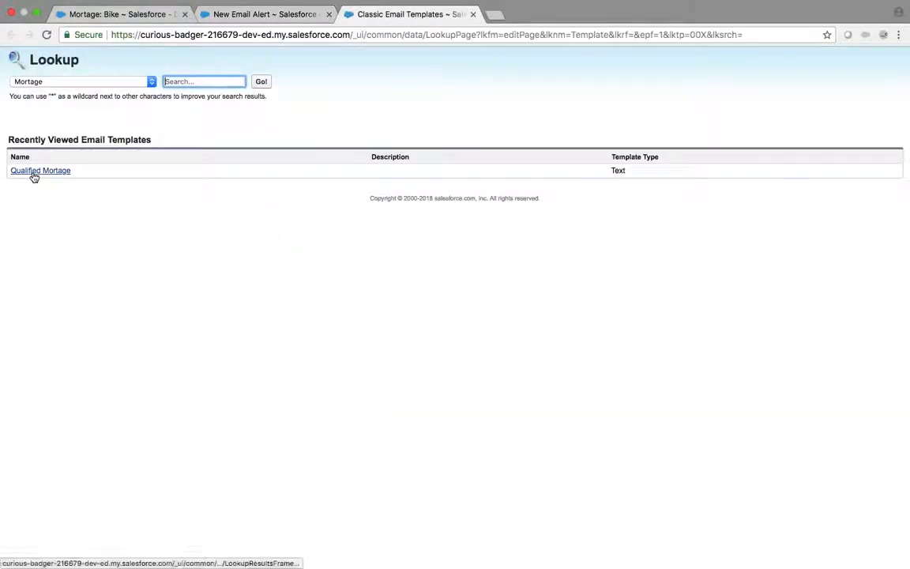
pyautogui.click(33, 172)
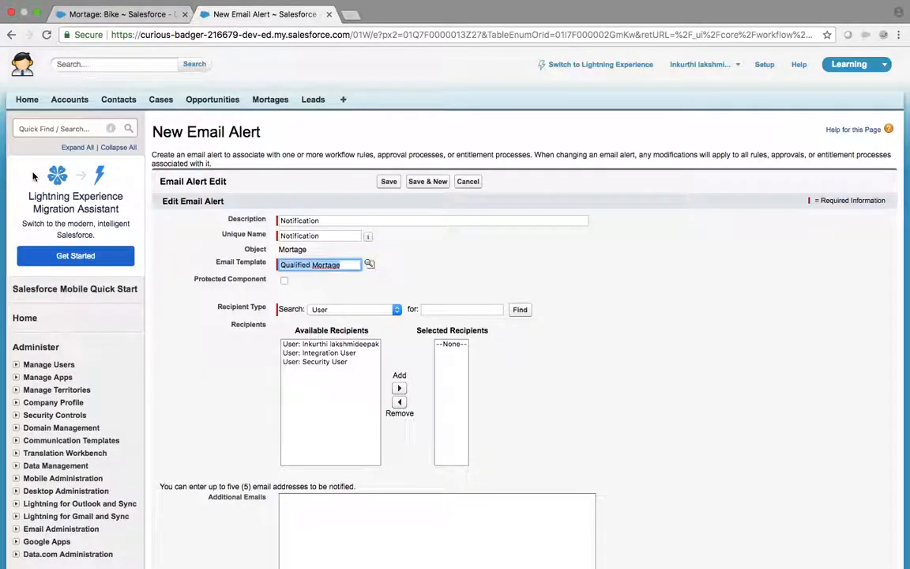
pyautogui.click(358, 310)
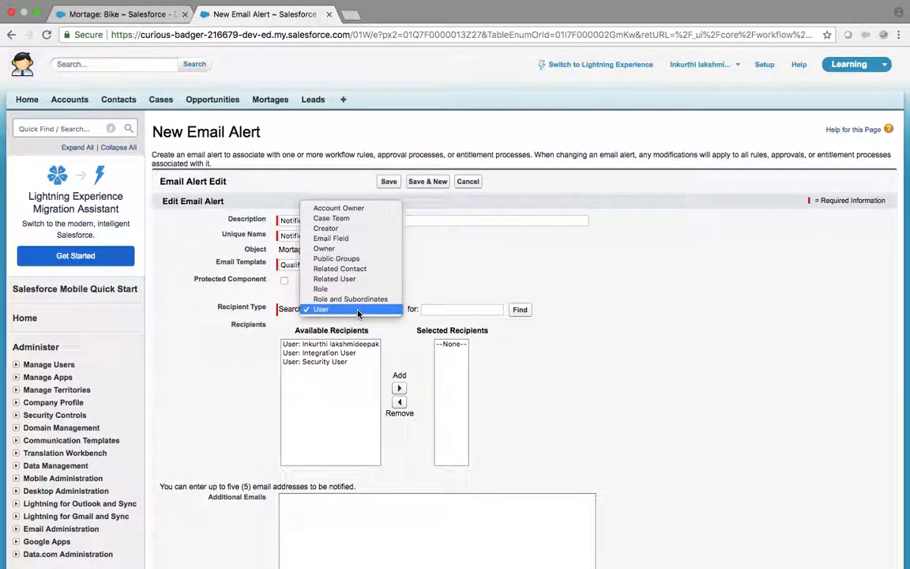
pyautogui.click(348, 208)
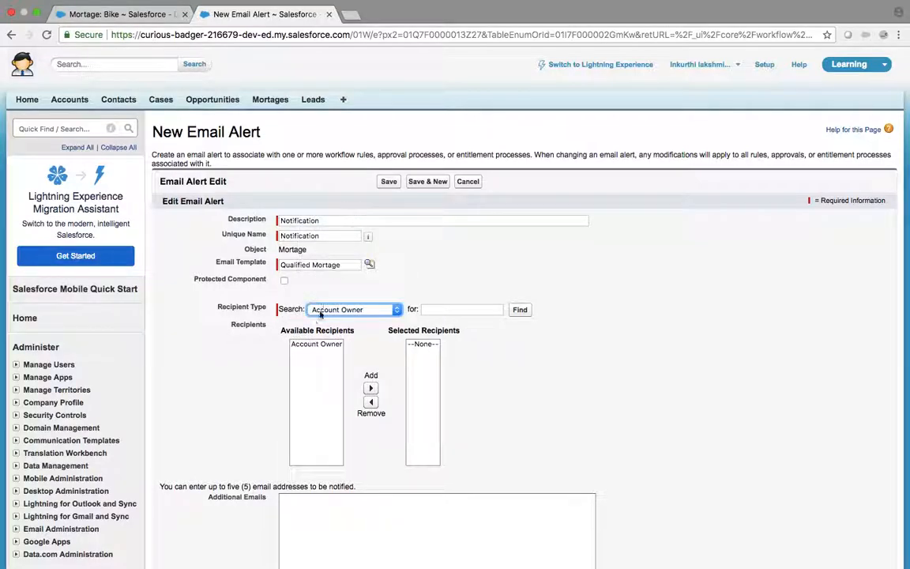
pyautogui.click(313, 344)
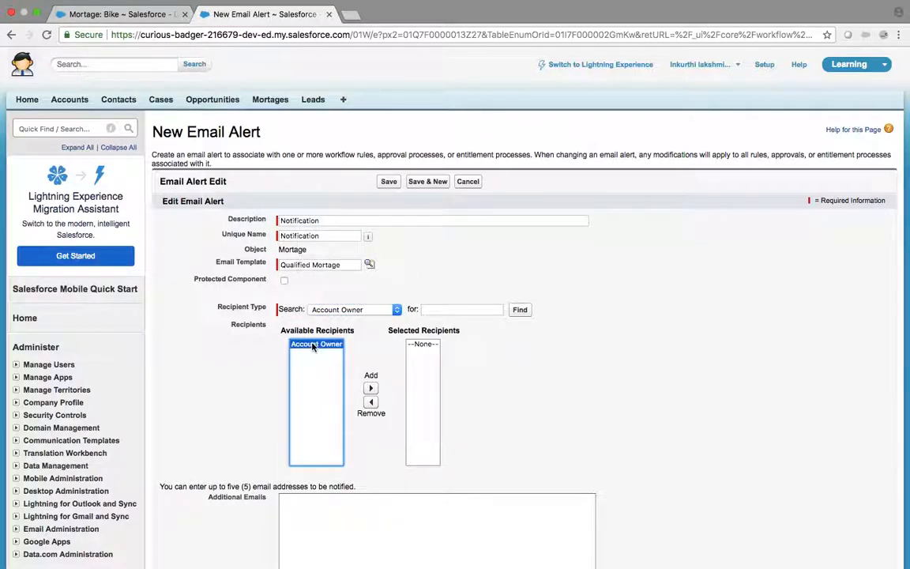
pyautogui.click(371, 389)
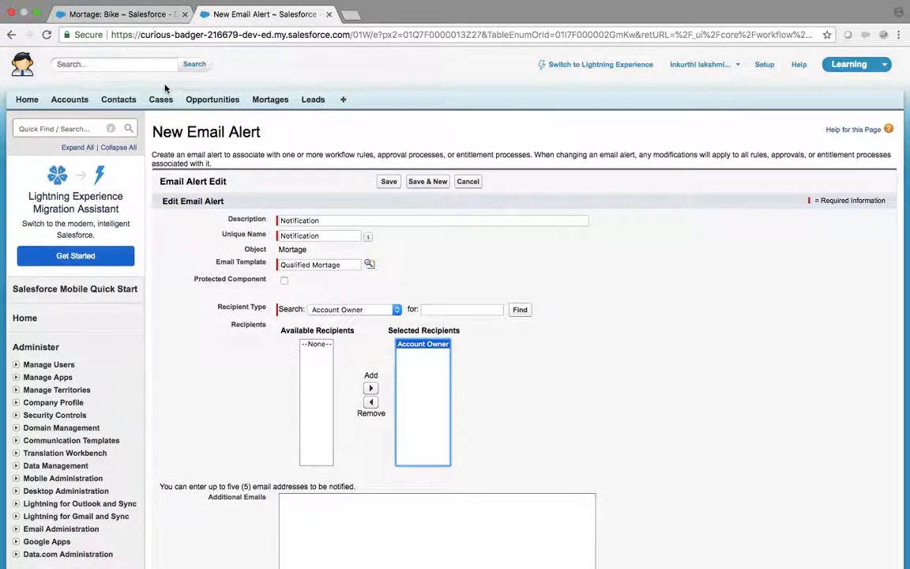
# Step: Add an additional recipient e-mail address and save the email alert
pyautogui.click(327, 509)
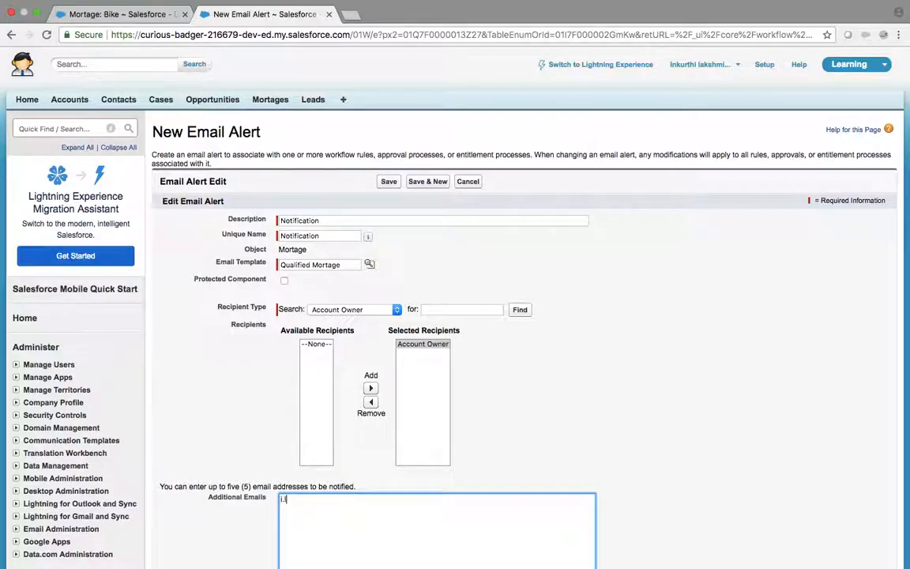
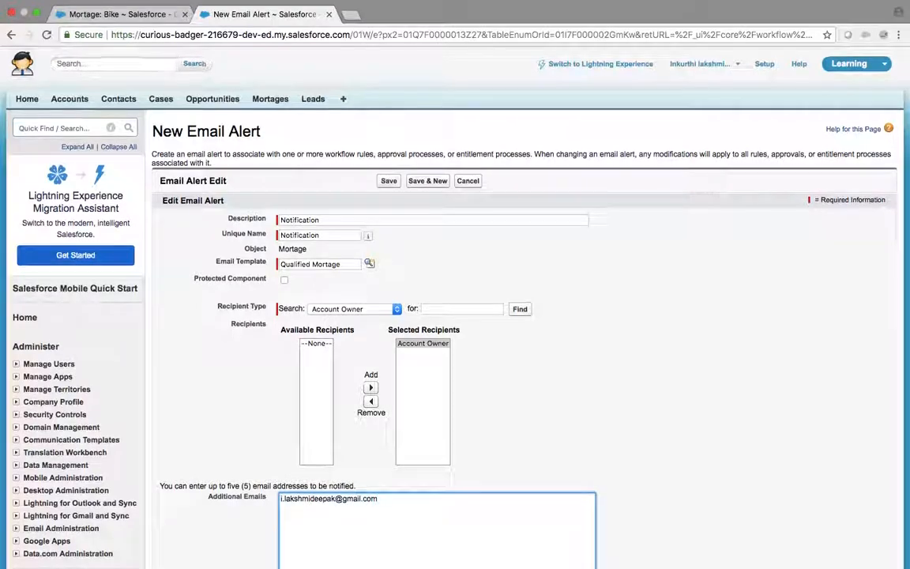
pyautogui.scroll(-5, 432, 506)
pyautogui.click(388, 450)
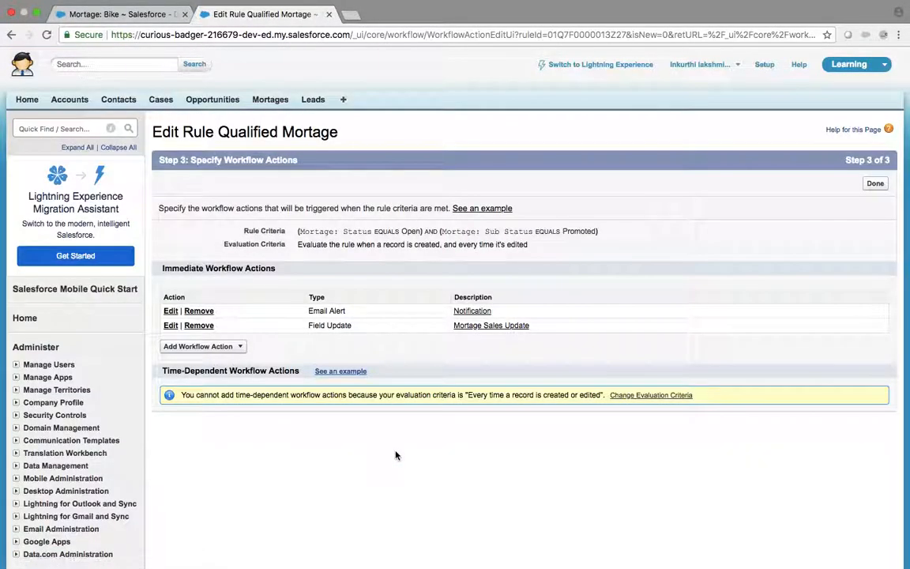
# Step: Finish the rule's actions, then set Rent Home mortgage's Sub Status to Promoted and save
pyautogui.click(877, 186)
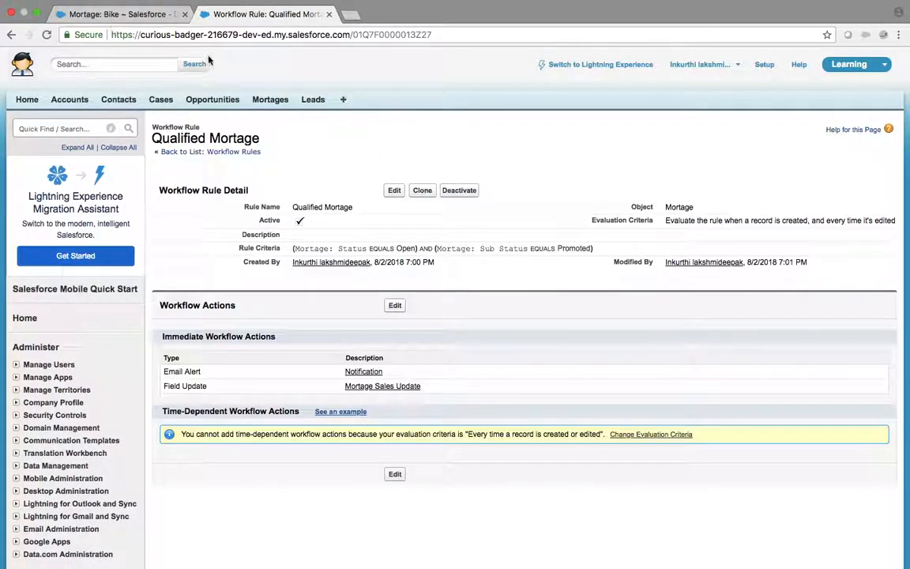
pyautogui.click(269, 98)
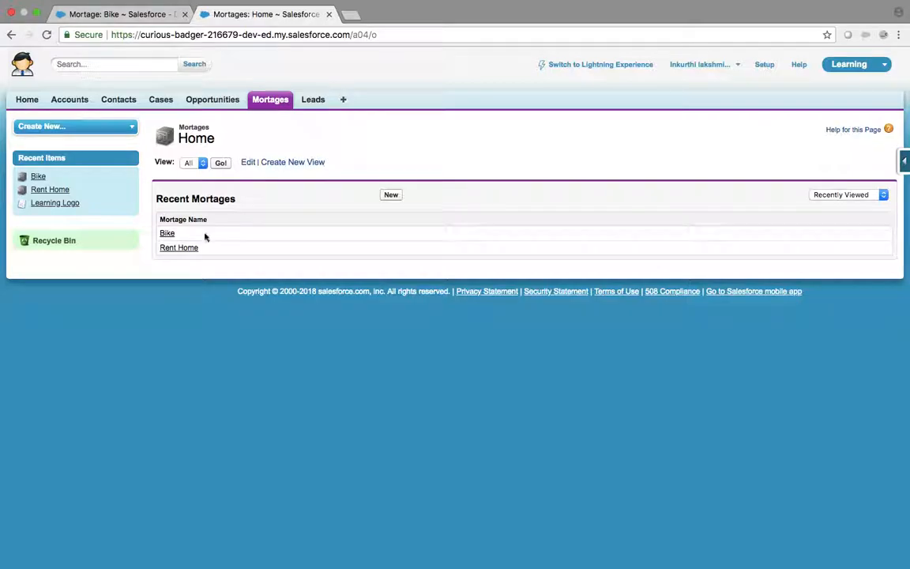
pyautogui.click(166, 234)
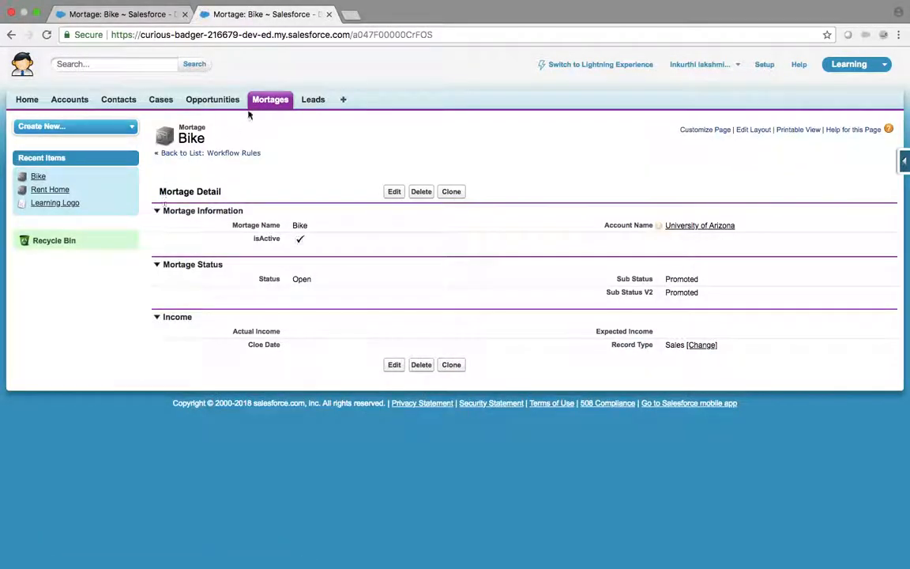
pyautogui.click(253, 97)
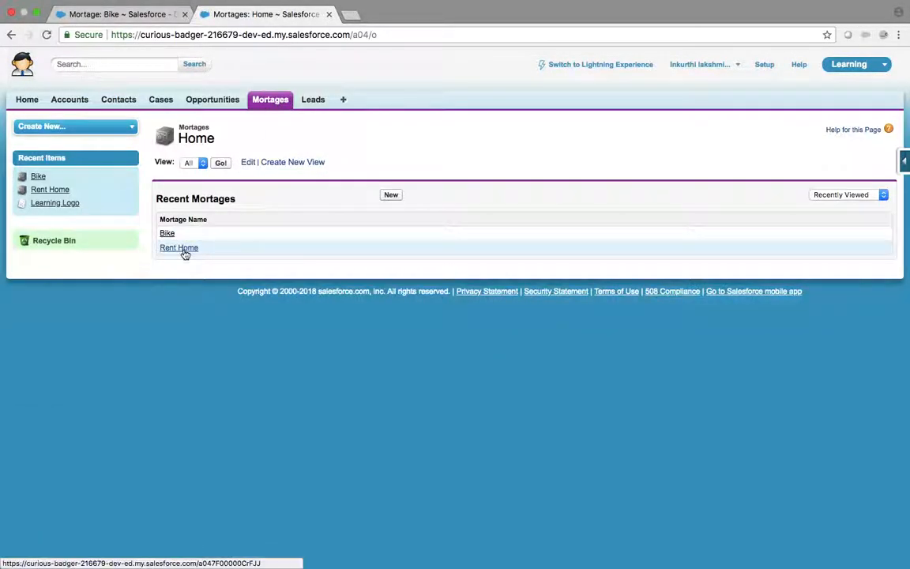
pyautogui.click(184, 249)
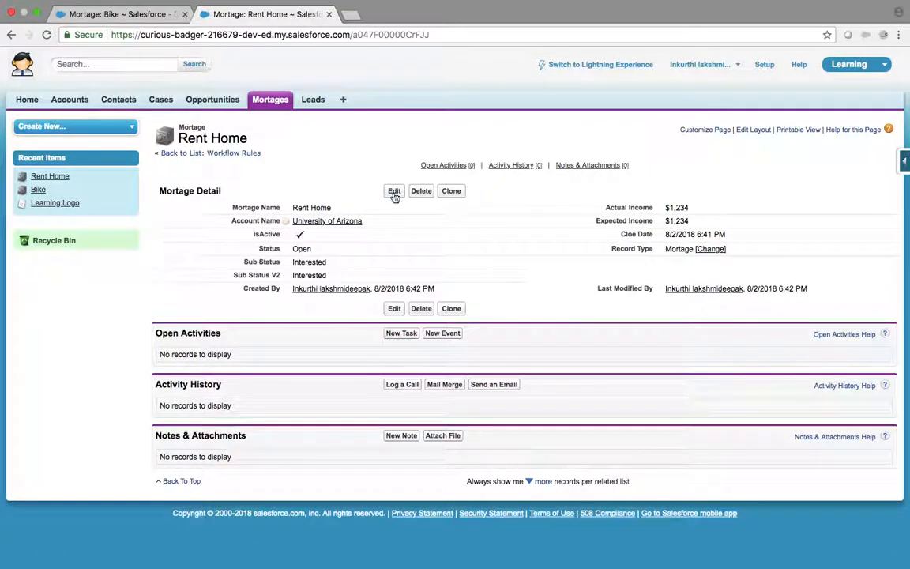
pyautogui.click(394, 192)
pyautogui.click(324, 274)
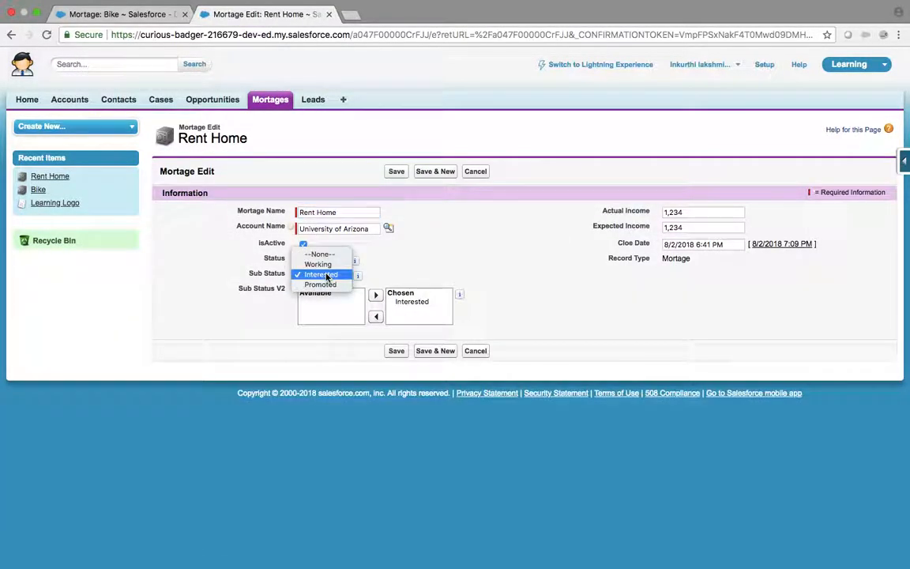
pyautogui.click(321, 285)
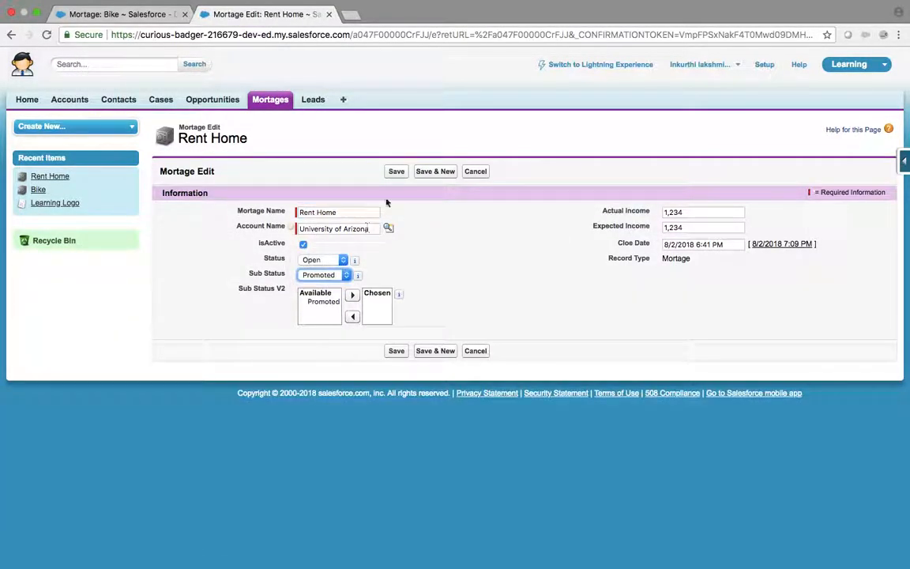
pyautogui.click(396, 173)
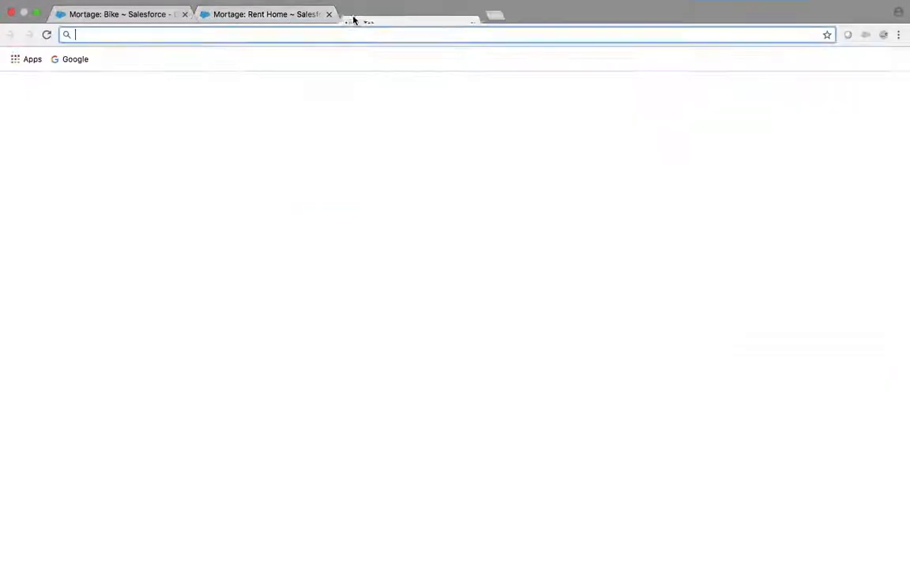
pyautogui.click(352, 15)
# Step: Load gmail.com and open the 'Rent Home is qualified to next step' alert email
pyautogui.write('gmail.com')
pyautogui.press('Return')
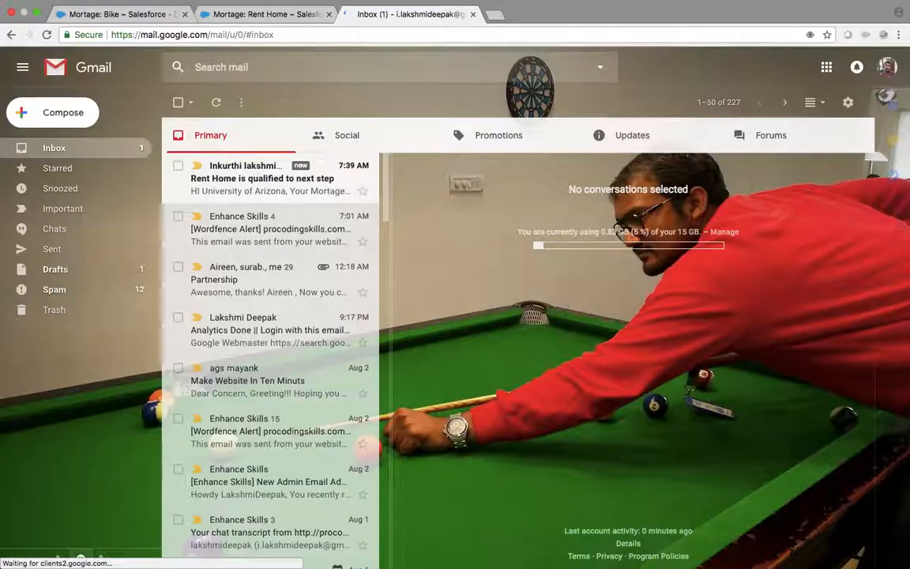
pyautogui.click(247, 191)
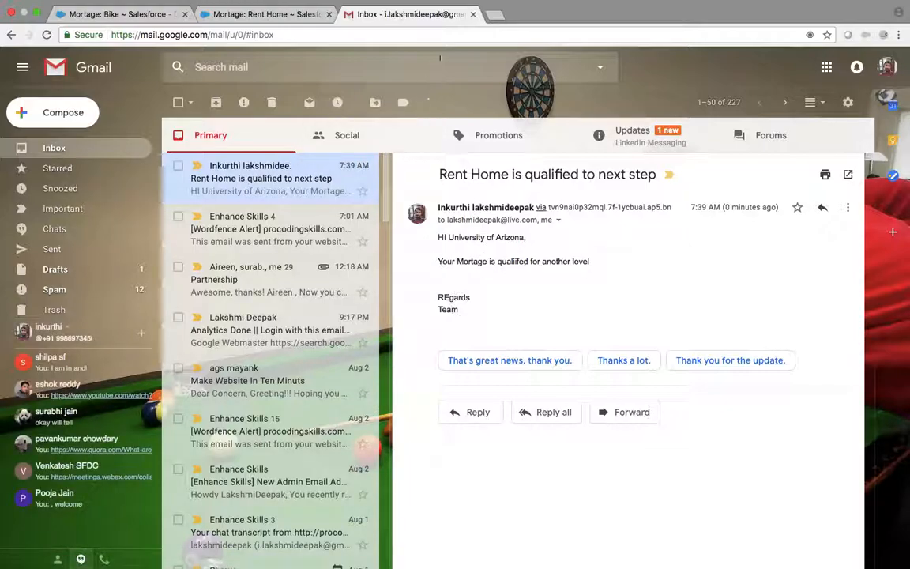
pyautogui.hotkey('ctrl', 'Left')
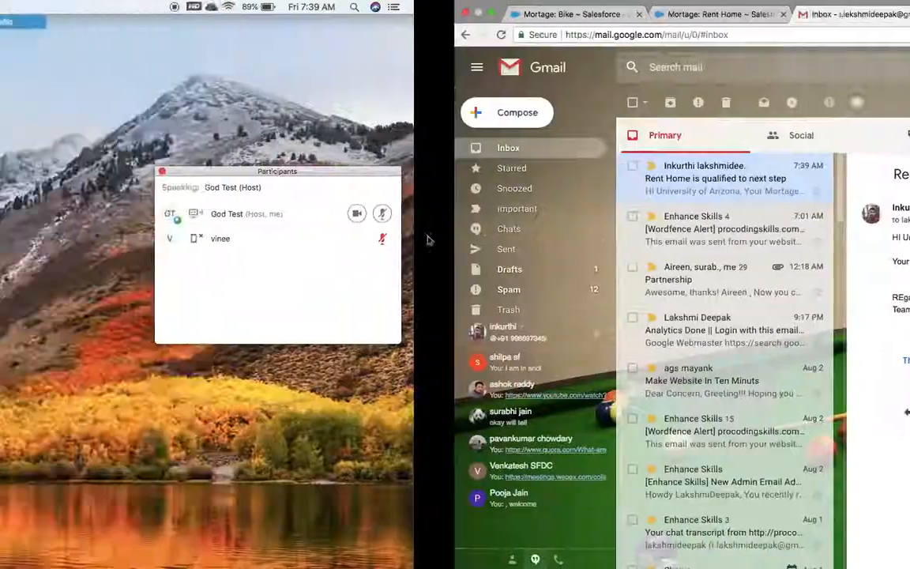